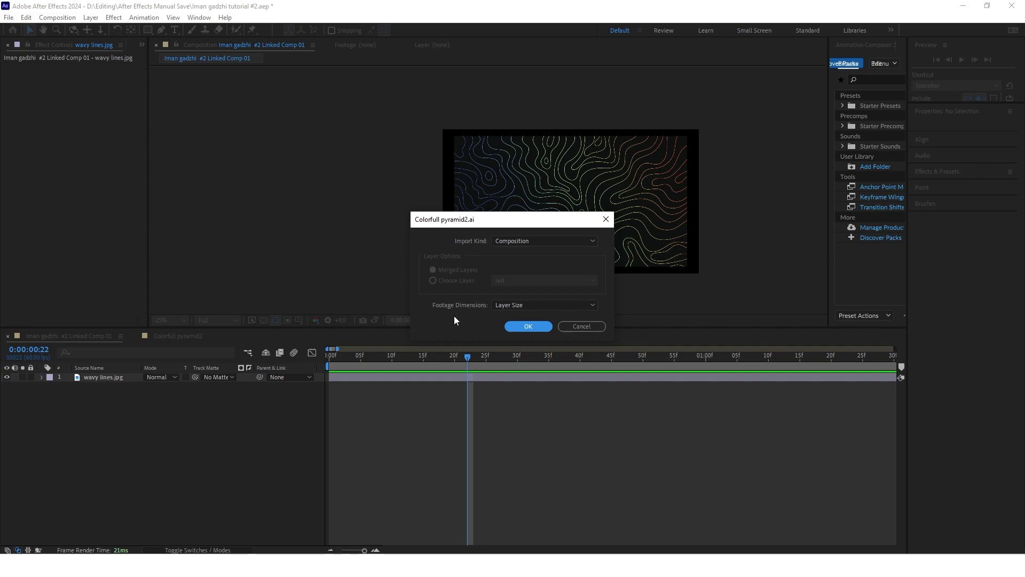
# Import the pyramid .ai as a composition and scale it down to 70%
pyautogui.click(528, 326)
pyautogui.press('s')
pyautogui.moveTo(159, 386)
pyautogui.mouseDown()
pyautogui.moveTo(145, 385)
pyautogui.moveTo(169, 404)
pyautogui.mouseUp()
# Scale the wavy lines.jpg background up past the frame edges
pyautogui.click(128, 395)
pyautogui.press('s')
pyautogui.click(108, 470)
pyautogui.press('s')
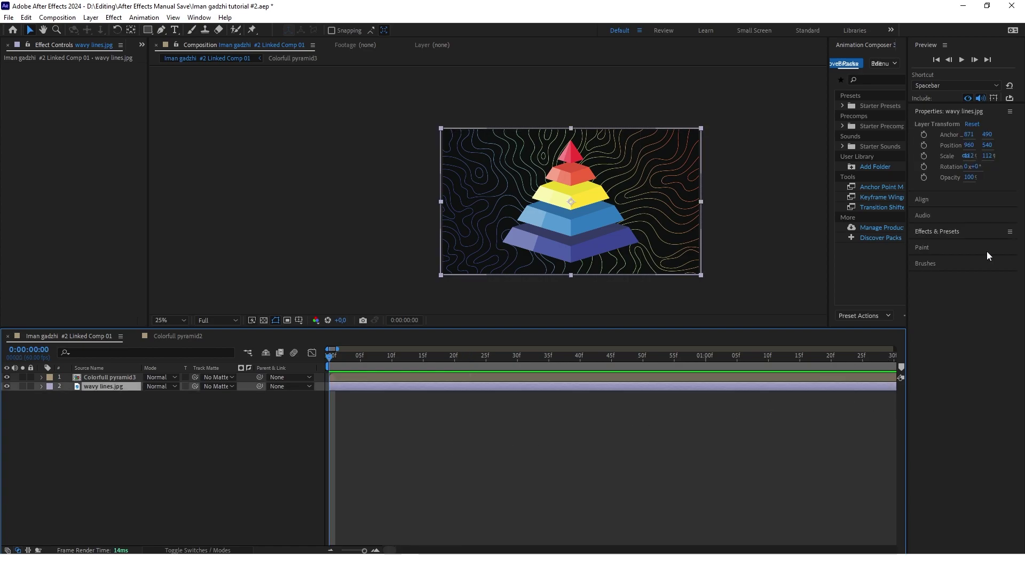
# Apply Tint and a darkening Curves adjustment to the wavy-lines background
pyautogui.click(967, 234)
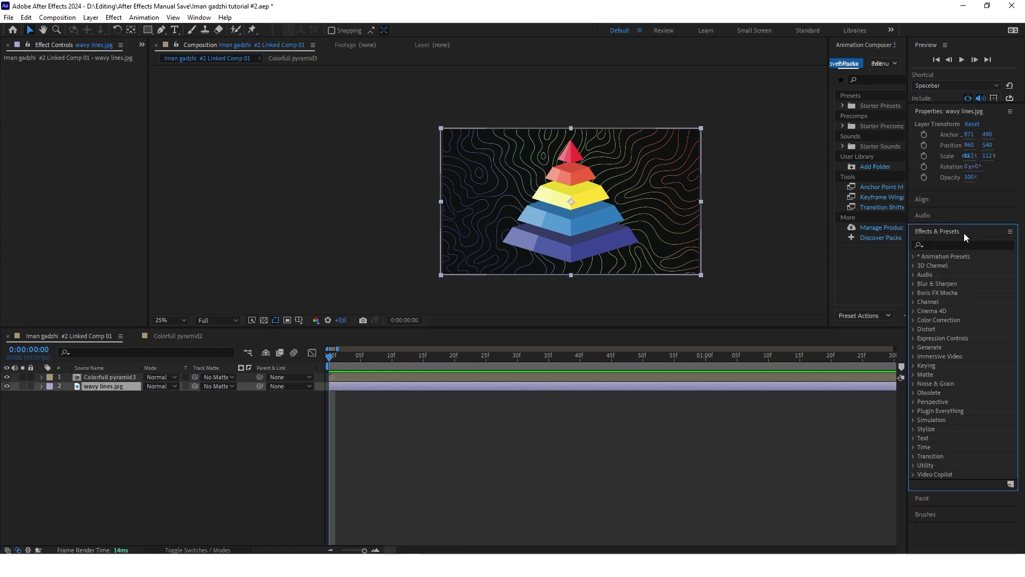
pyautogui.click(947, 245)
pyautogui.write('tint')
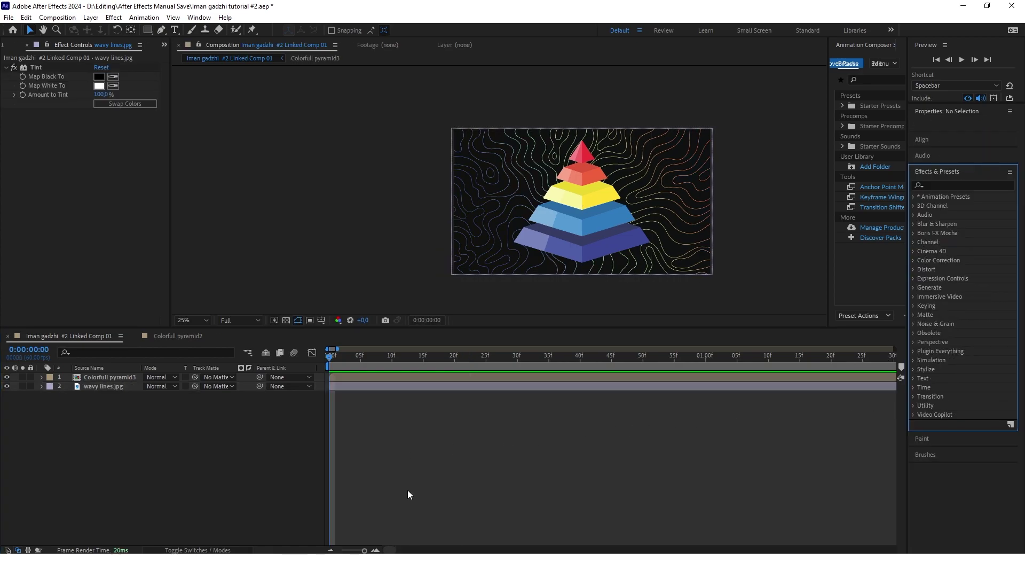
pyautogui.click(946, 185)
pyautogui.write('curves')
pyautogui.moveTo(956, 241); pyautogui.dragTo(166, 257)
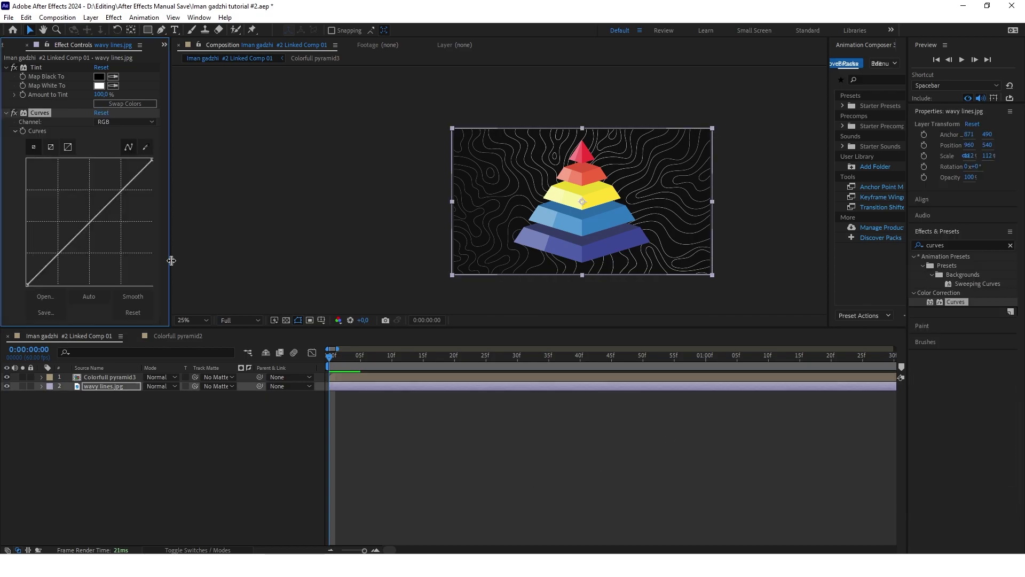
pyautogui.moveTo(88, 224); pyautogui.dragTo(99, 236)
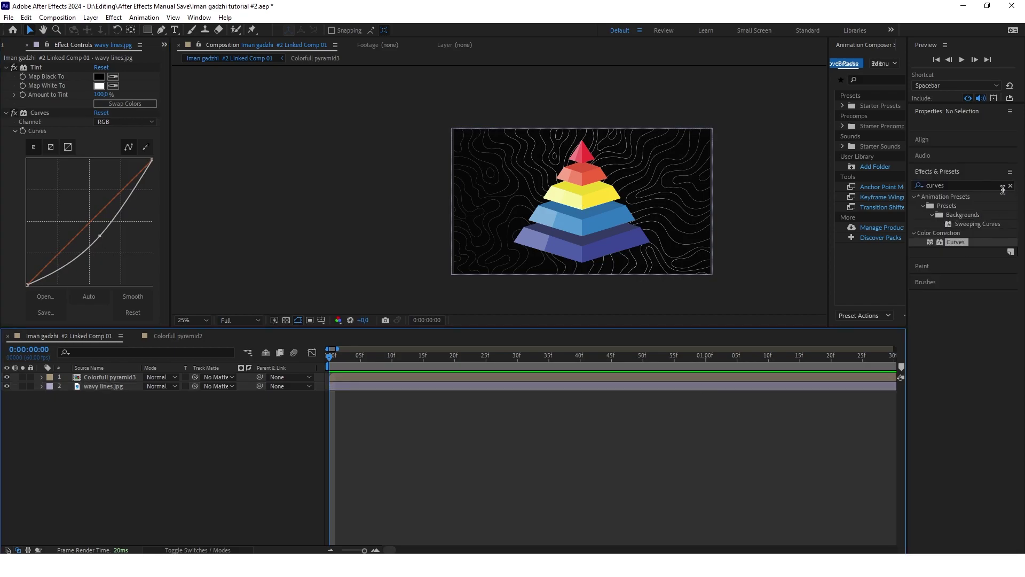
# Add Motion Tile with output width and height 500 and Mirror Edges enabled
pyautogui.click(1010, 185)
pyautogui.click(974, 185)
pyautogui.write('mo')
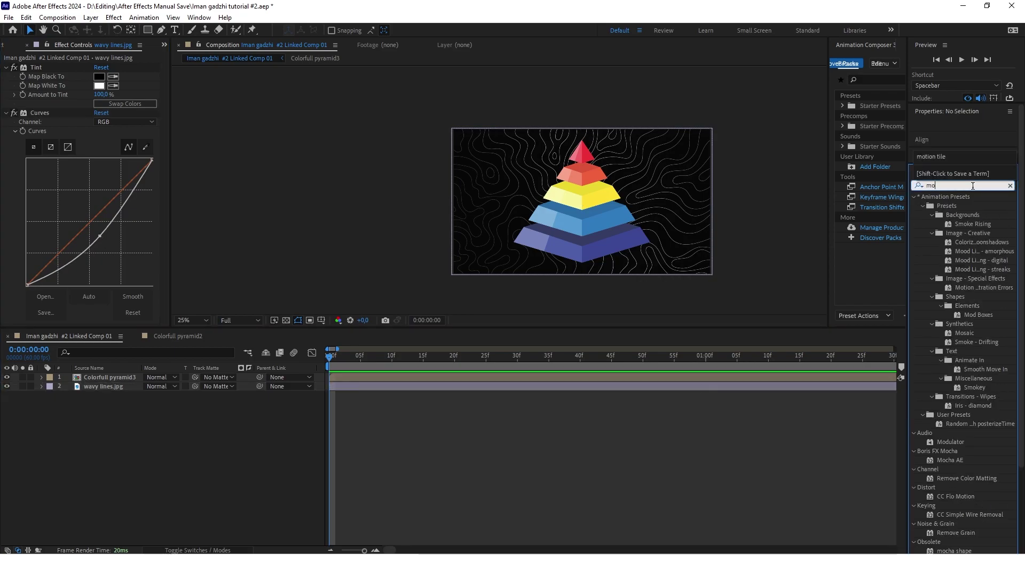
pyautogui.write('tion')
pyautogui.moveTo(952, 319); pyautogui.dragTo(130, 268)
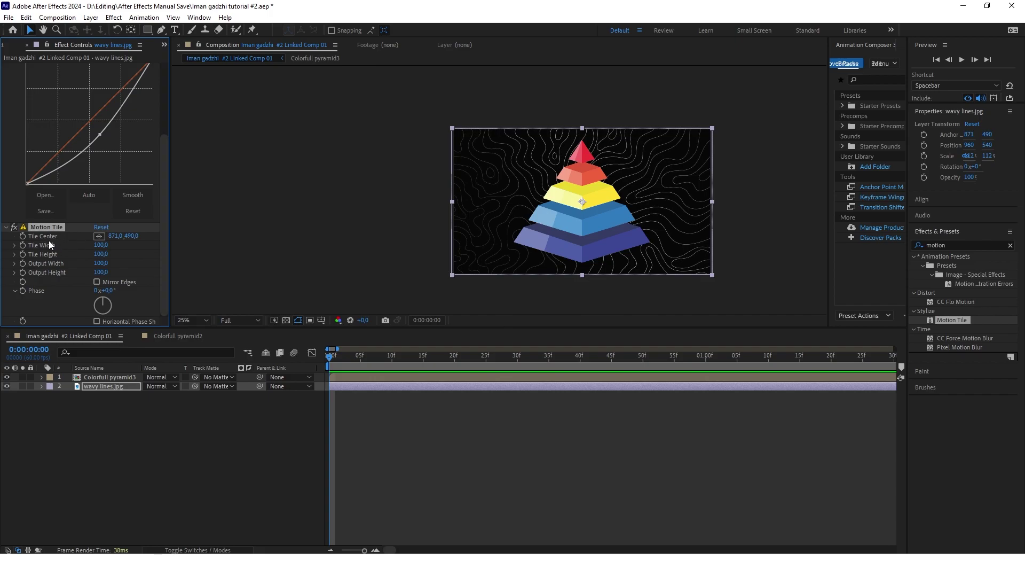
pyautogui.click(106, 264)
pyautogui.click(101, 273)
pyautogui.write('500')
pyautogui.press('Return')
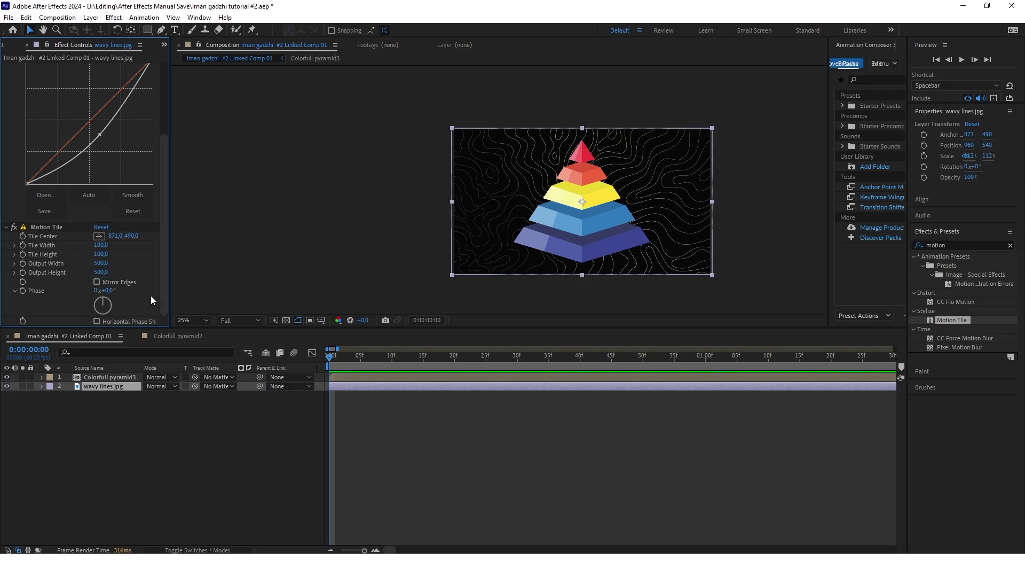
pyautogui.click(97, 281)
# Split the background layer a few frames later with Ctrl+Shift+D
pyautogui.click(408, 409)
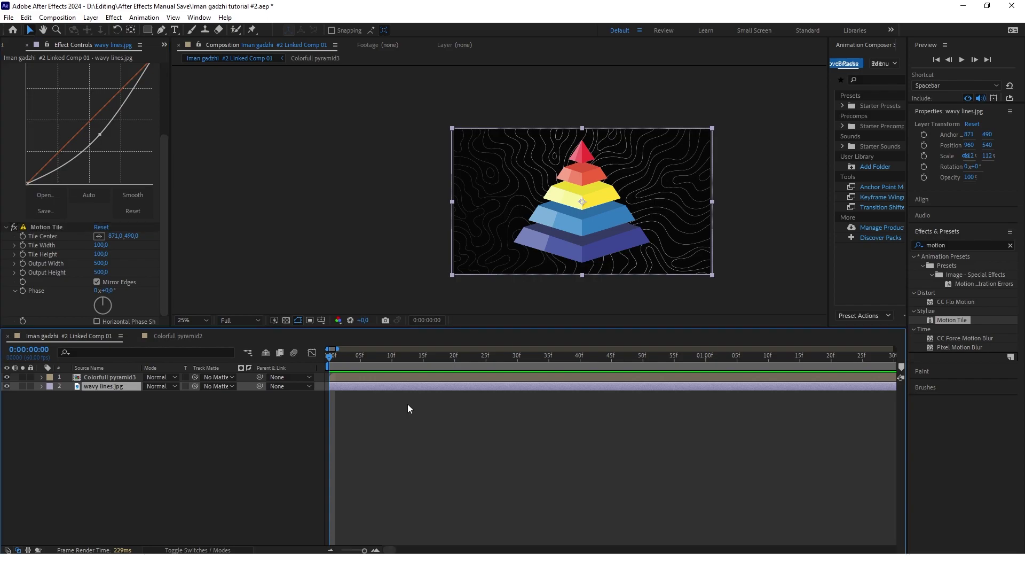
pyautogui.press('pagedown')
pyautogui.press('pagedown')
pyautogui.press('pagedown')
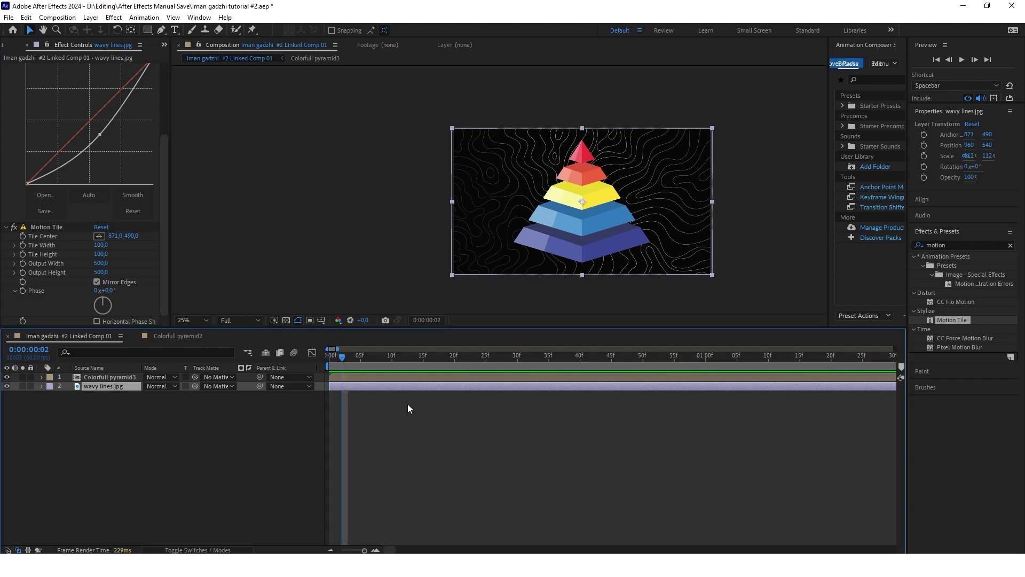
pyautogui.hotkey('ctrl', 'shift', 'd')
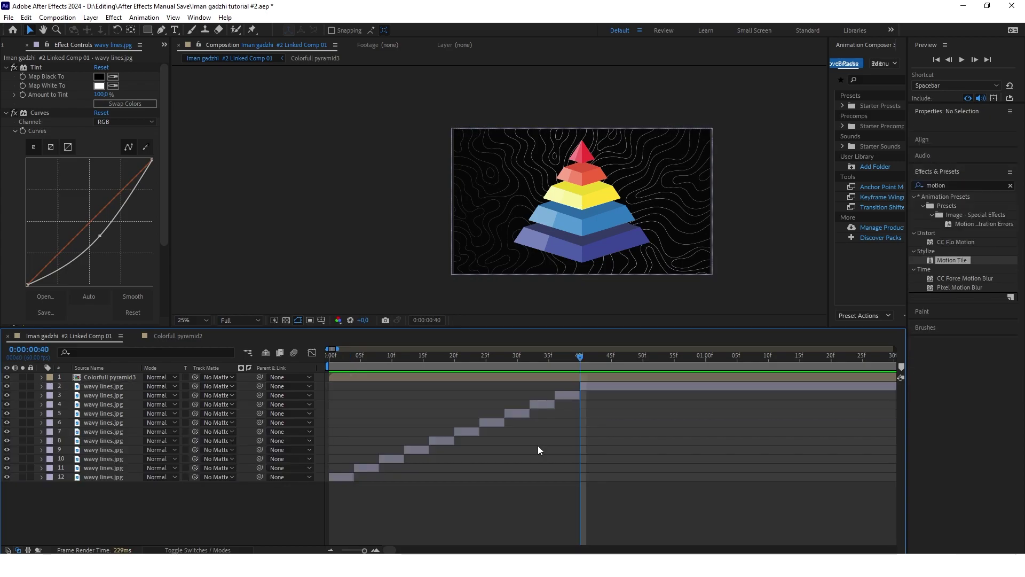
# Delete the leftover long wavy-lines clip at frame 51
pyautogui.moveTo(579, 363); pyautogui.dragTo(646, 364)
pyautogui.click(650, 386)
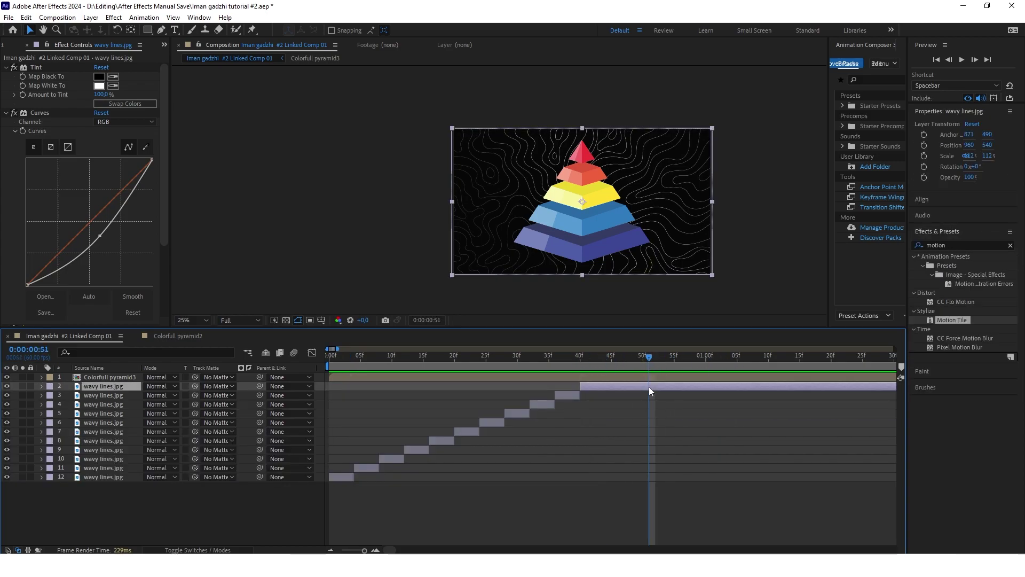
pyautogui.press('Delete')
# Pre-compose the ten short wavy-lines clips into a precomp named BG
pyautogui.click(104, 467)
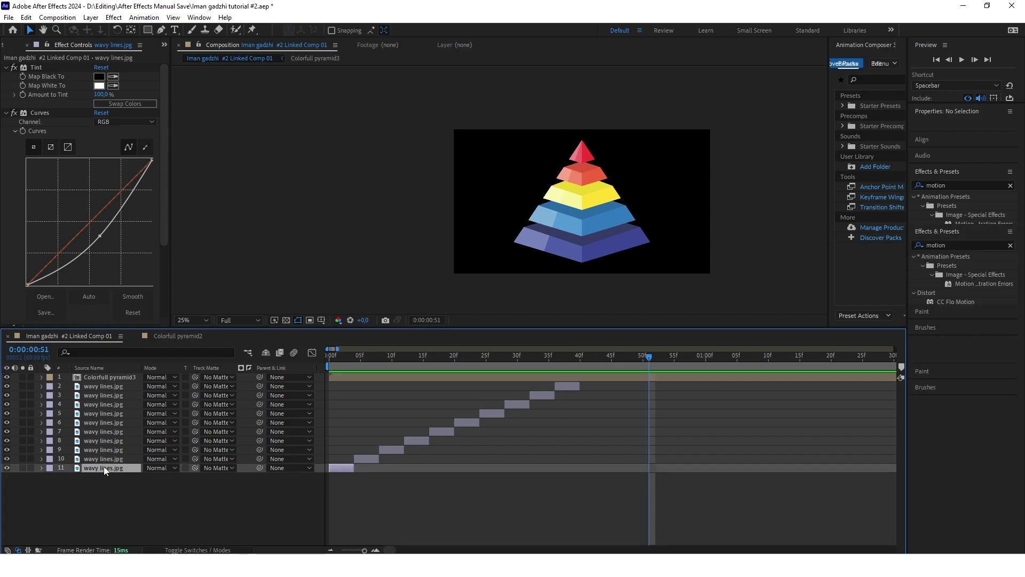
pyautogui.keyDown('shift'); pyautogui.click(104, 387); pyautogui.keyUp('shift')
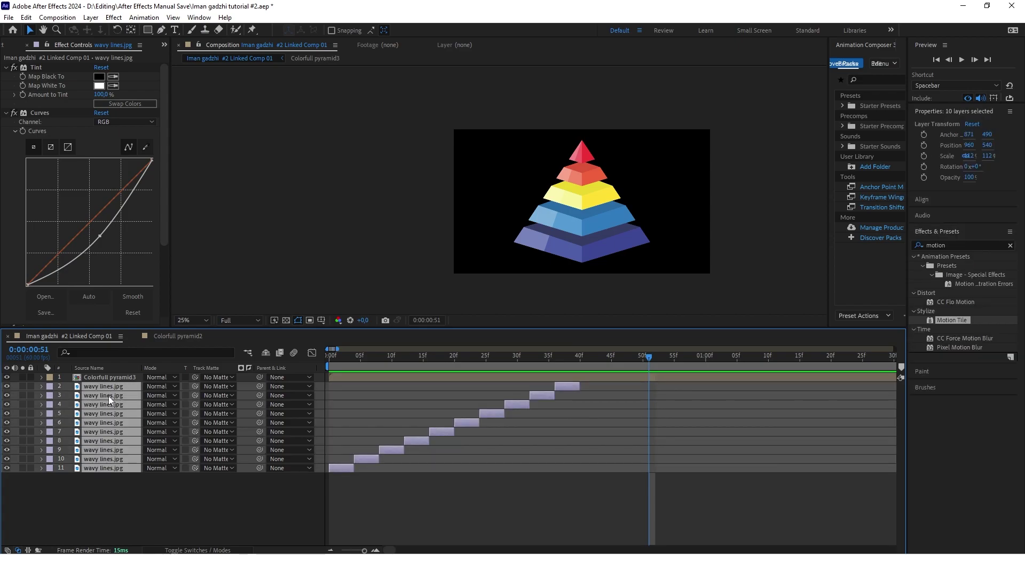
pyautogui.rightClick(107, 395)
pyautogui.click(164, 328)
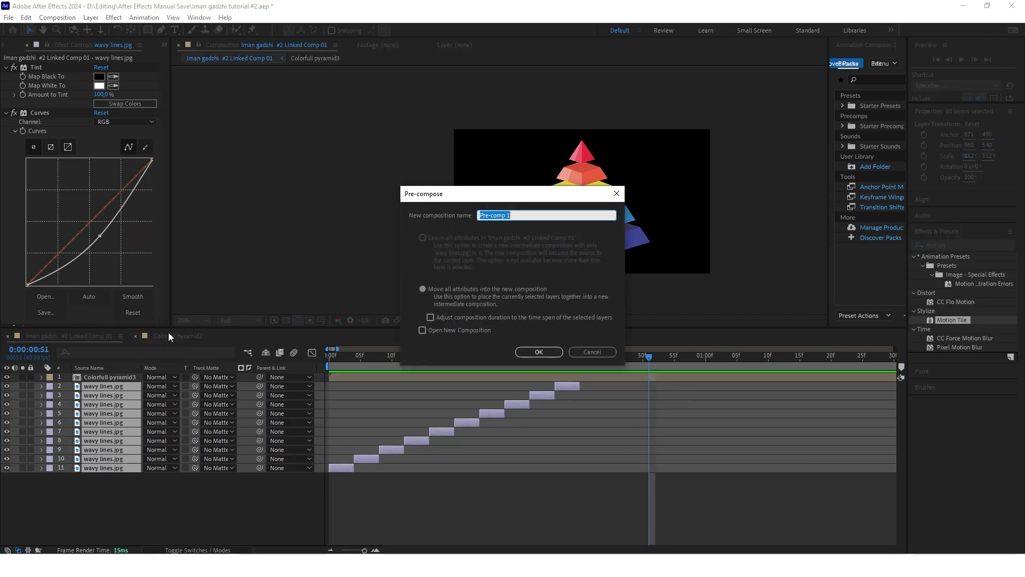
pyautogui.write('BG')
pyautogui.press('Return')
pyautogui.click(91, 385)
# Inside BG, move the bottom clip up-left and the ninth clip right-down
pyautogui.doubleClick(91, 386)
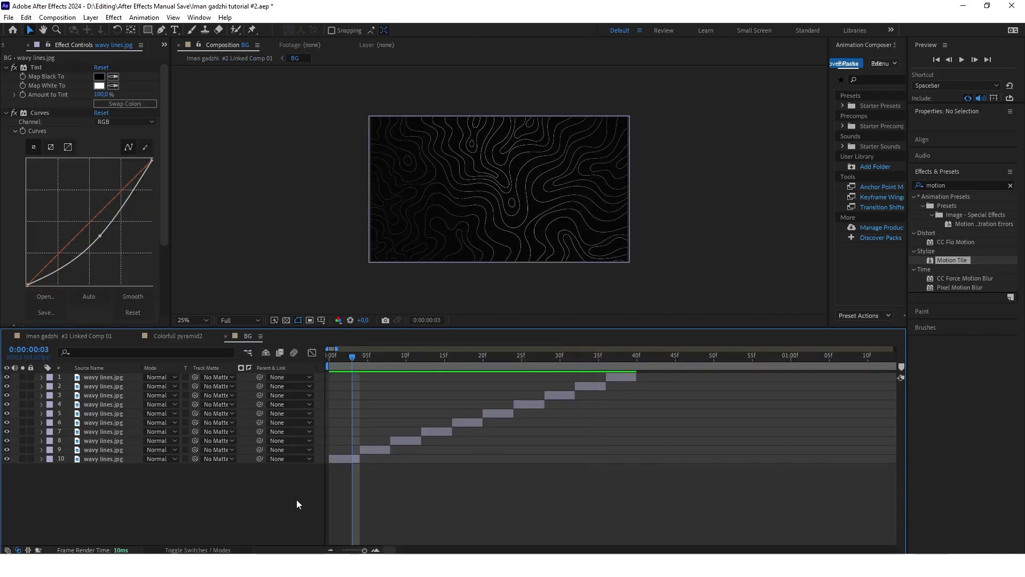
pyautogui.click(344, 458)
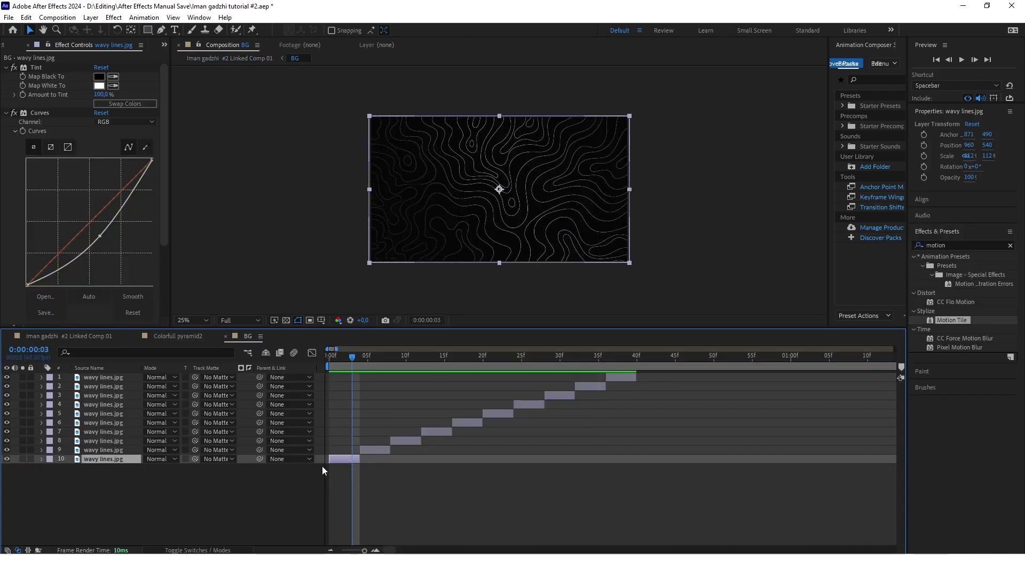
pyautogui.moveTo(556, 197)
pyautogui.mouseDown()
pyautogui.moveTo(269, 163)
pyautogui.moveTo(217, 117)
pyautogui.mouseUp()
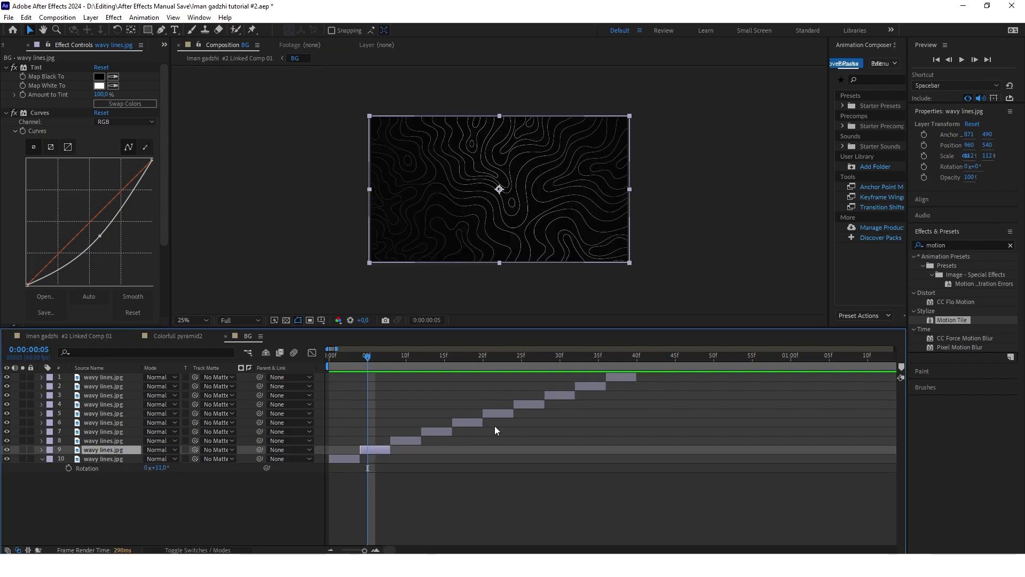
pyautogui.moveTo(479, 217); pyautogui.dragTo(843, 272)
pyautogui.scroll(-1, 529, 220)
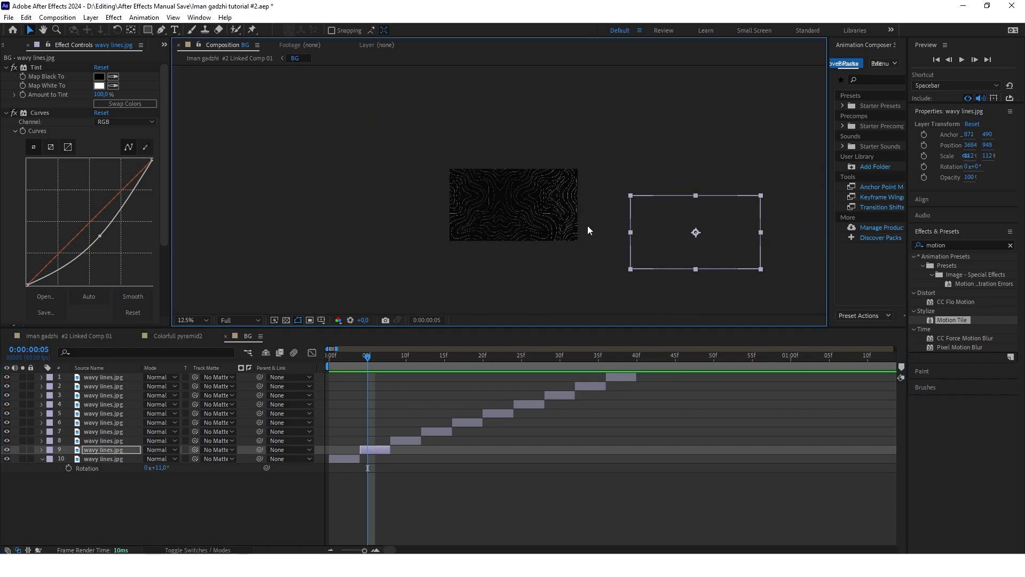
pyautogui.scroll(1, 554, 217)
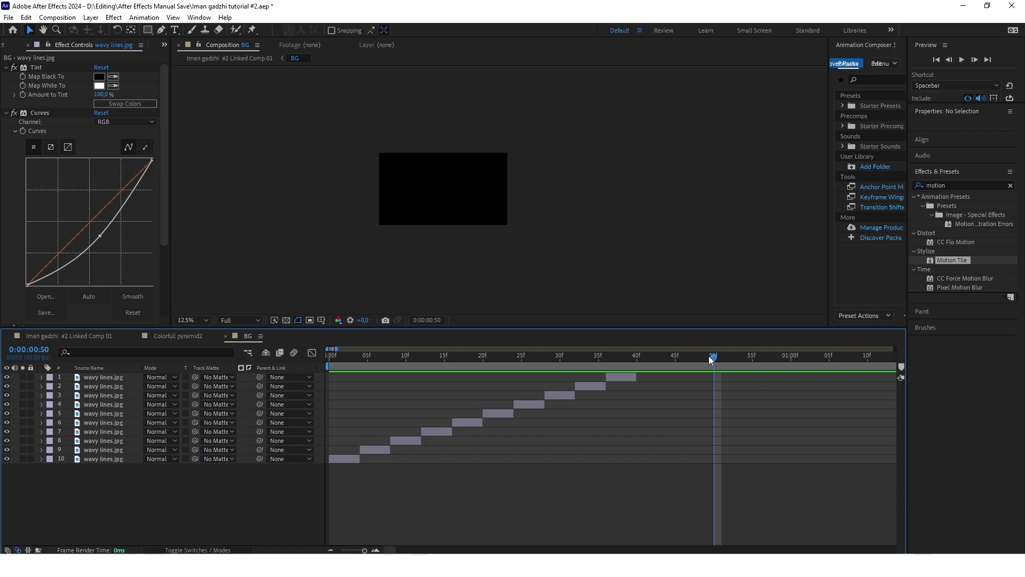
# End the work area at frame 40, trim BG to it, and return to the main comp
pyautogui.moveTo(709, 356); pyautogui.dragTo(660, 355)
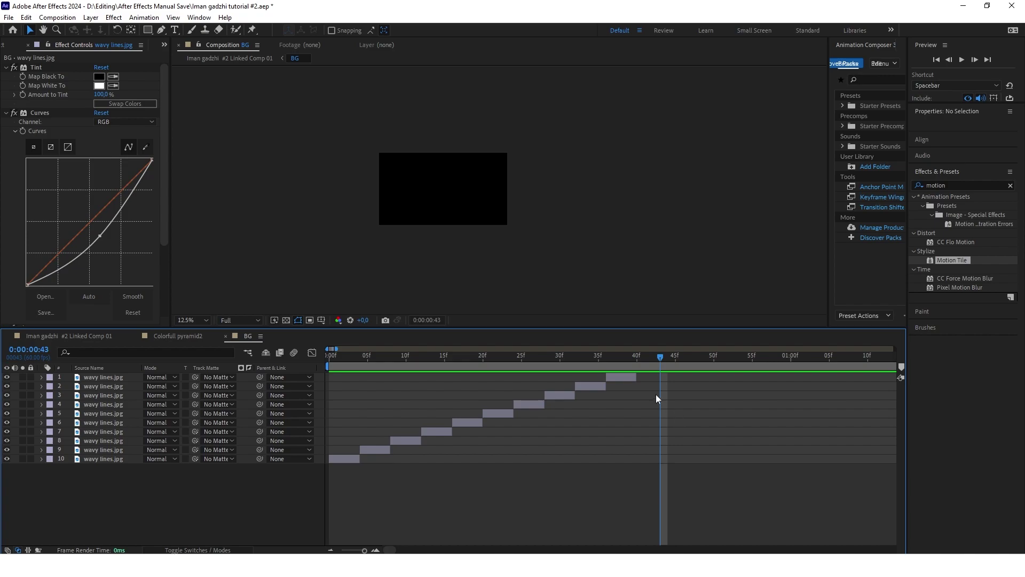
pyautogui.moveTo(660, 355); pyautogui.dragTo(632, 356)
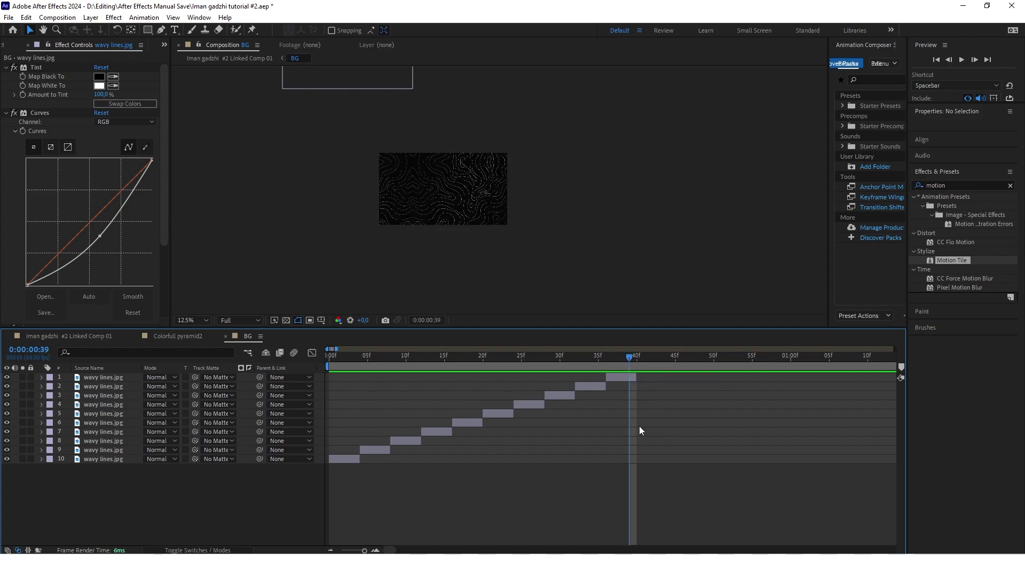
pyautogui.press('n')
pyautogui.moveTo(630, 355); pyautogui.dragTo(599, 357)
pyautogui.rightClick(535, 366)
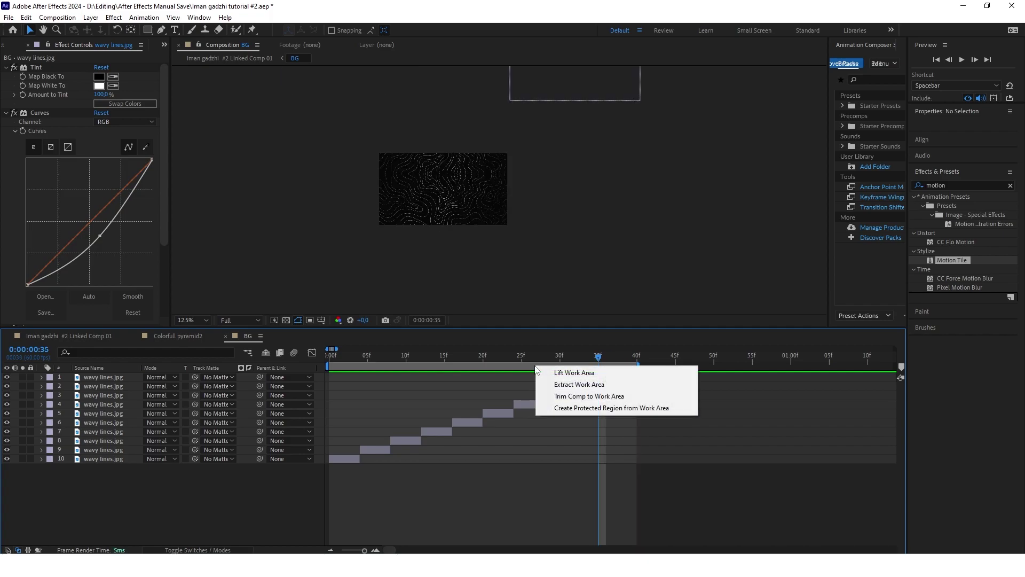
pyautogui.click(595, 398)
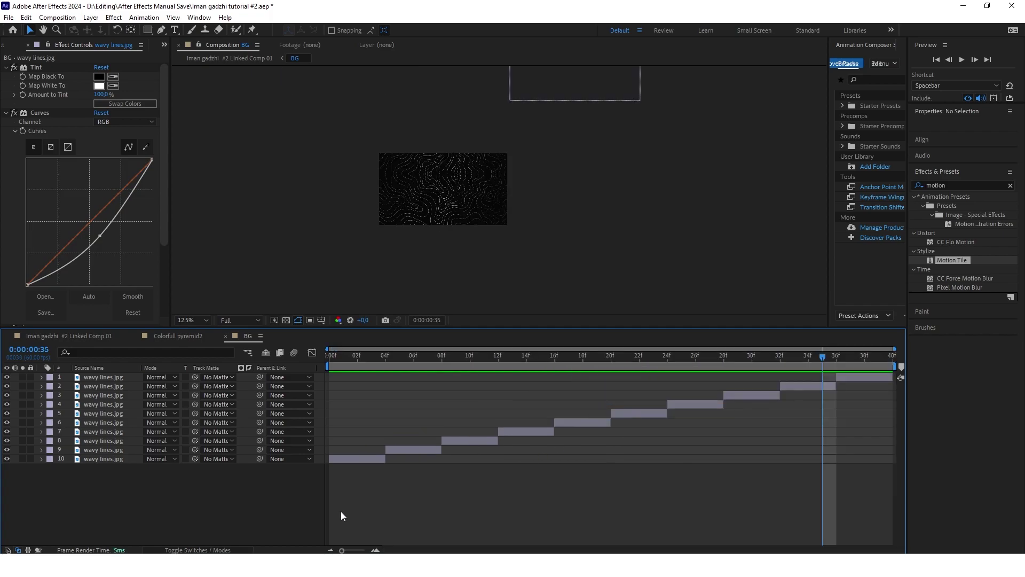
pyautogui.click(68, 335)
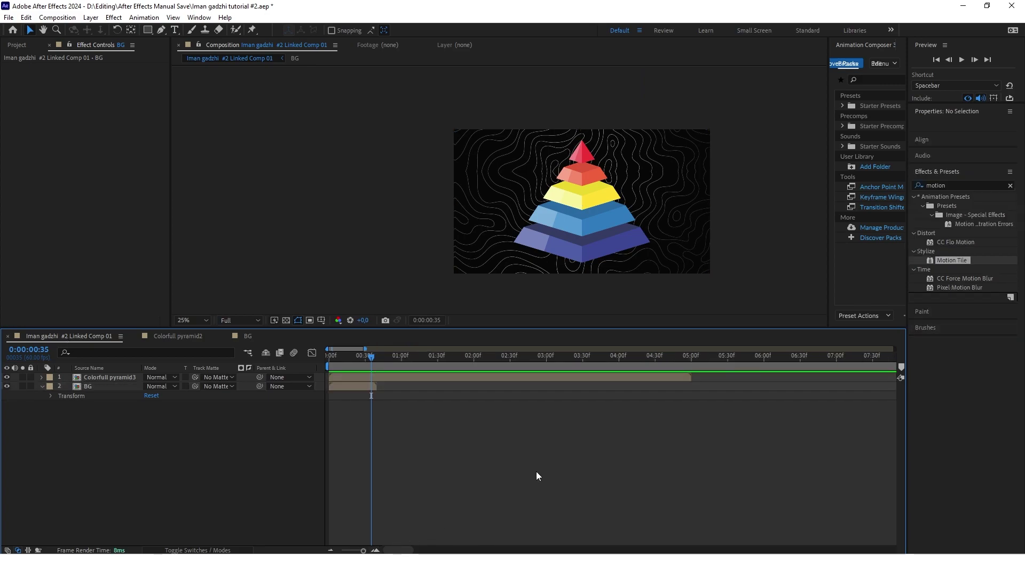
# Enable Time Remapping on the BG layer
pyautogui.click(355, 389)
pyautogui.click(284, 438)
pyautogui.click(352, 384)
pyautogui.rightClick(352, 385)
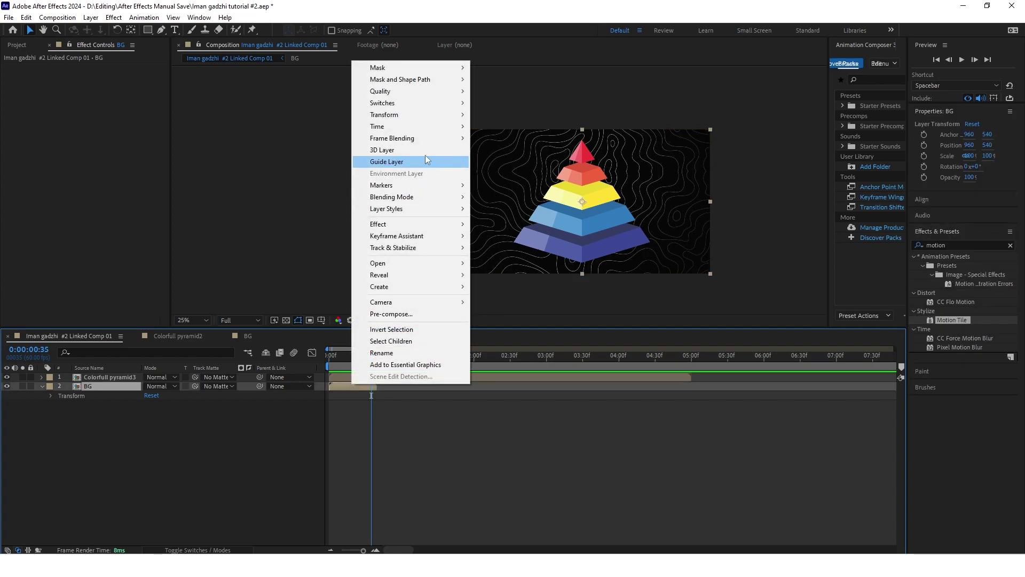
pyautogui.moveTo(414, 126)
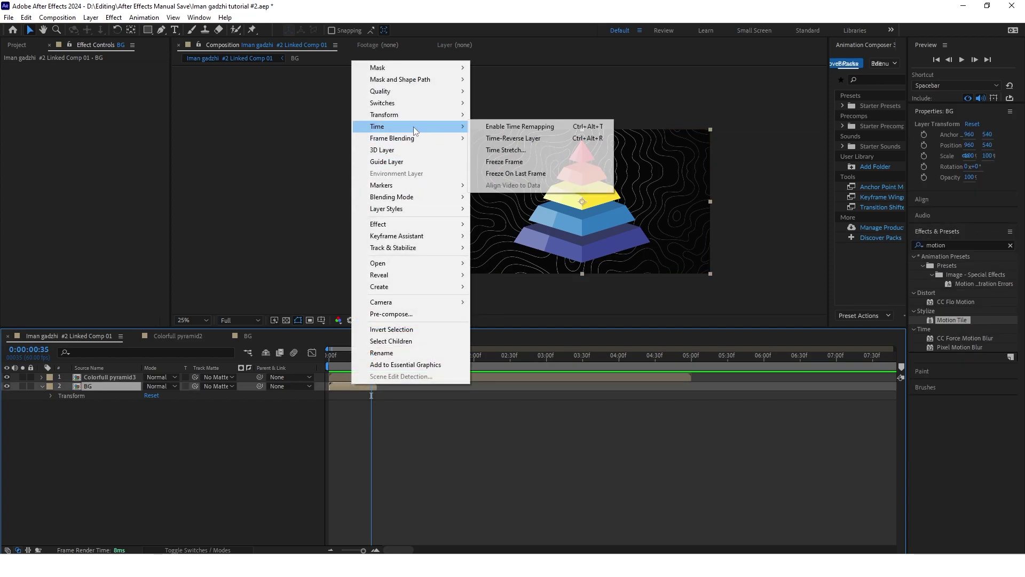
pyautogui.click(549, 130)
# Add a Time Remap keyframe on BG at frame 39
pyautogui.click(456, 463)
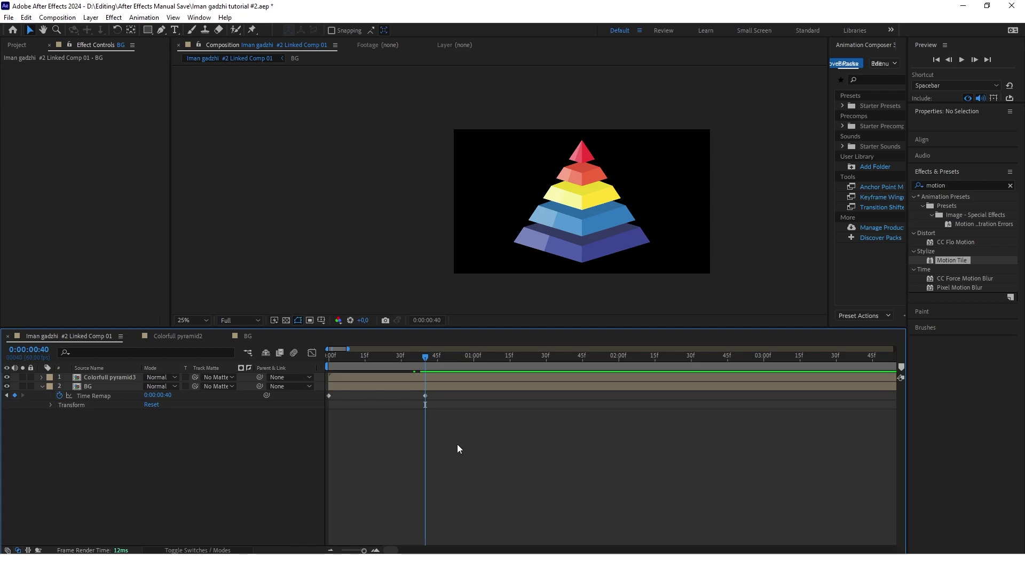
pyautogui.click(425, 396)
pyautogui.press(';')
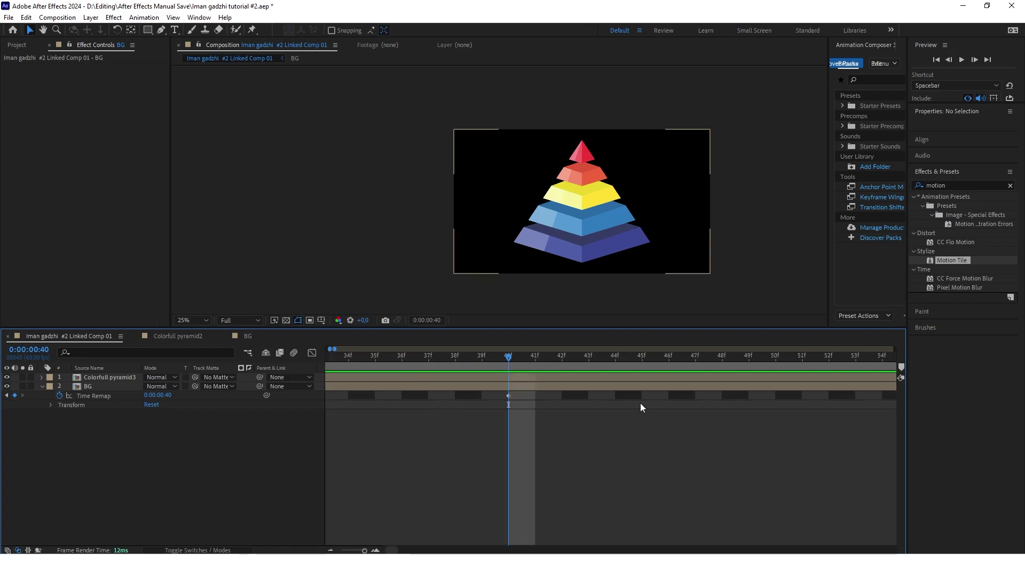
pyautogui.press('pageup')
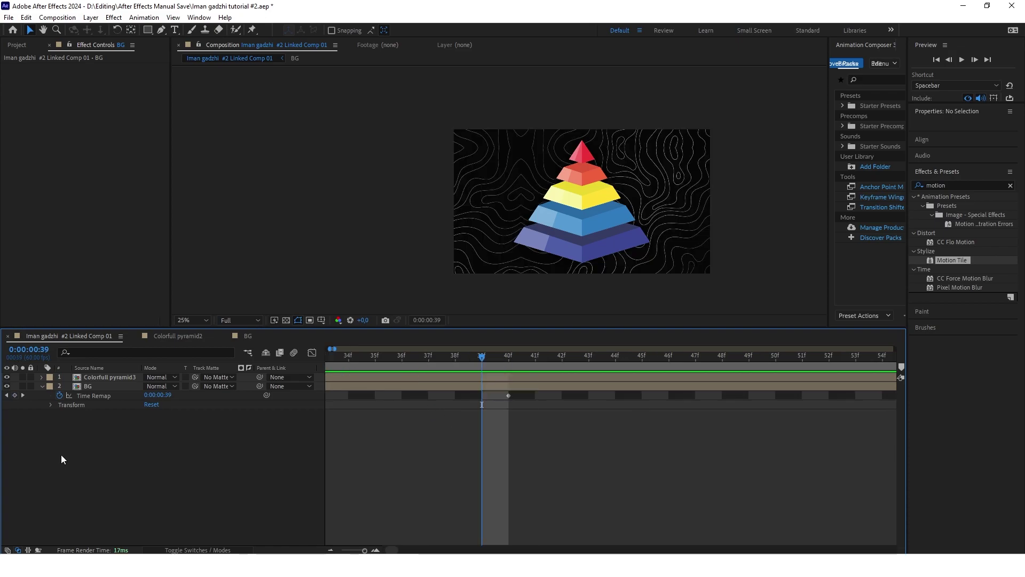
pyautogui.click(15, 395)
pyautogui.click(15, 395)
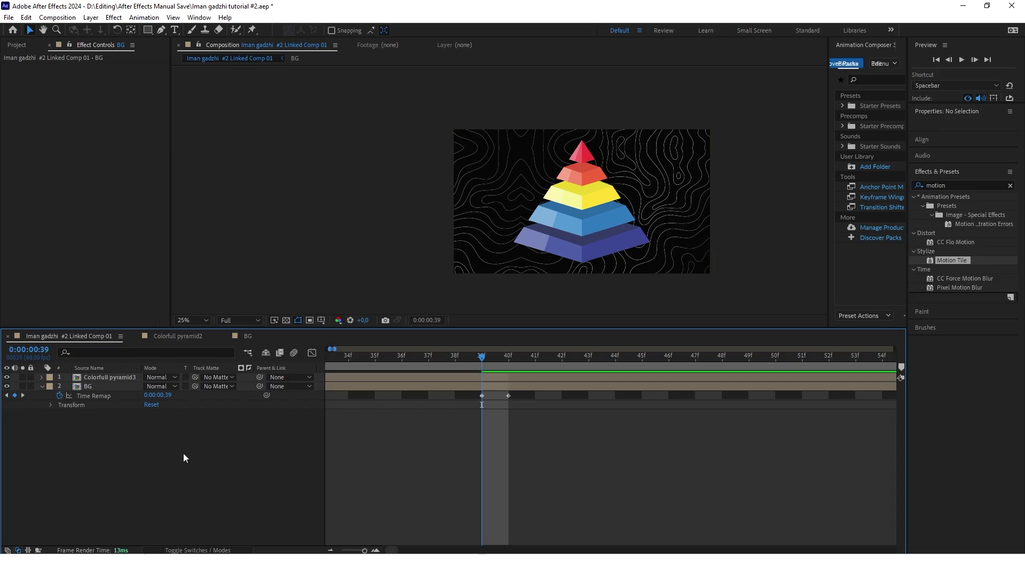
pyautogui.click(507, 396)
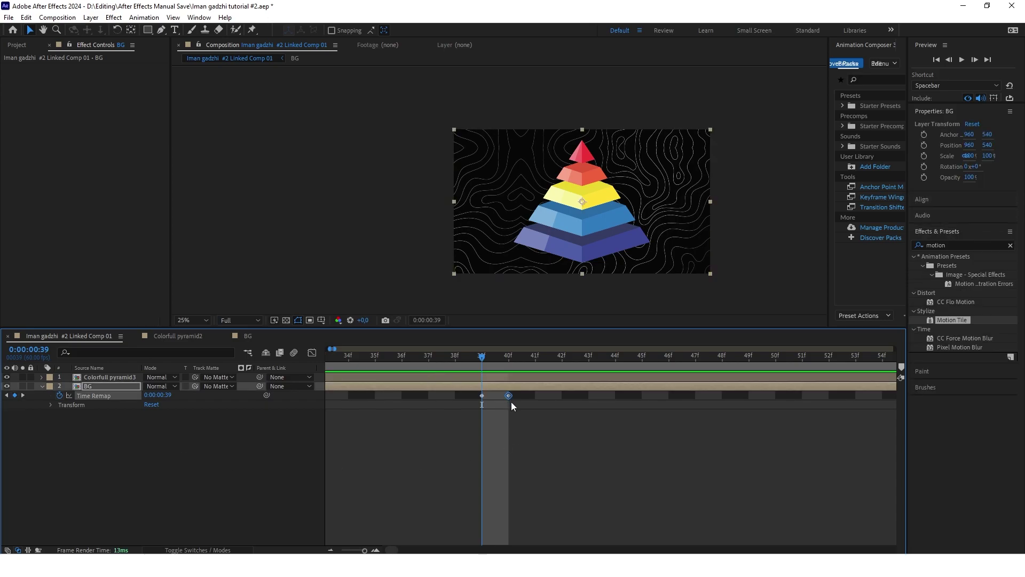
pyautogui.press(';')
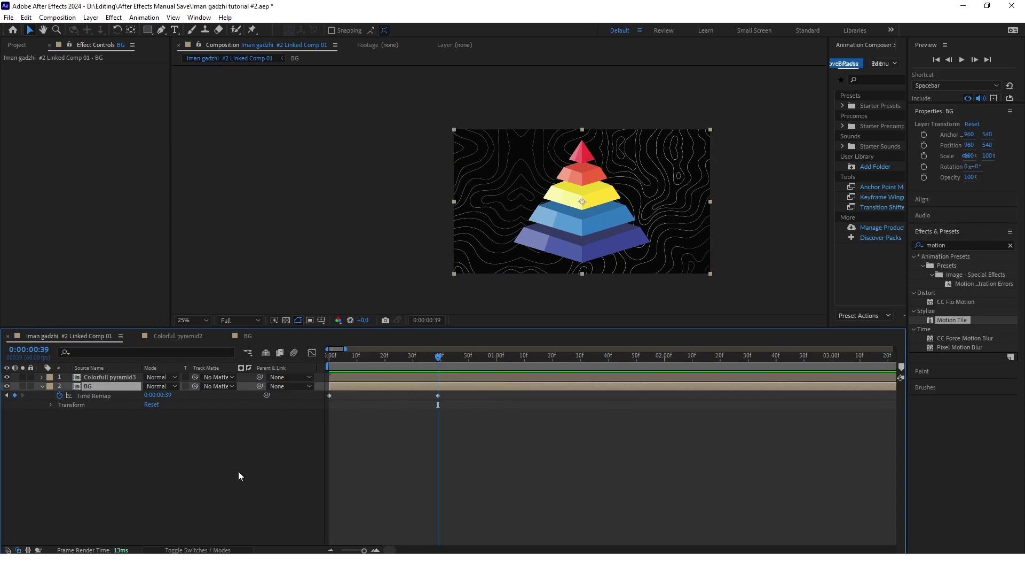
# Give Time Remap a loopOut() expression and preview the looping background
pyautogui.keyDown('alt'); pyautogui.click(59, 395); pyautogui.keyUp('alt')
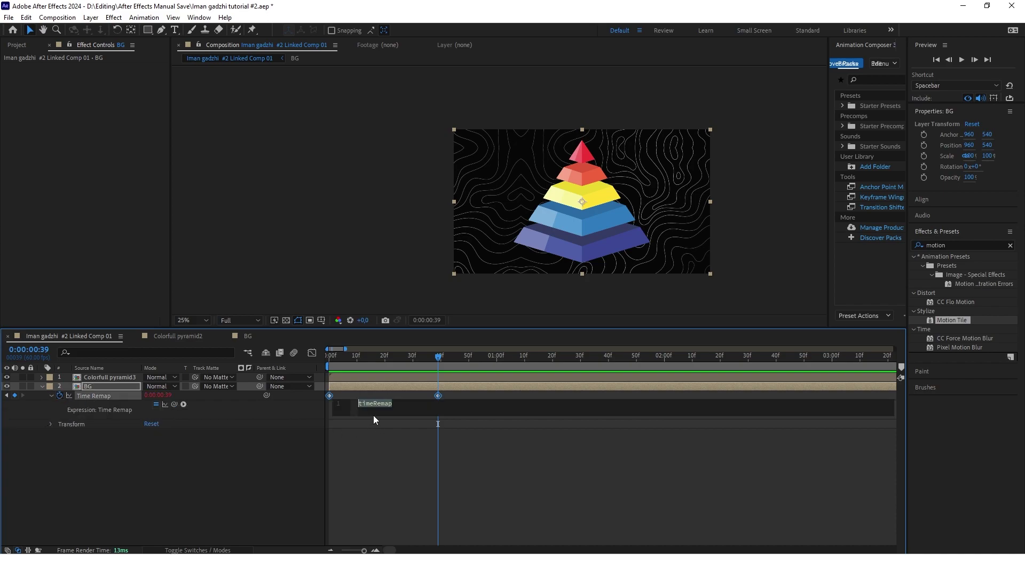
pyautogui.write('loopOut()')
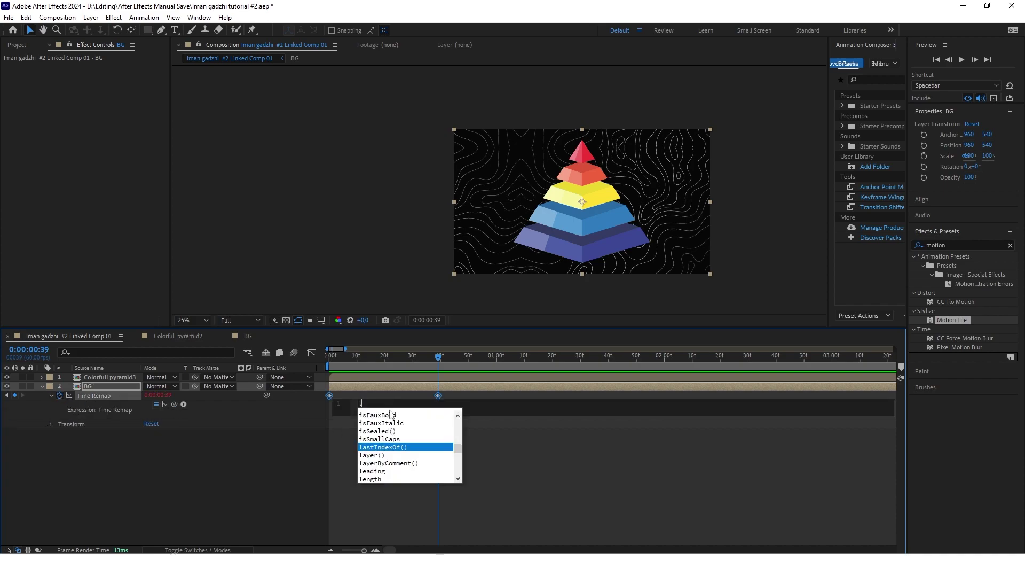
pyautogui.click(239, 483)
pyautogui.press('space')
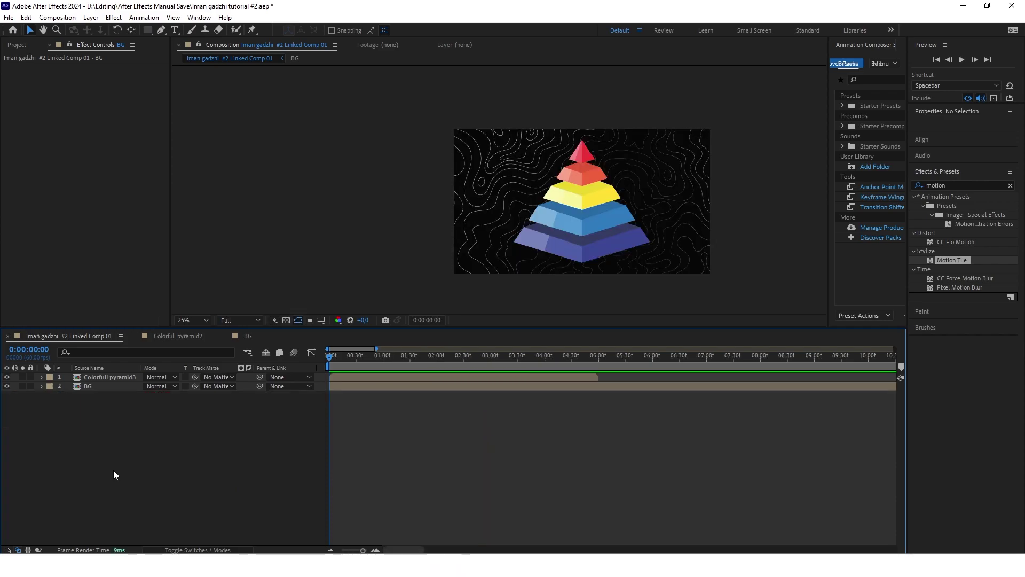
# In the pyramid precomp, enable continuous rasterizing and keyframe all five layers' Position at 0 and 2:13
pyautogui.doubleClick(118, 375)
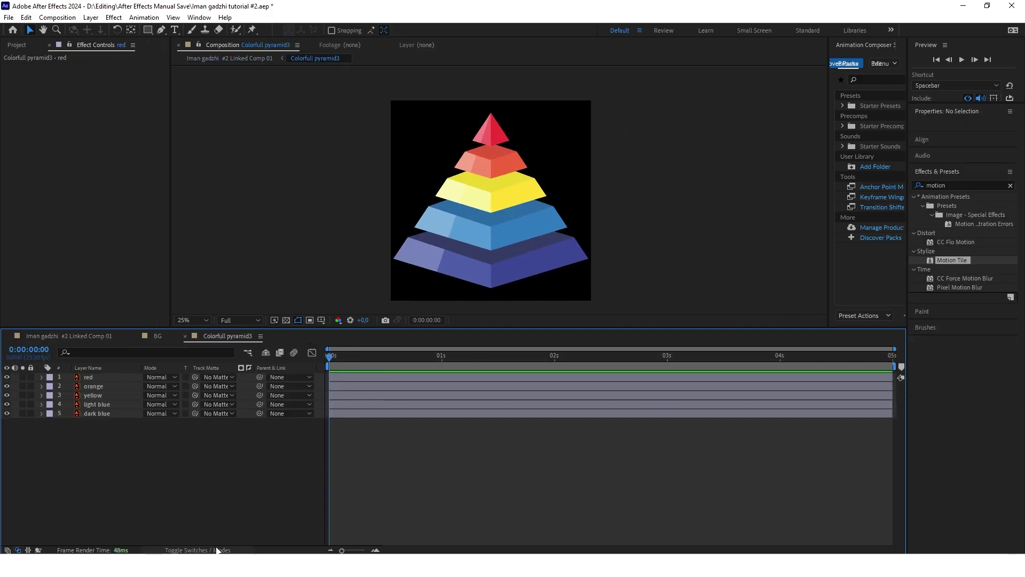
pyautogui.click(217, 550)
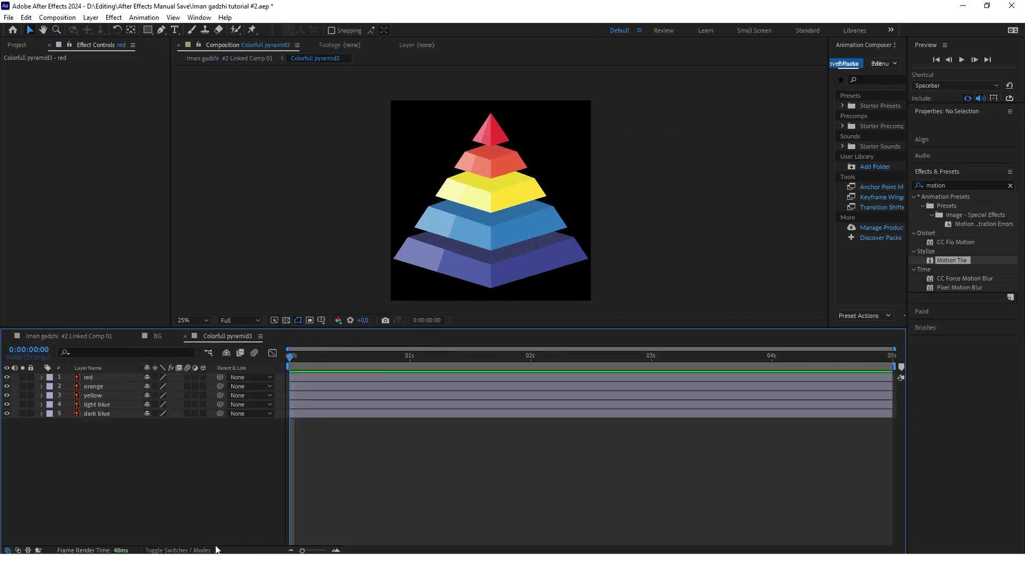
pyautogui.click(156, 376)
pyautogui.click(91, 377)
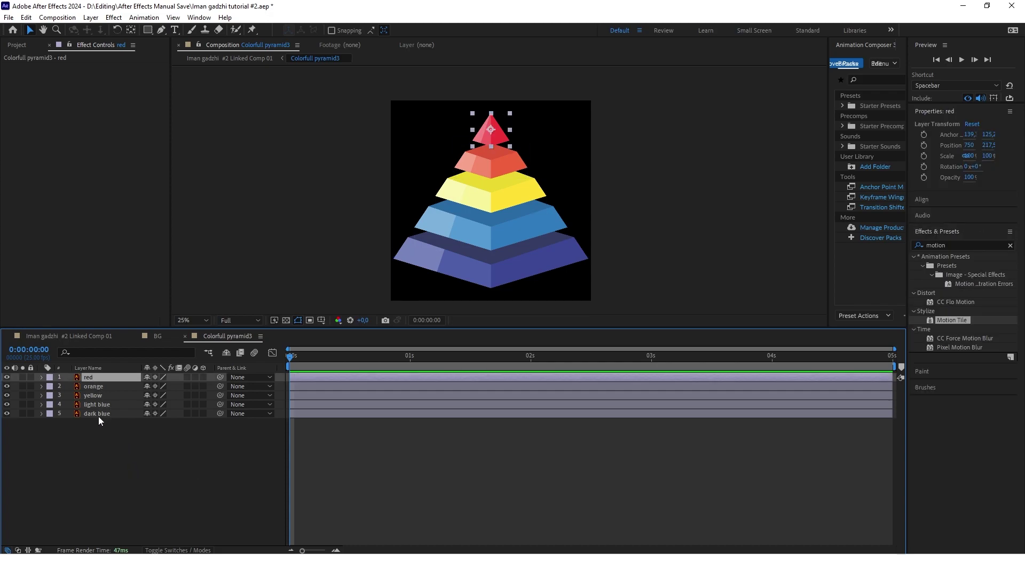
pyautogui.keyDown('shift'); pyautogui.click(98, 414); pyautogui.keyUp('shift')
pyautogui.press('p')
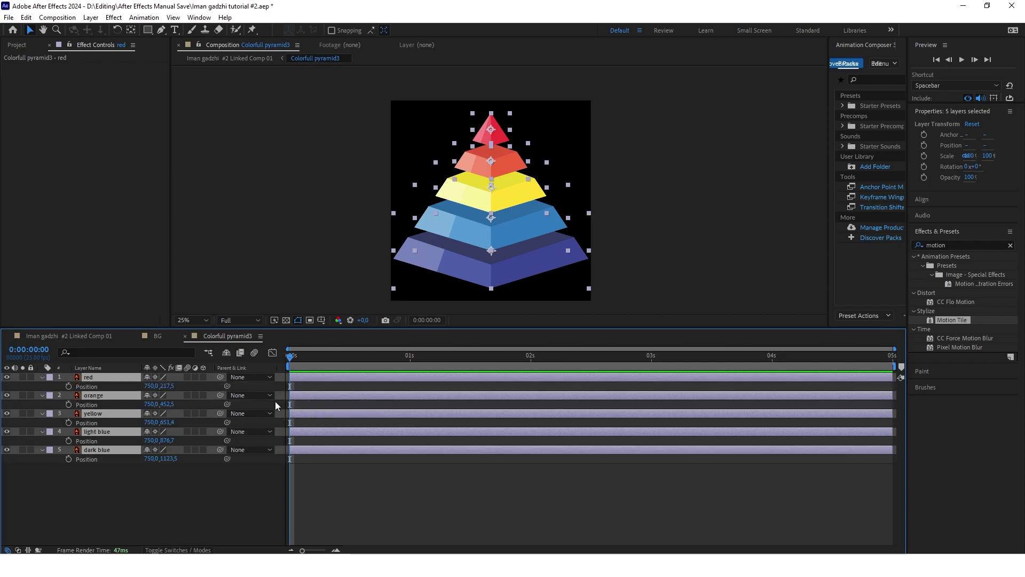
pyautogui.hotkey('alt', 'shift', 'p')
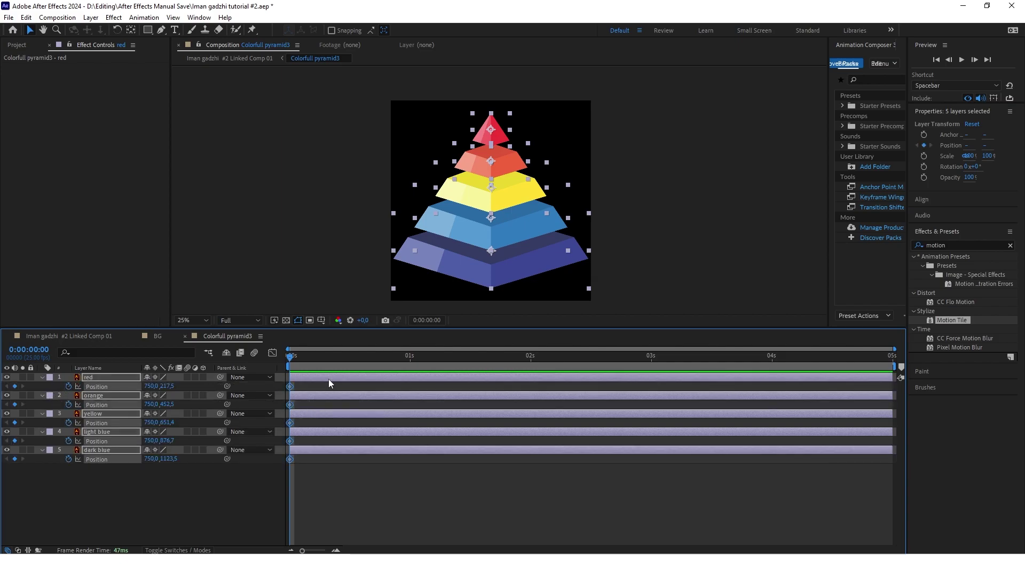
pyautogui.moveTo(293, 361); pyautogui.dragTo(593, 366)
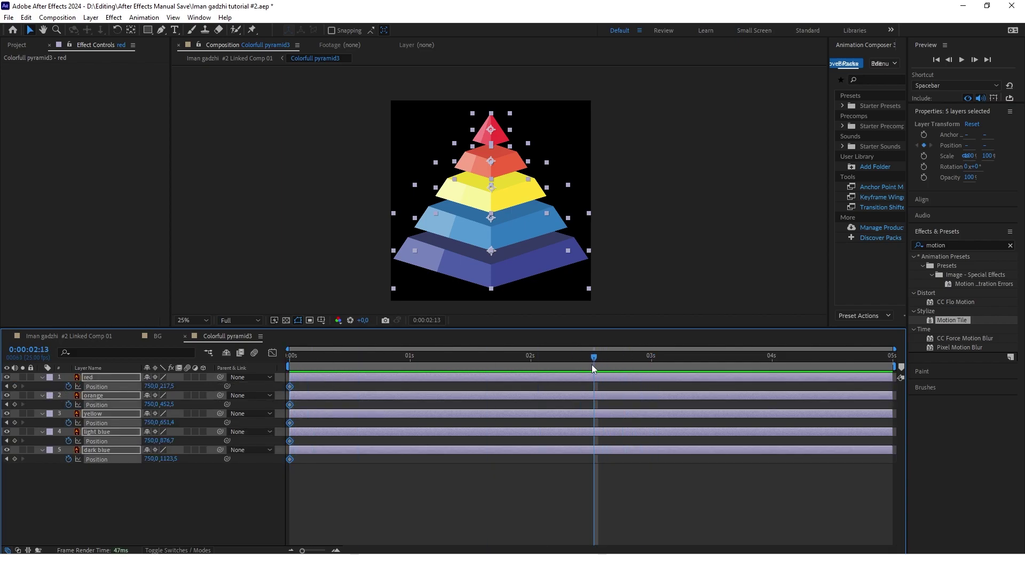
pyautogui.hotkey('alt', 'shift', 'p')
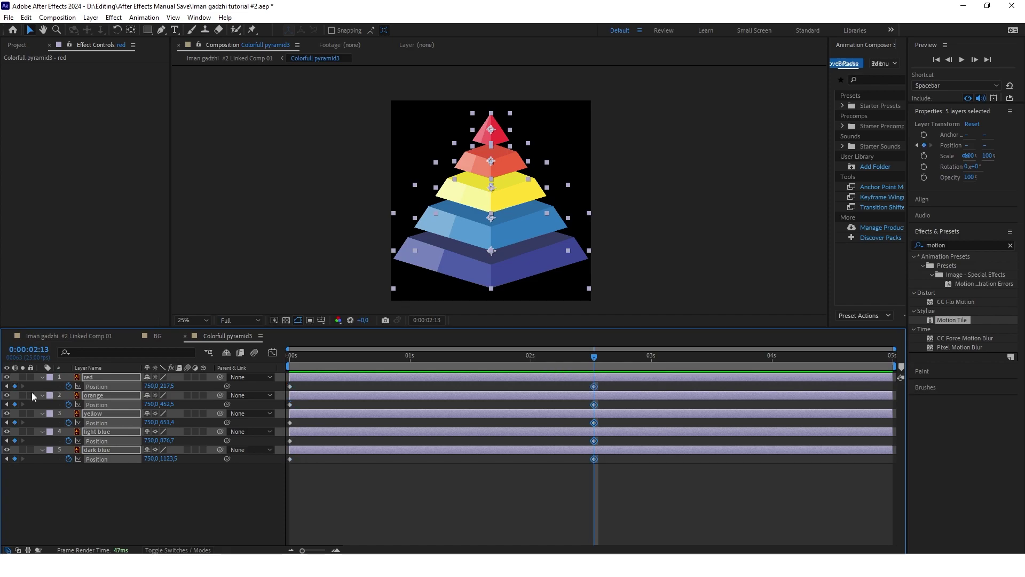
# Move the red piece above the frame on the first keyframe and preview the drop
pyautogui.press('Home')
pyautogui.click(170, 488)
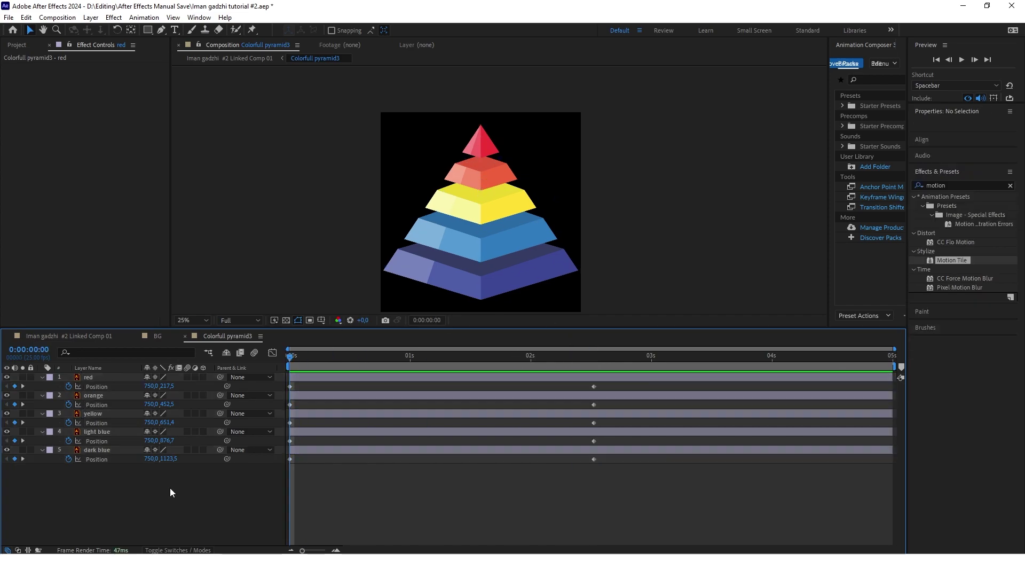
pyautogui.click(95, 375)
pyautogui.click(489, 149)
pyautogui.moveTo(485, 152); pyautogui.dragTo(489, 97)
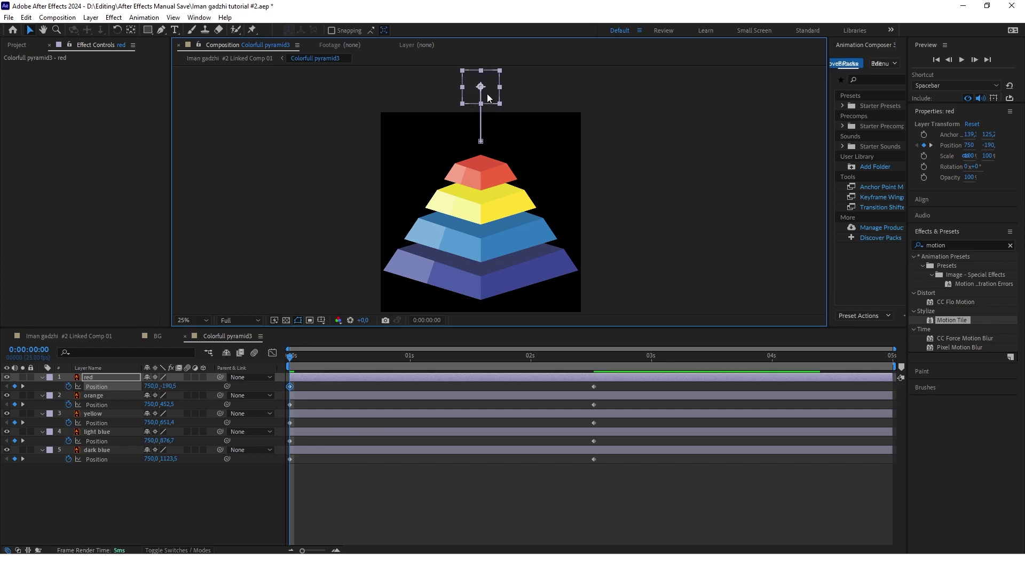
pyautogui.click(506, 191)
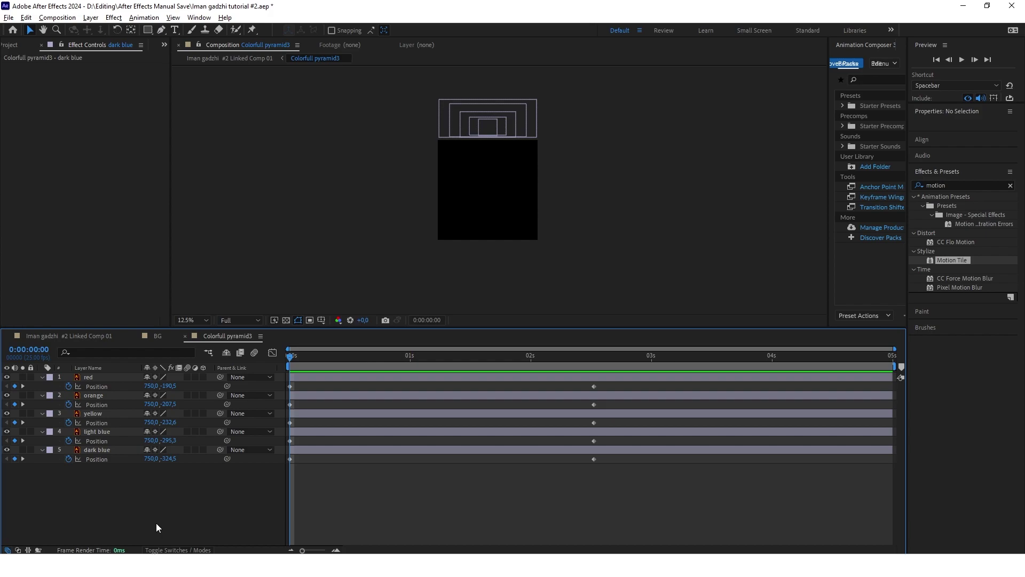
pyautogui.press('space')
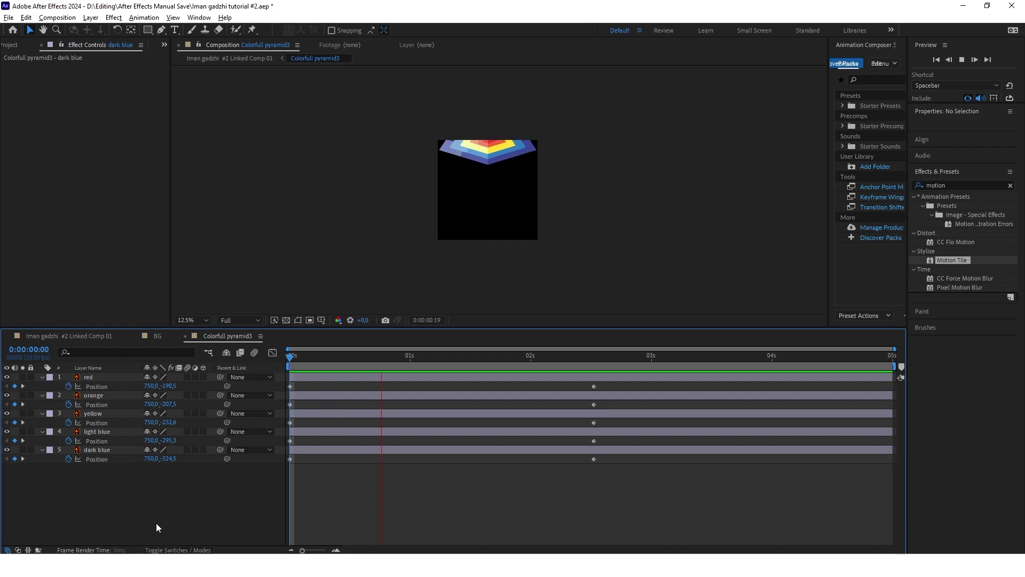
pyautogui.press('space')
# Shift the five landing keyframes to one second and ease all ten keyframes with F9
pyautogui.moveTo(616, 461); pyautogui.dragTo(470, 383)
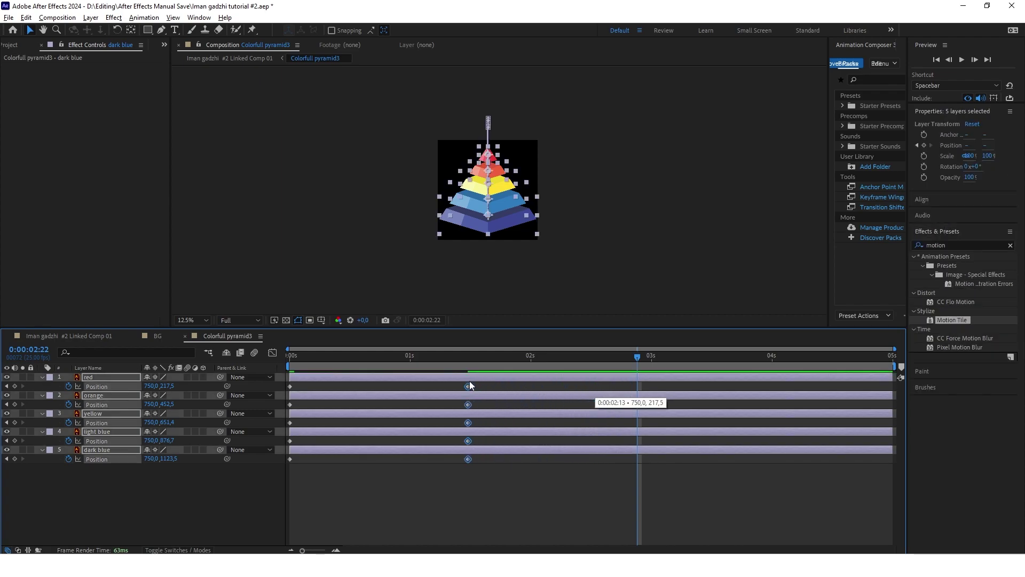
pyautogui.moveTo(637, 356); pyautogui.dragTo(290, 356)
pyautogui.click(184, 518)
pyautogui.press('space')
pyautogui.press('space')
pyautogui.moveTo(488, 460); pyautogui.dragTo(410, 387)
pyautogui.moveTo(522, 357); pyautogui.dragTo(290, 356)
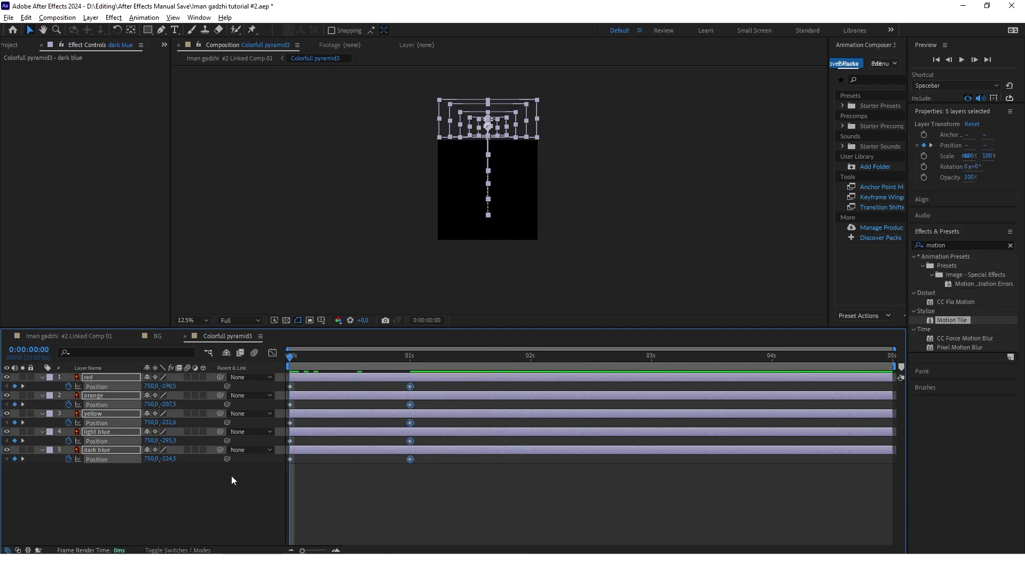
pyautogui.click(207, 518)
pyautogui.press('space')
pyautogui.press('space')
pyautogui.moveTo(430, 462); pyautogui.dragTo(287, 385)
pyautogui.press('F9')
# In the speed graph, lengthen the landing ease to a strong 100% influence, then preview
pyautogui.click(272, 353)
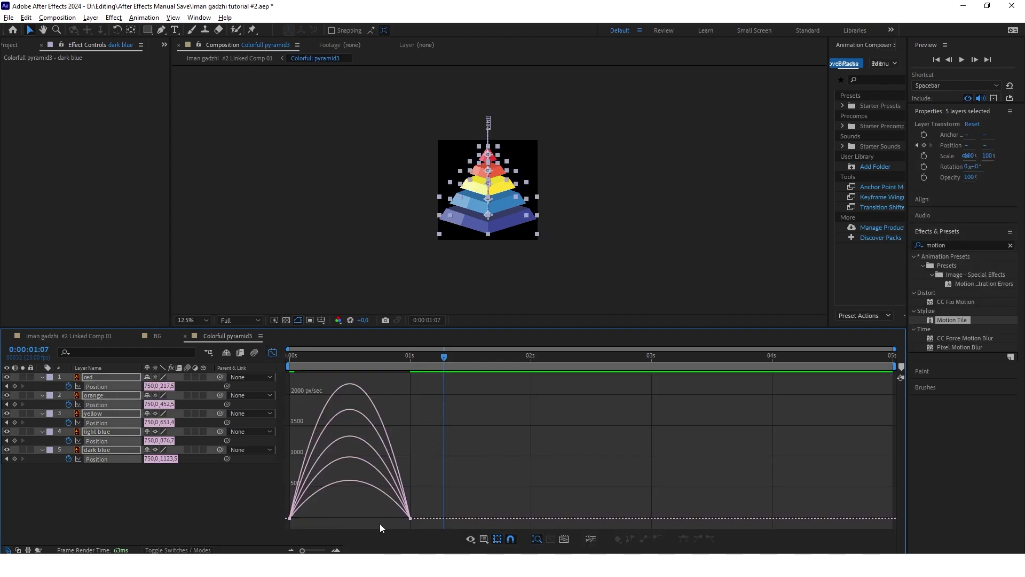
pyautogui.moveTo(370, 513); pyautogui.dragTo(339, 511)
pyautogui.click(440, 358)
pyautogui.moveTo(440, 358); pyautogui.dragTo(277, 374)
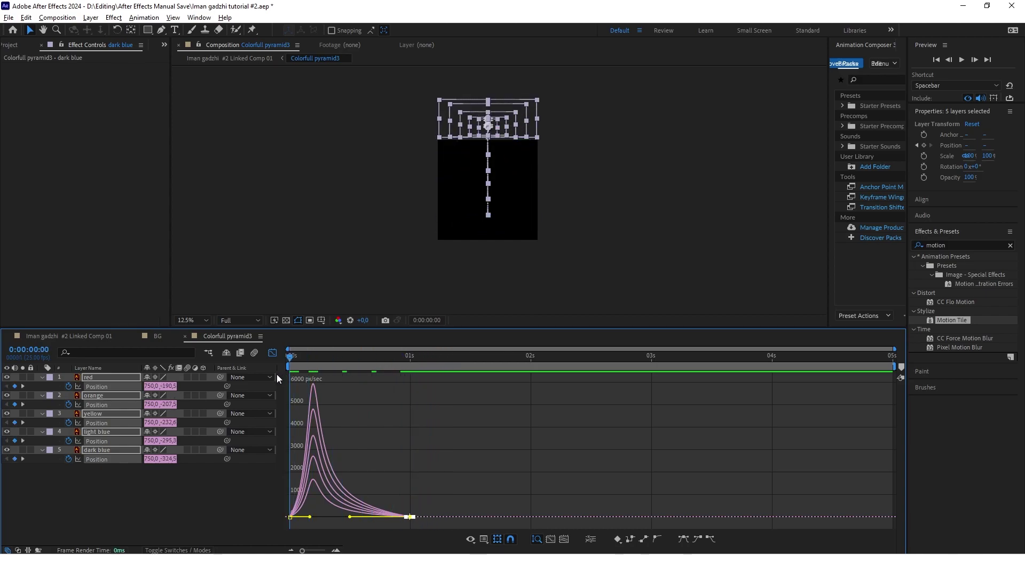
pyautogui.click(188, 508)
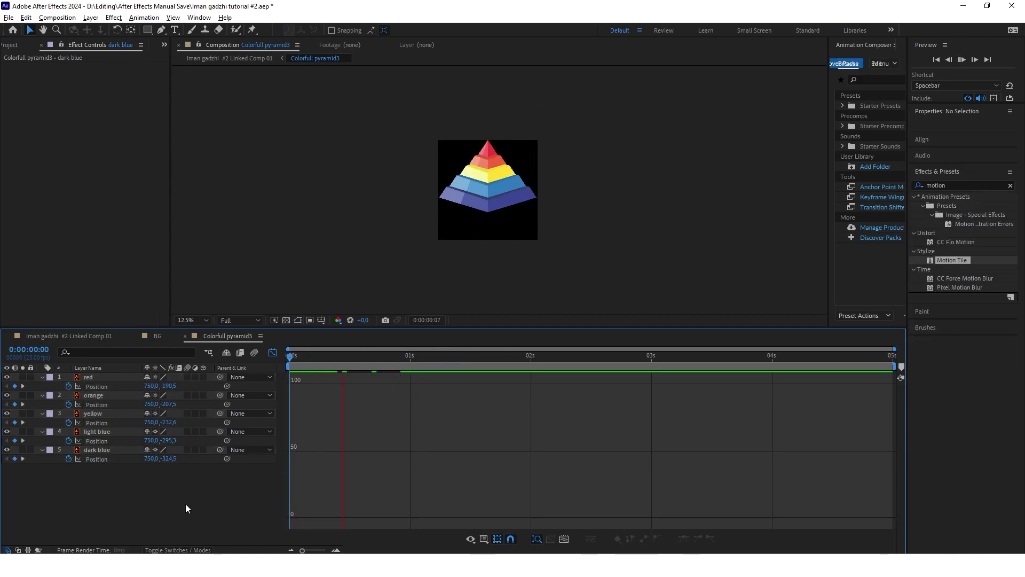
pyautogui.press('space')
pyautogui.hotkey('shift', 'F3')
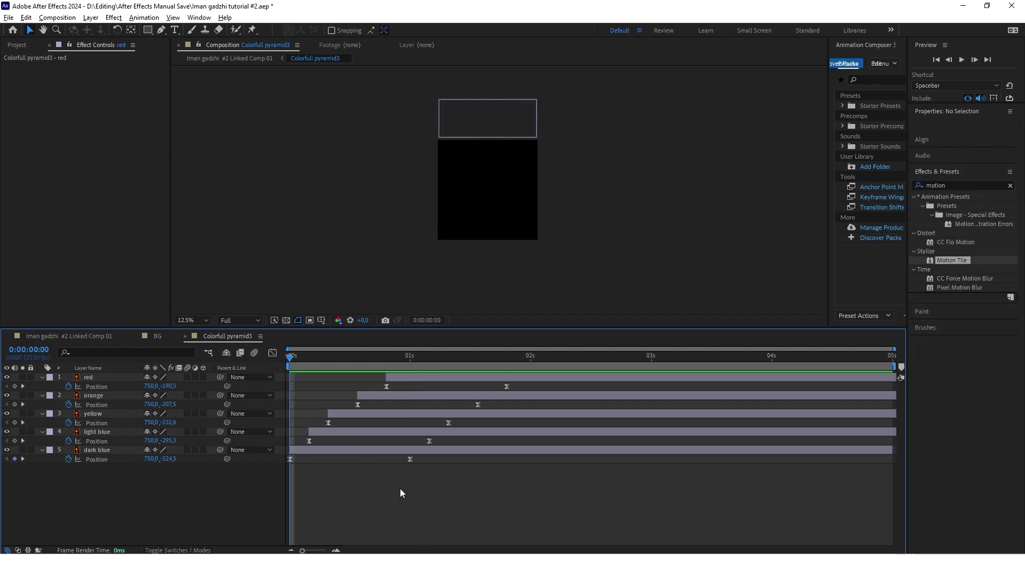
# Nudge the five landing keyframes a few frames later, preview, and go back to the main comp
pyautogui.moveTo(404, 489); pyautogui.dragTo(540, 376)
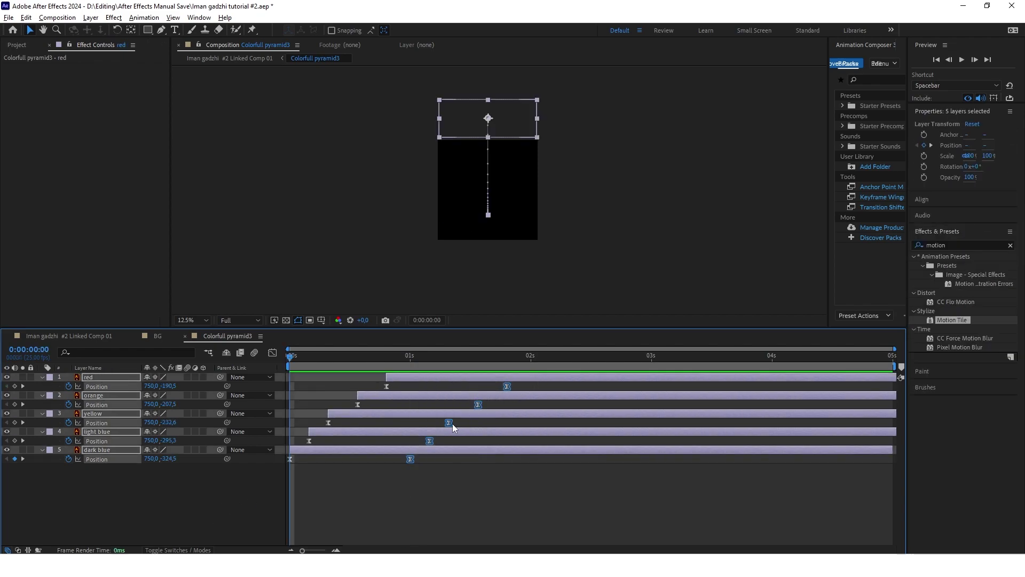
pyautogui.moveTo(453, 422); pyautogui.dragTo(466, 425)
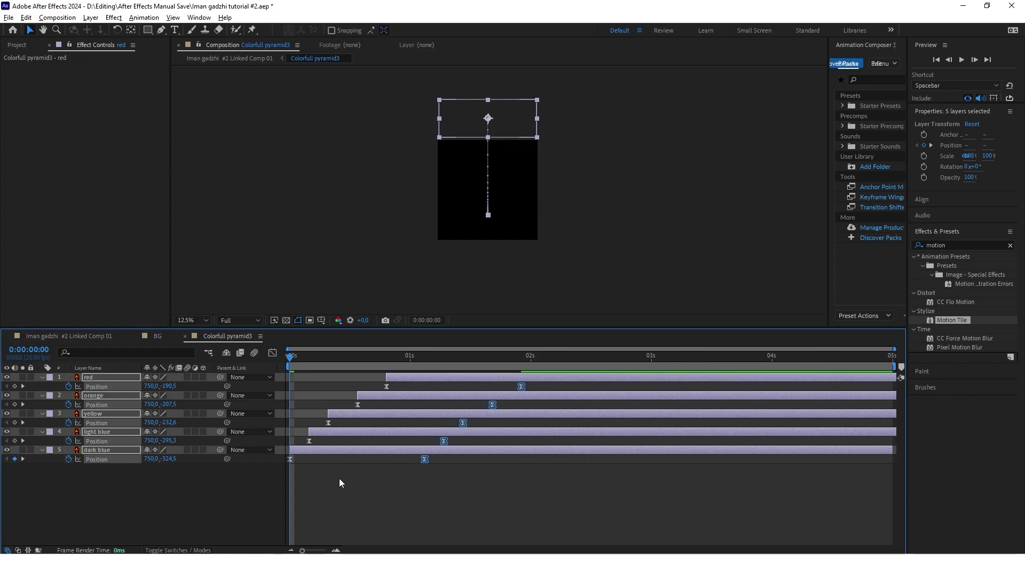
pyautogui.click(194, 500)
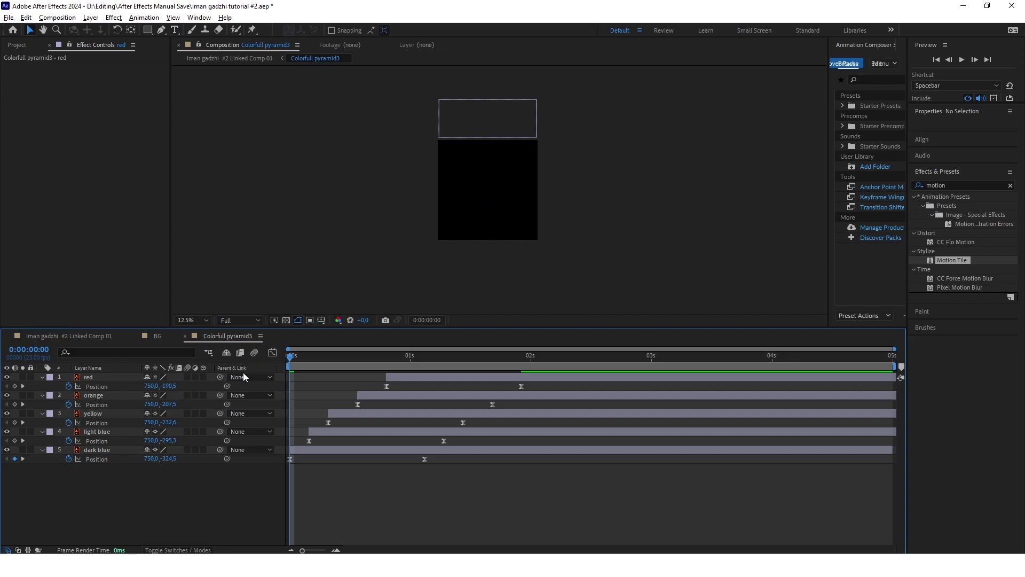
pyautogui.press('space')
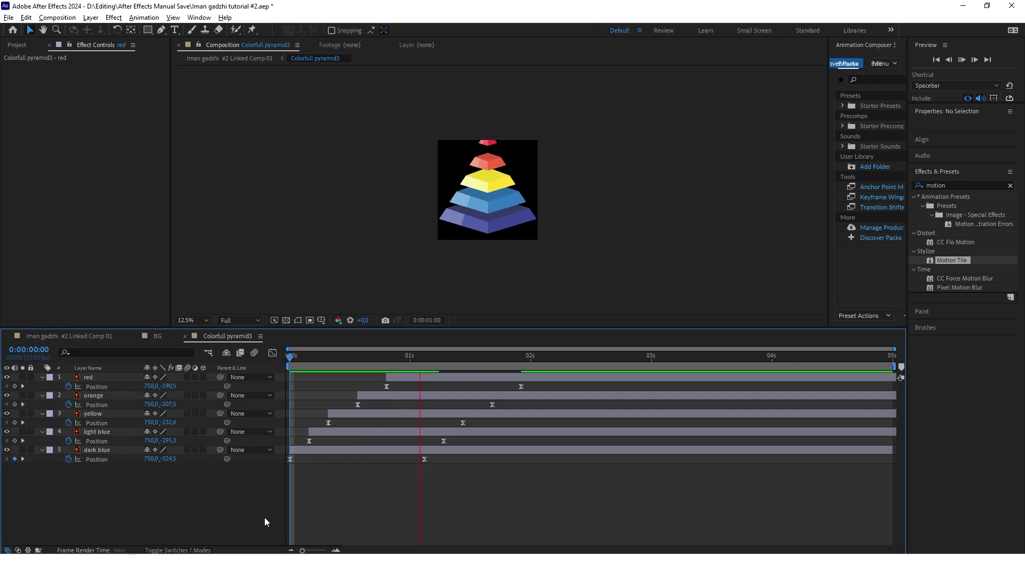
pyautogui.press('space')
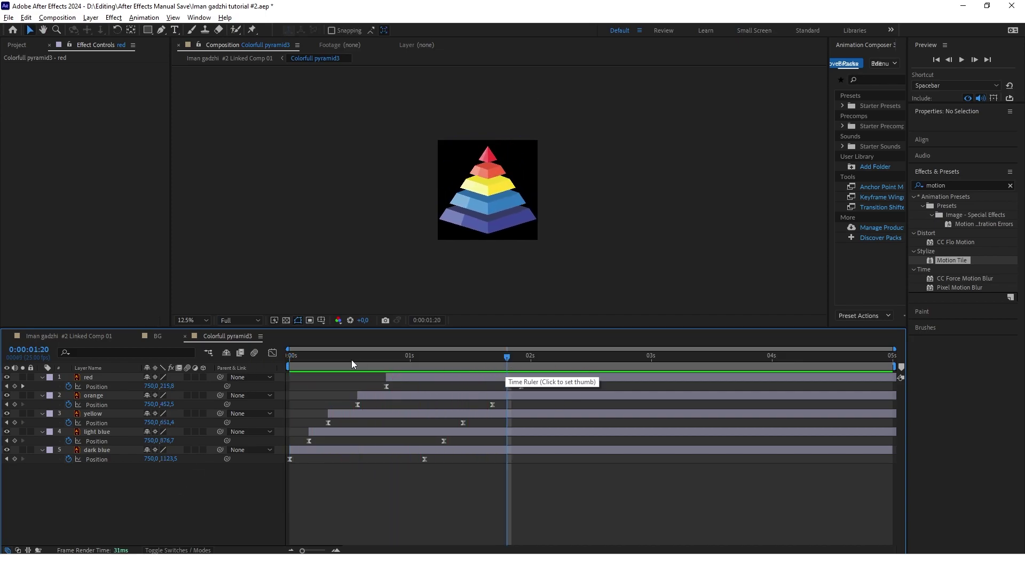
pyautogui.click(66, 336)
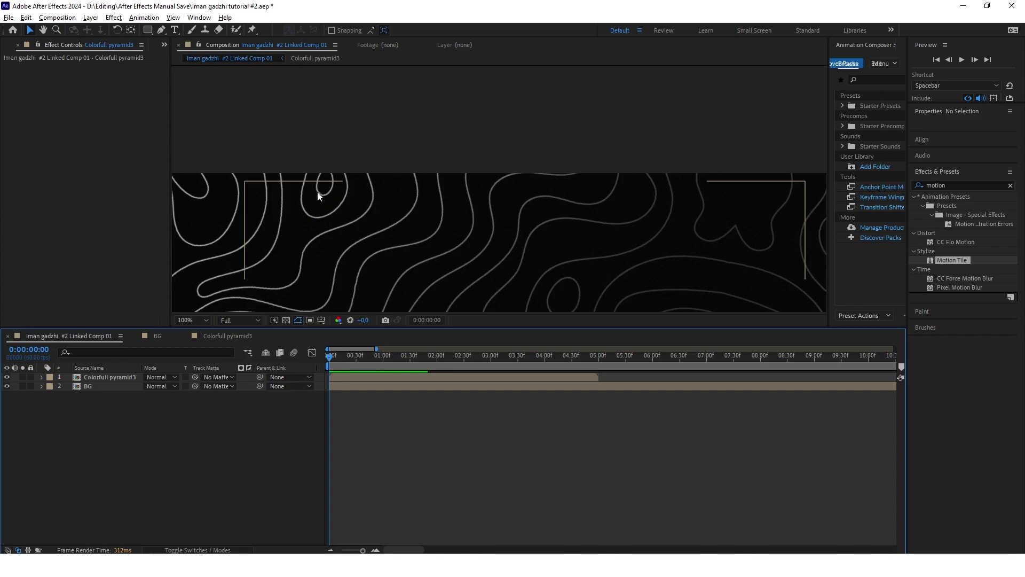
# Change the Colorfull pyramid3 composition height from 1500 to 1700 px
pyautogui.scroll(-4, 424, 194)
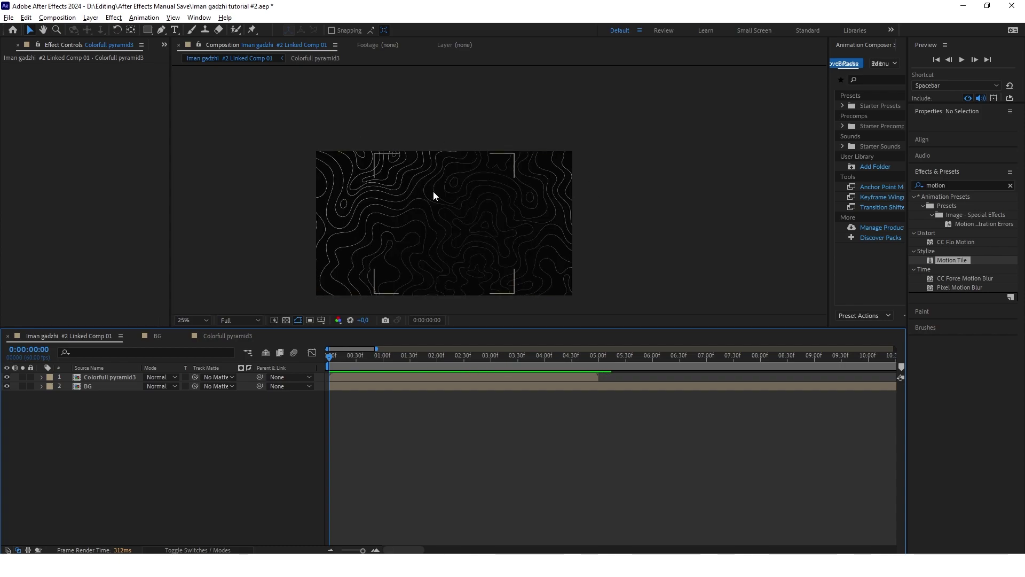
pyautogui.doubleClick(112, 377)
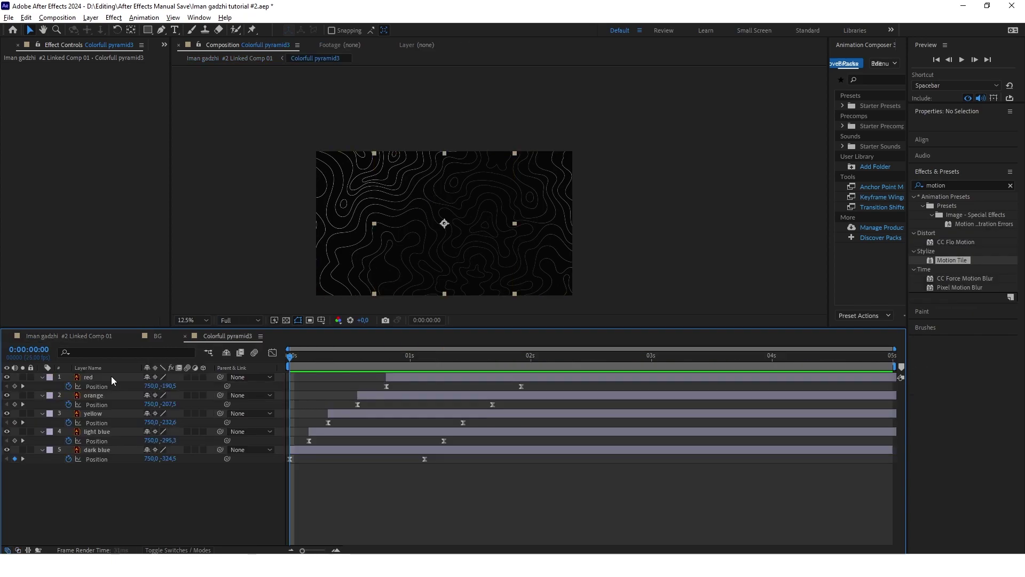
pyautogui.click(58, 17)
pyautogui.click(90, 44)
pyautogui.click(499, 248)
pyautogui.press('BackSpace')
pyautogui.write('1700')
pyautogui.press('Return')
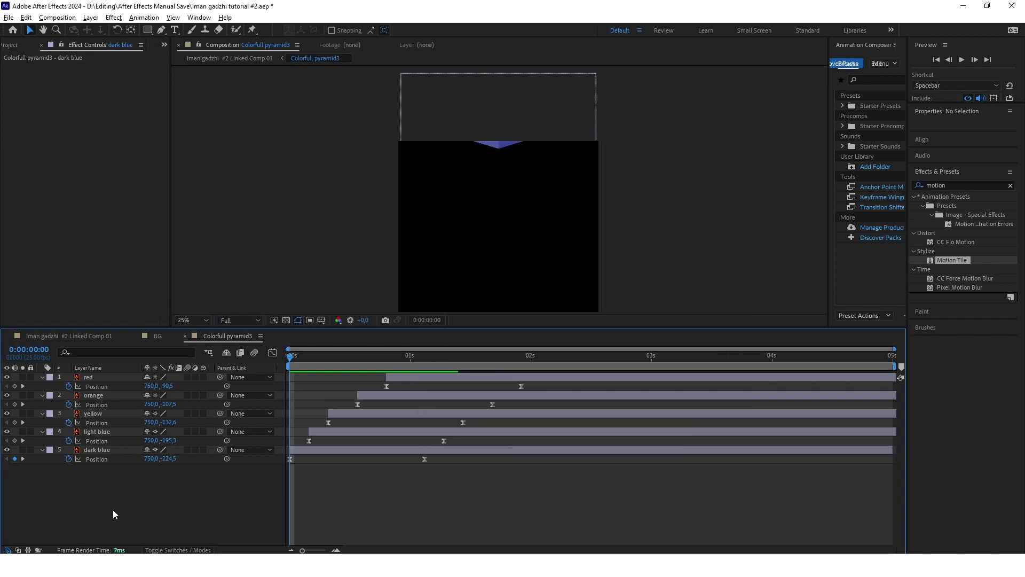
# Shift all five pyramid layers 70 px up and return to the main comp
pyautogui.click(103, 450)
pyautogui.keyDown('shift'); pyautogui.click(97, 378); pyautogui.keyUp('shift')
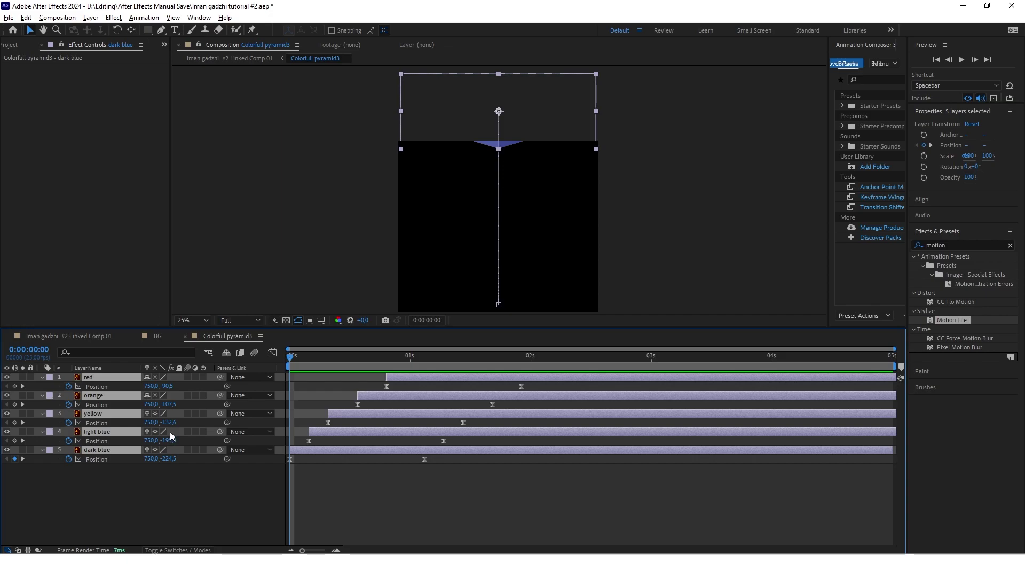
pyautogui.moveTo(168, 385); pyautogui.dragTo(109, 386)
pyautogui.click(194, 527)
pyautogui.click(69, 335)
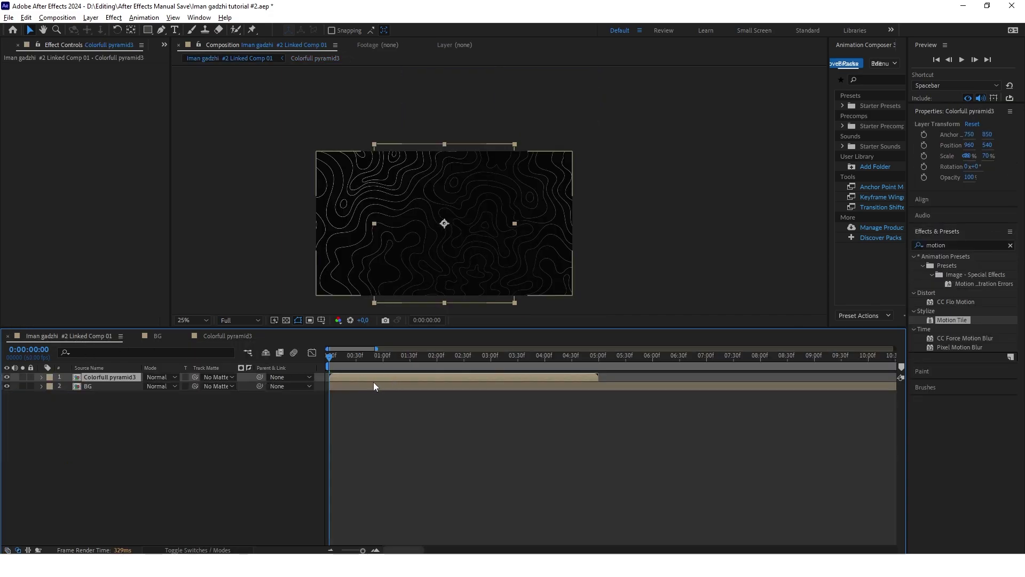
# At 1:17, start Position and Scale keyframes on the Colorfull pyramid3 layer
pyautogui.click(399, 357)
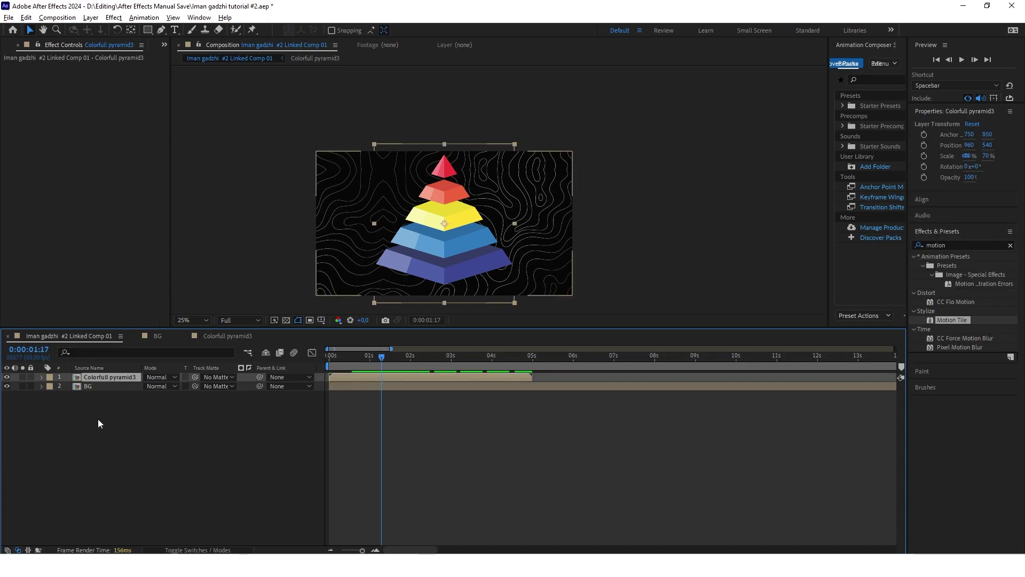
pyautogui.click(97, 418)
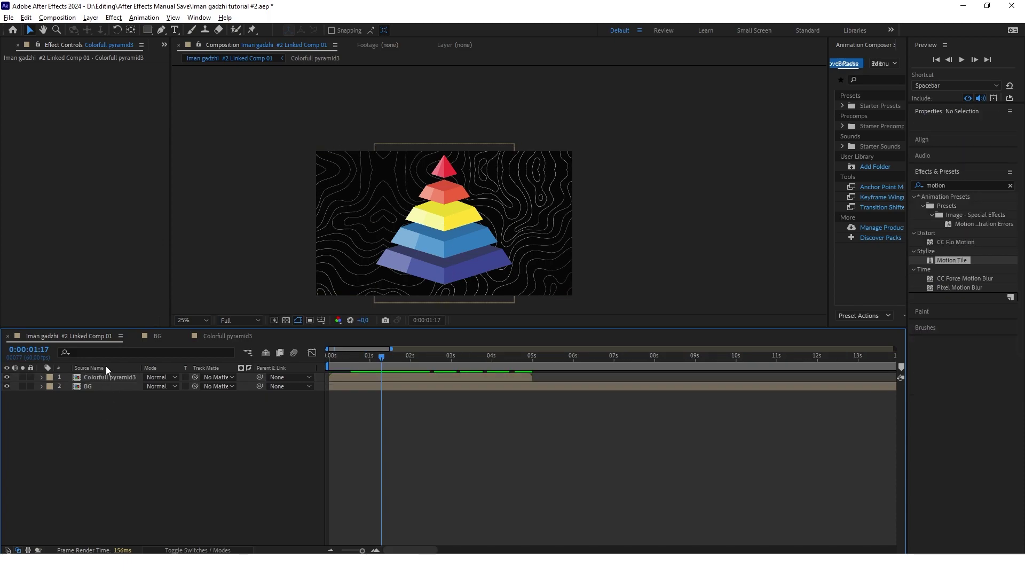
pyautogui.click(114, 376)
pyautogui.press('p')
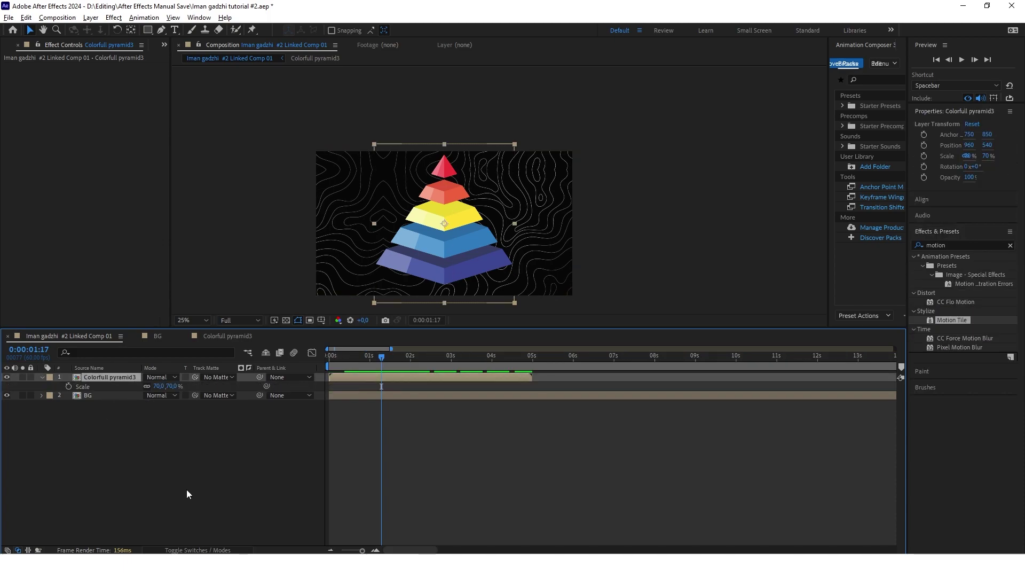
pyautogui.hotkey('shift', 's')
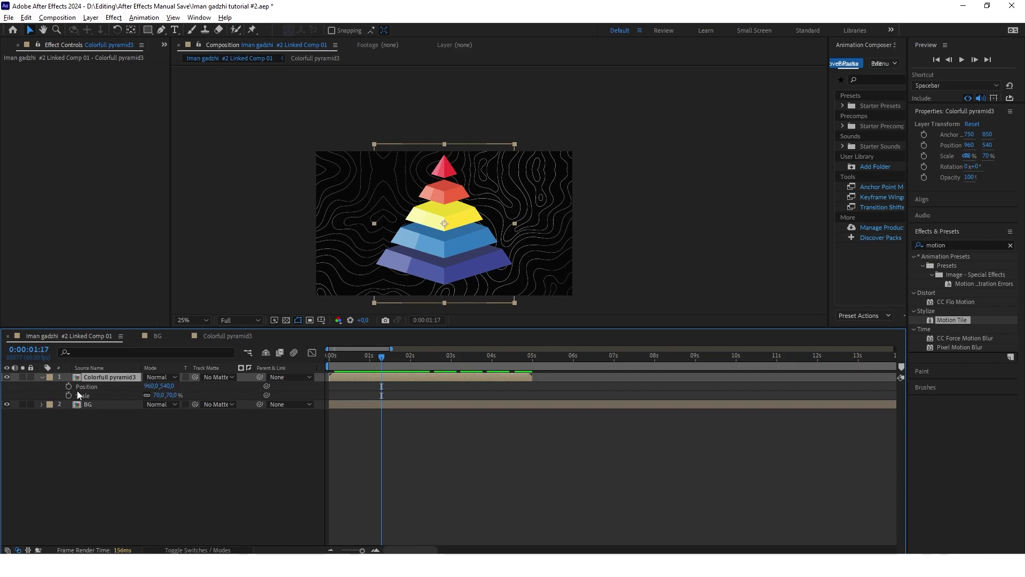
pyautogui.click(69, 386)
pyautogui.click(69, 395)
# At 2:04, keyframe the pyramid enlarged from 70% to 201% scale
pyautogui.moveTo(382, 355); pyautogui.dragTo(413, 356)
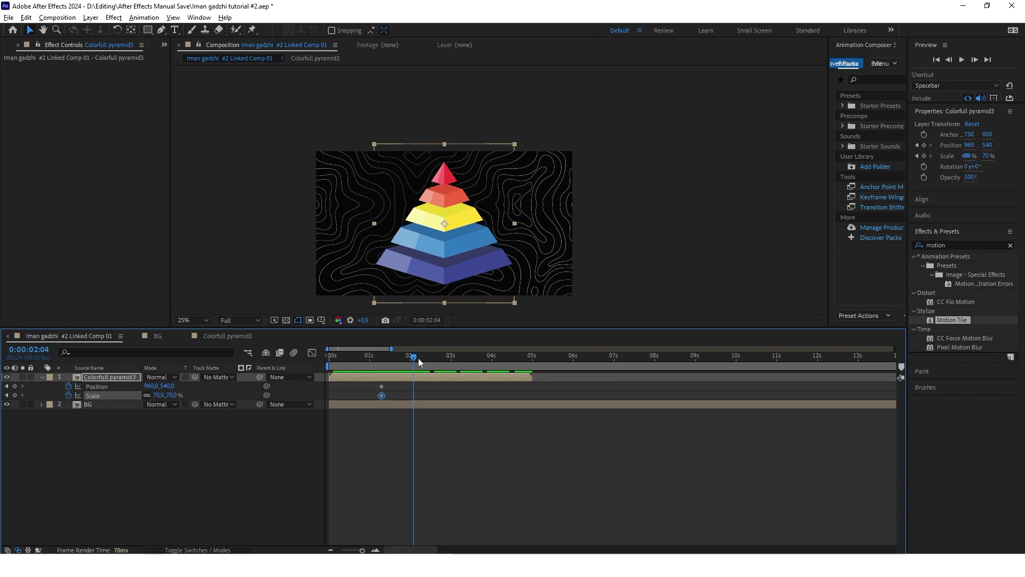
pyautogui.click(15, 386)
pyautogui.click(15, 395)
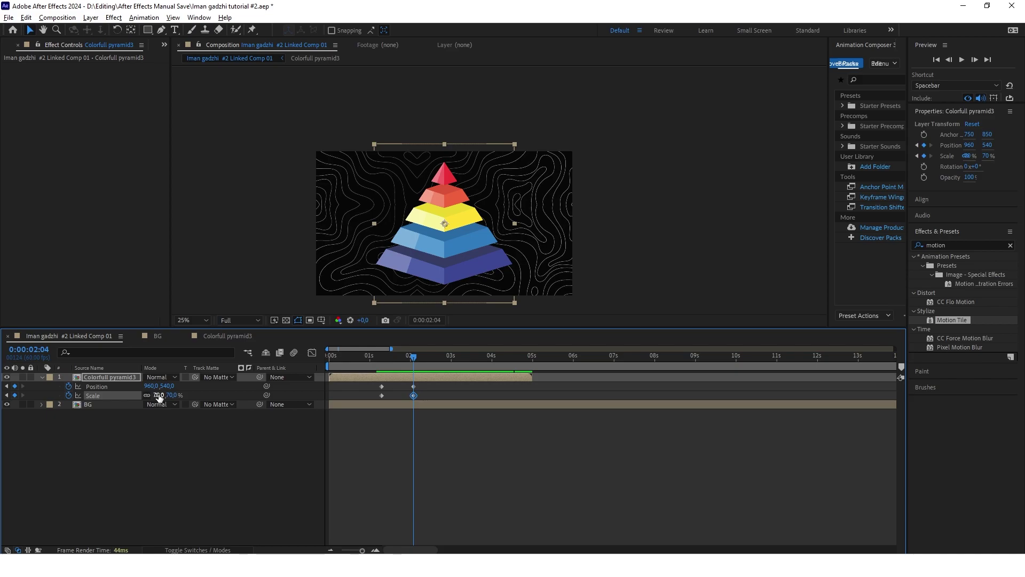
pyautogui.moveTo(159, 396); pyautogui.dragTo(516, 342)
pyautogui.moveTo(450, 392); pyautogui.dragTo(363, 389)
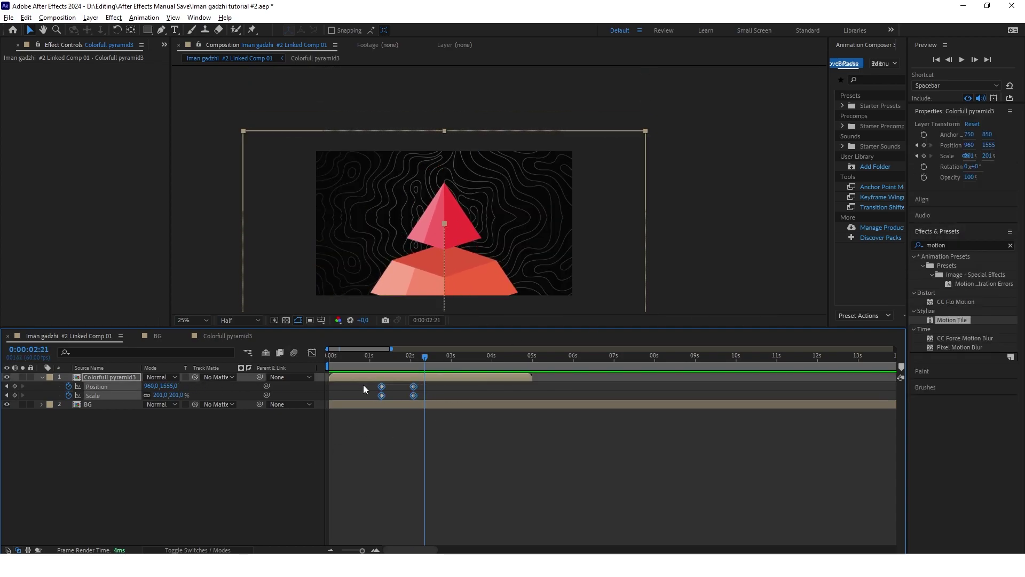
# Apply Easy Ease to the zoom keyframes and sharpen their speed curve in the Graph Editor
pyautogui.press('F9')
pyautogui.click(312, 352)
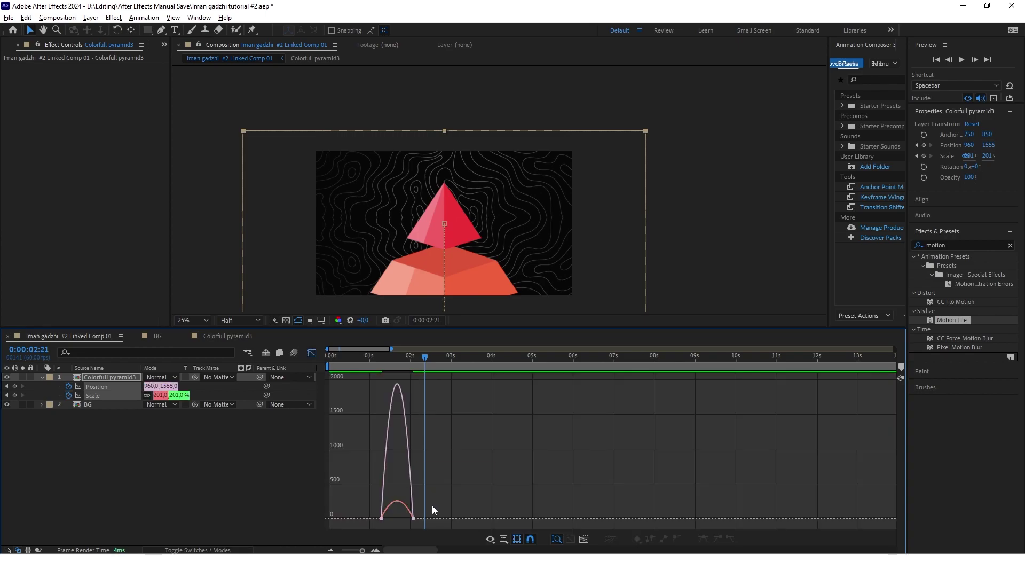
pyautogui.press('=')
pyautogui.press('=')
pyautogui.moveTo(483, 516); pyautogui.dragTo(417, 515)
pyautogui.moveTo(544, 357); pyautogui.dragTo(318, 367)
# Return to the layer bars, deselect, and preview the eased zoom
pyautogui.hotkey('shift', 'F3')
pyautogui.scroll(-4, 422, 411)
pyautogui.click(378, 418)
pyautogui.press('space')
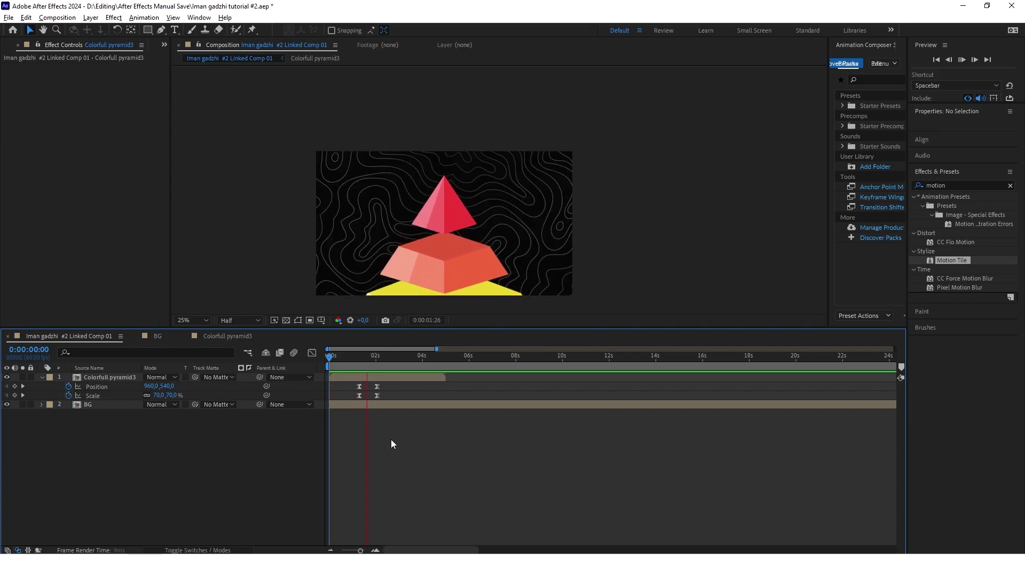
# Shift the two end keyframes of the zoom later and preview from the start
pyautogui.click(358, 358)
pyautogui.scroll(3, 355, 369)
pyautogui.moveTo(473, 399)
pyautogui.mouseDown()
pyautogui.moveTo(440, 383)
pyautogui.moveTo(477, 387)
pyautogui.mouseUp()
pyautogui.click(393, 392)
pyautogui.press('-')
pyautogui.moveTo(387, 356); pyautogui.dragTo(285, 425)
pyautogui.press('space')
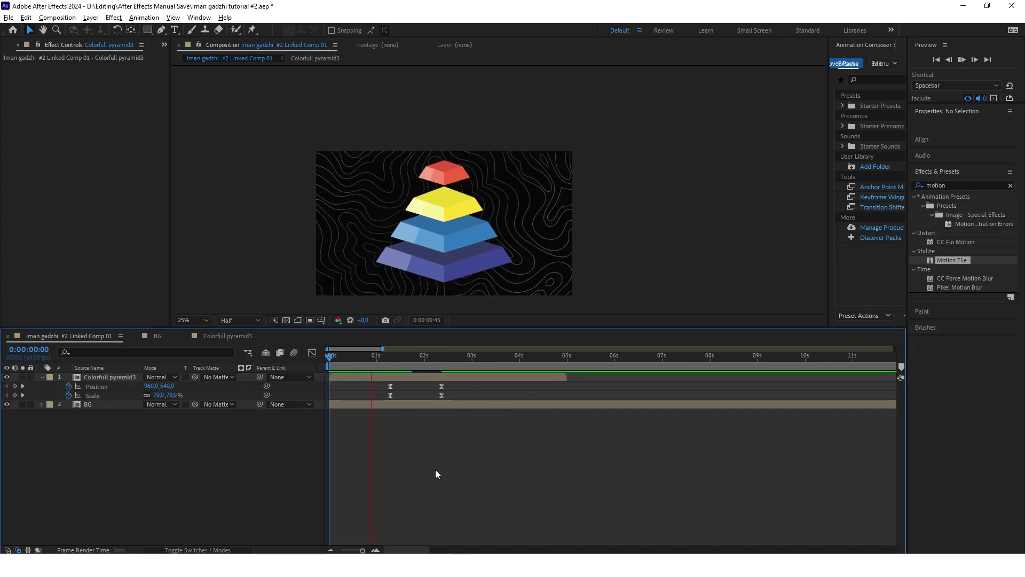
pyautogui.press('space')
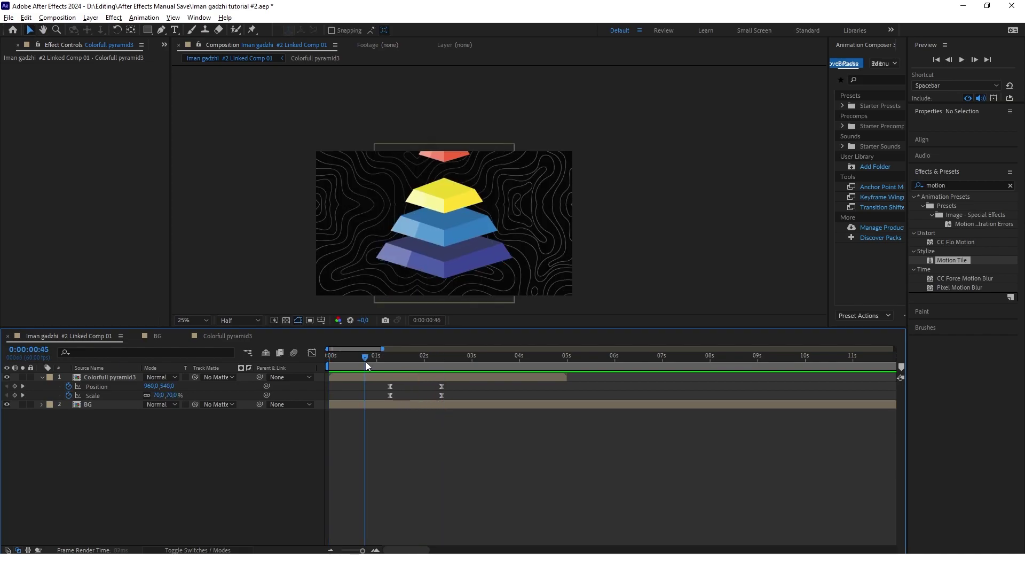
# Push the Scale and Position end keyframes toward 3 seconds and preview the slower zoom
pyautogui.click(442, 395)
pyautogui.keyDown('shift'); pyautogui.click(442, 387); pyautogui.keyUp('shift')
pyautogui.moveTo(443, 389); pyautogui.dragTo(462, 389)
pyautogui.moveTo(365, 357); pyautogui.dragTo(329, 356)
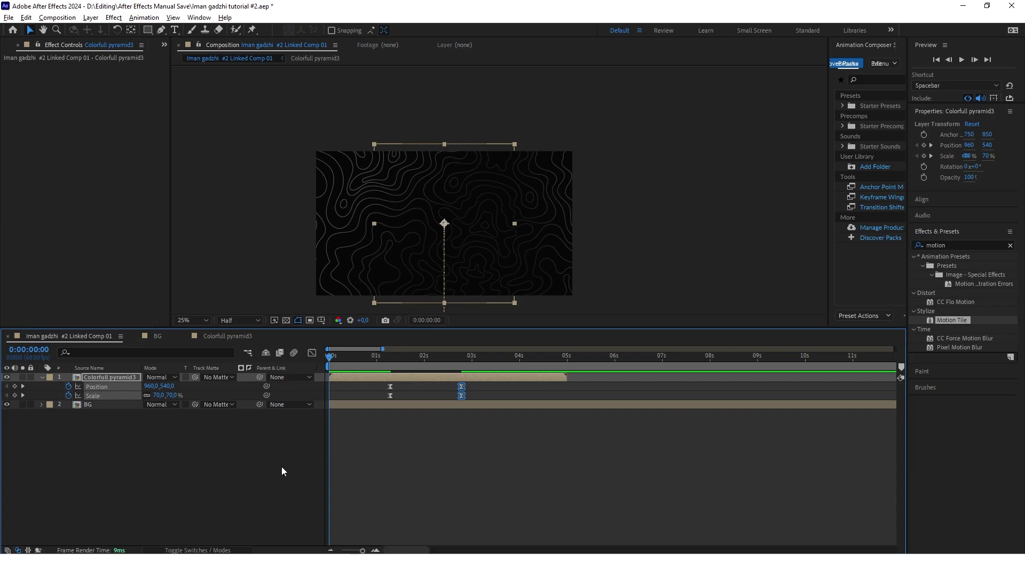
pyautogui.click(282, 470)
pyautogui.press('space')
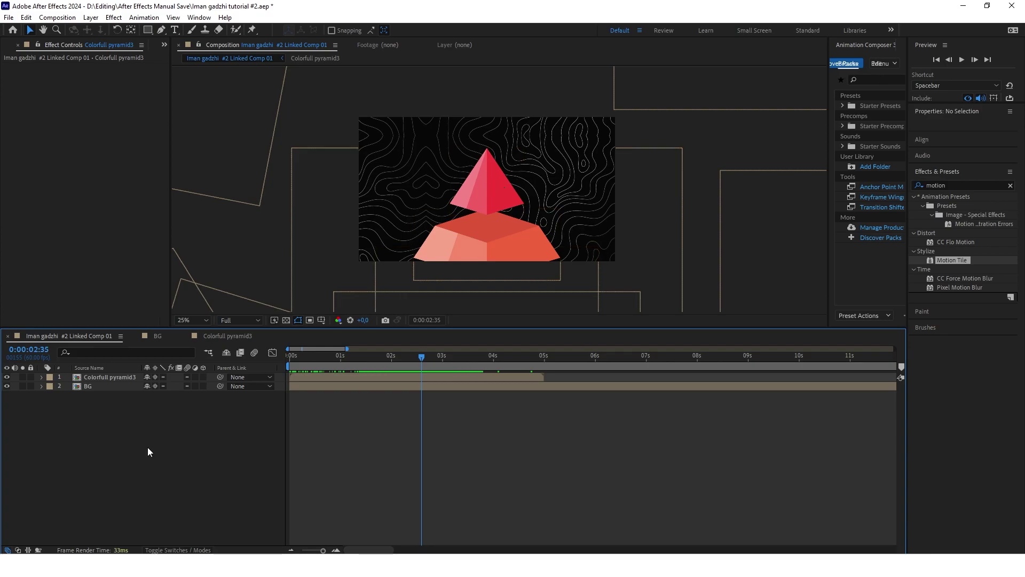
# Open the Colorfull pyramid3 precomp and add a 1% text layer on the red tip
pyautogui.click(111, 376)
pyautogui.doubleClick(111, 376)
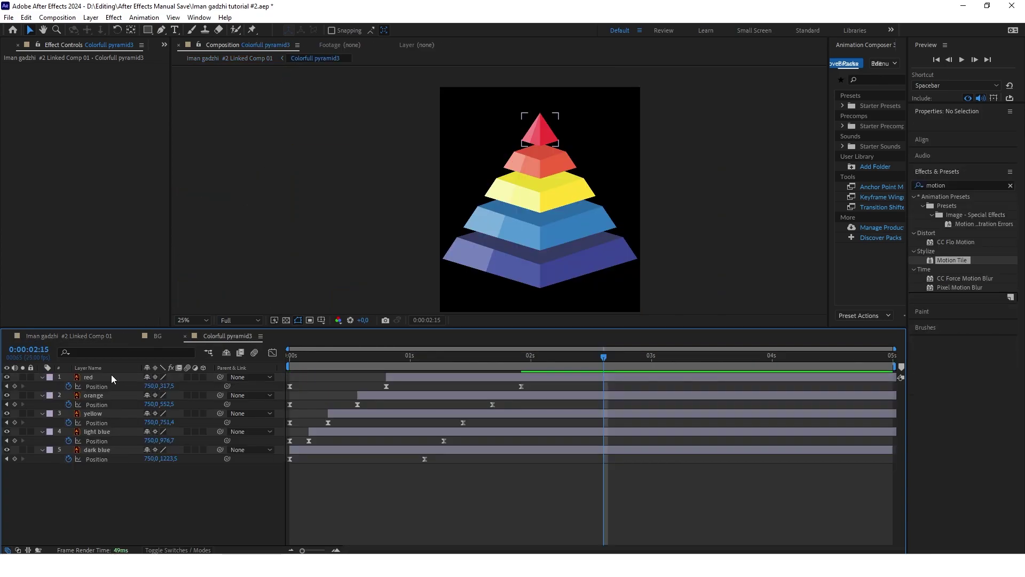
pyautogui.rightClick(88, 507)
pyautogui.moveTo(133, 372)
pyautogui.click(248, 389)
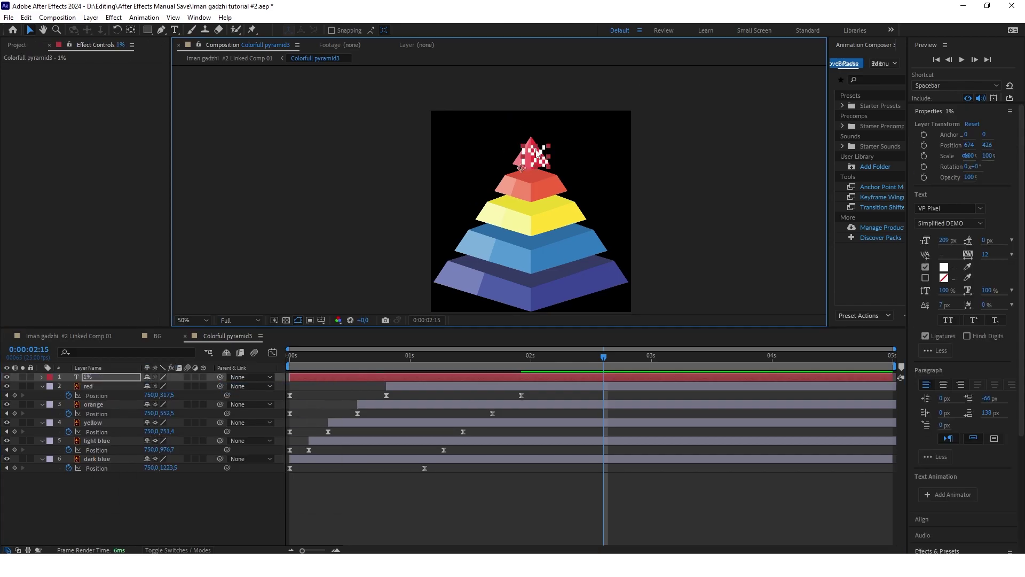
pyautogui.scroll(2, 545, 181)
pyautogui.moveTo(530, 190); pyautogui.dragTo(523, 184)
# Parent the 1% text to the 2. red layer and preview that it follows the tier
pyautogui.click(172, 506)
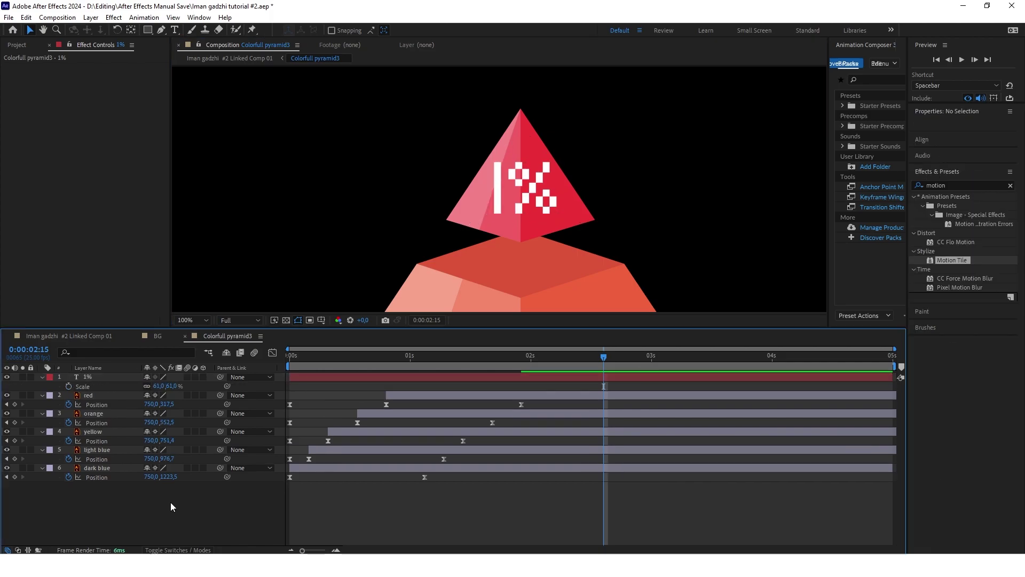
pyautogui.click(86, 377)
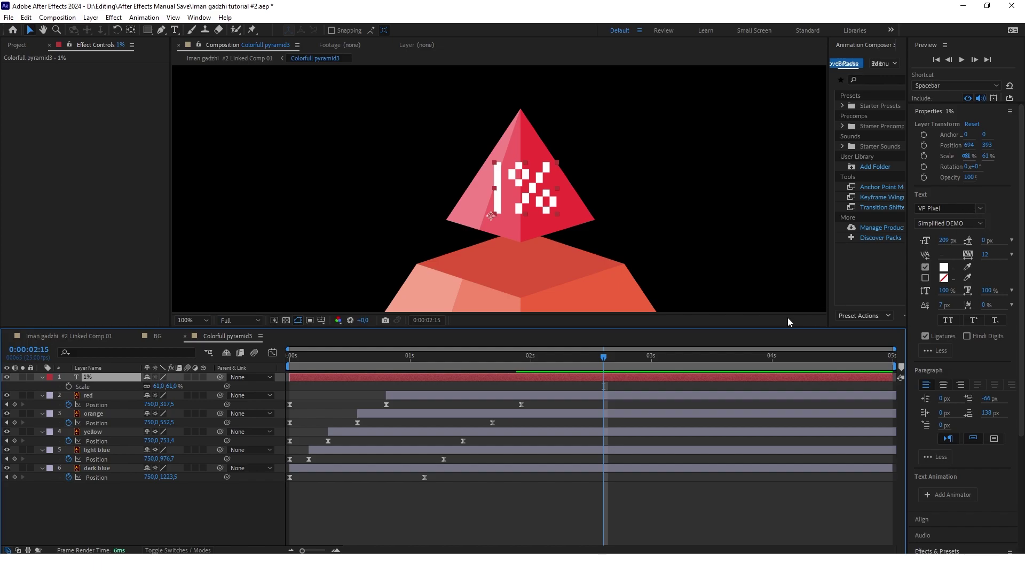
pyautogui.scroll(-1, 783, 311)
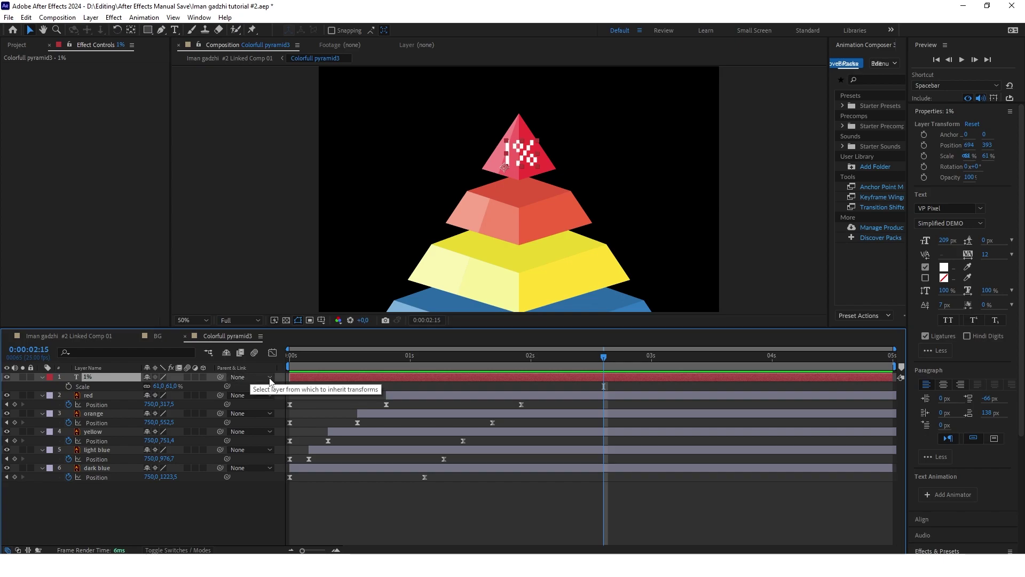
pyautogui.click(267, 377)
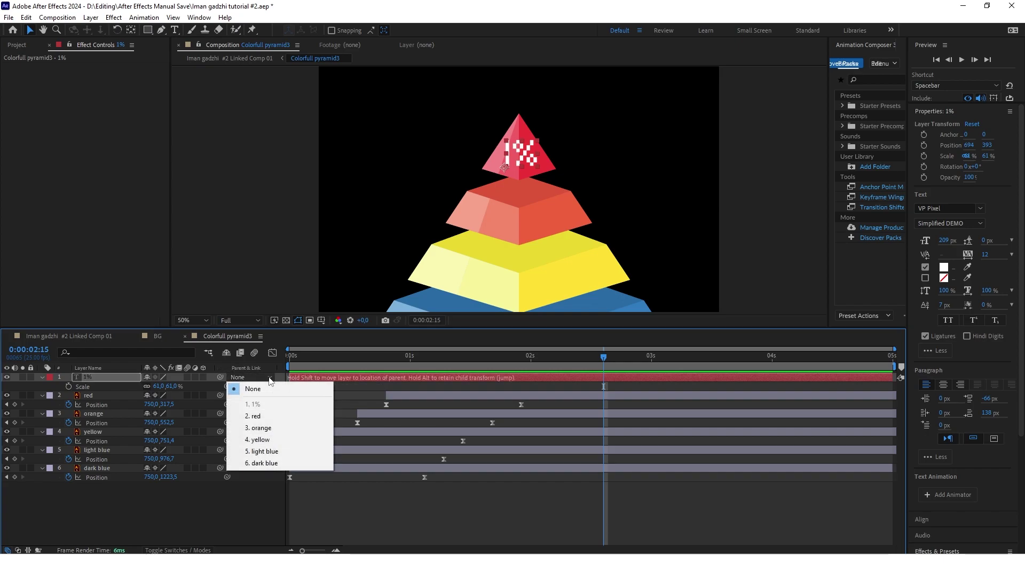
pyautogui.click(268, 417)
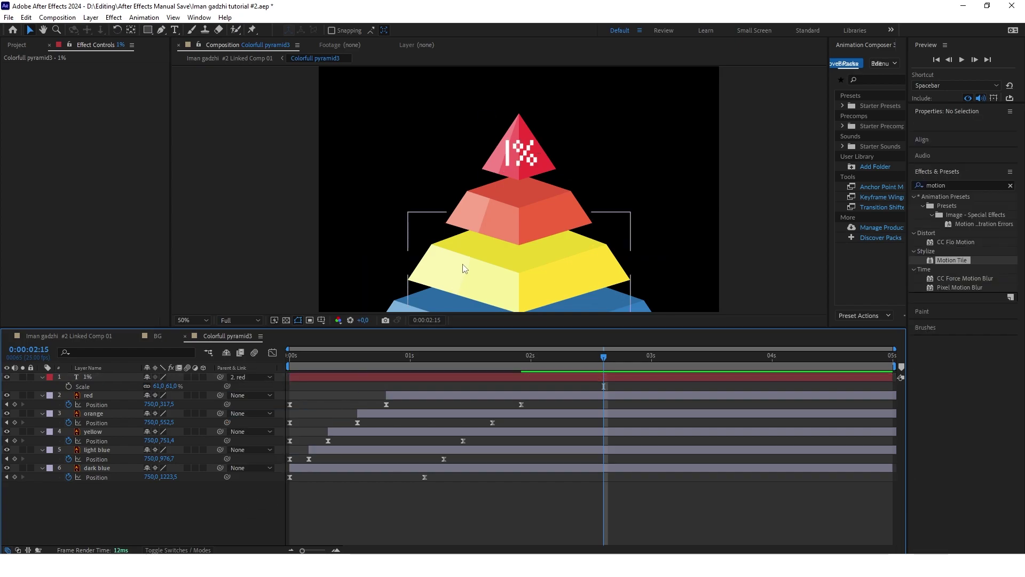
pyautogui.moveTo(604, 356); pyautogui.dragTo(401, 356)
pyautogui.press('Home')
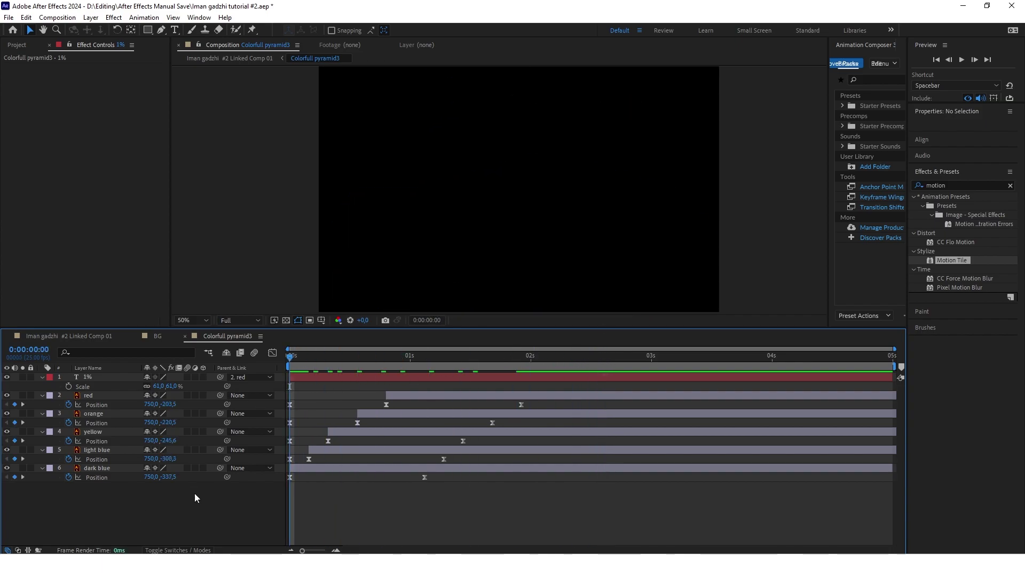
pyautogui.press('space')
# Add a new Adjustment Layer to the main composition above the pyramid
pyautogui.scroll(-2, 566, 211)
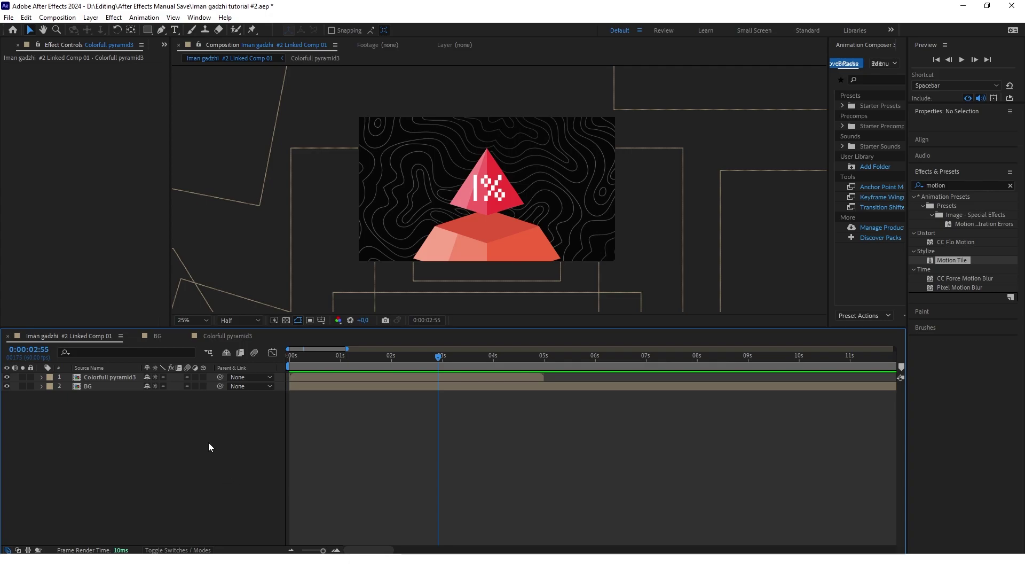
pyautogui.rightClick(142, 429)
pyautogui.moveTo(222, 301)
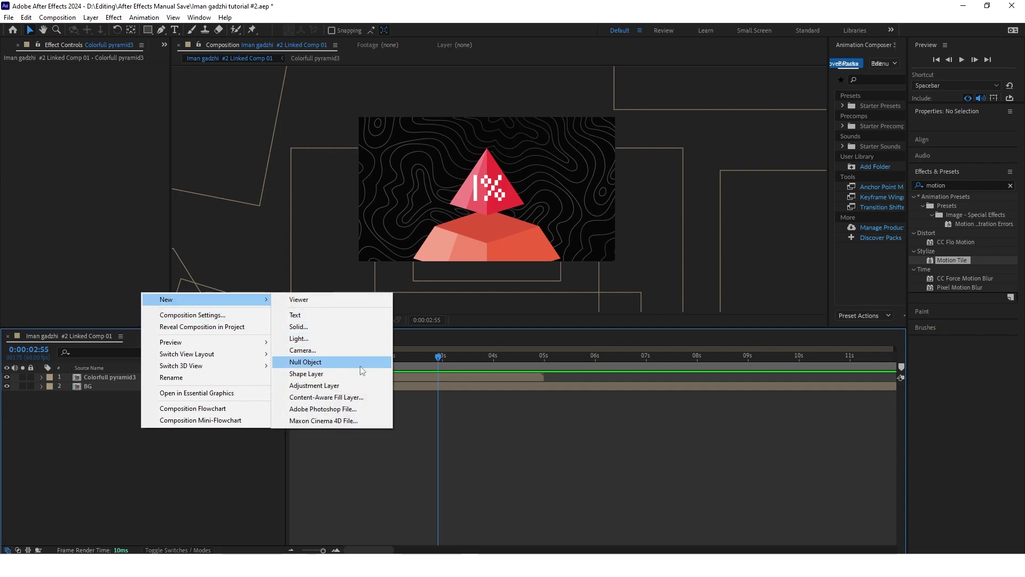
pyautogui.click(345, 385)
pyautogui.click(959, 245)
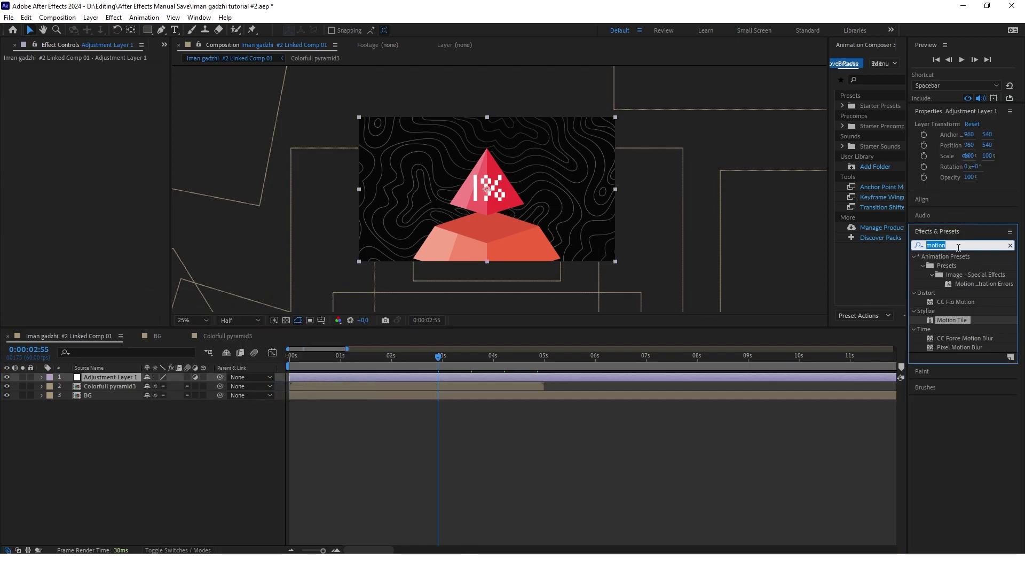
# Apply Turbulent Displace to the adjustment layer with Amount 10 and Size 20
pyautogui.write('turb')
pyautogui.doubleClick(961, 266)
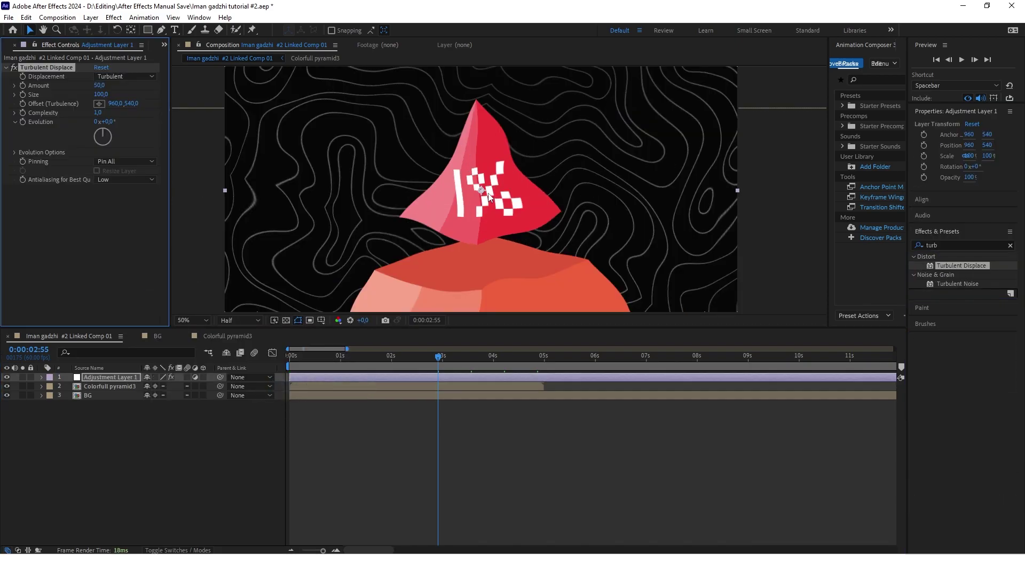
pyautogui.click(101, 85)
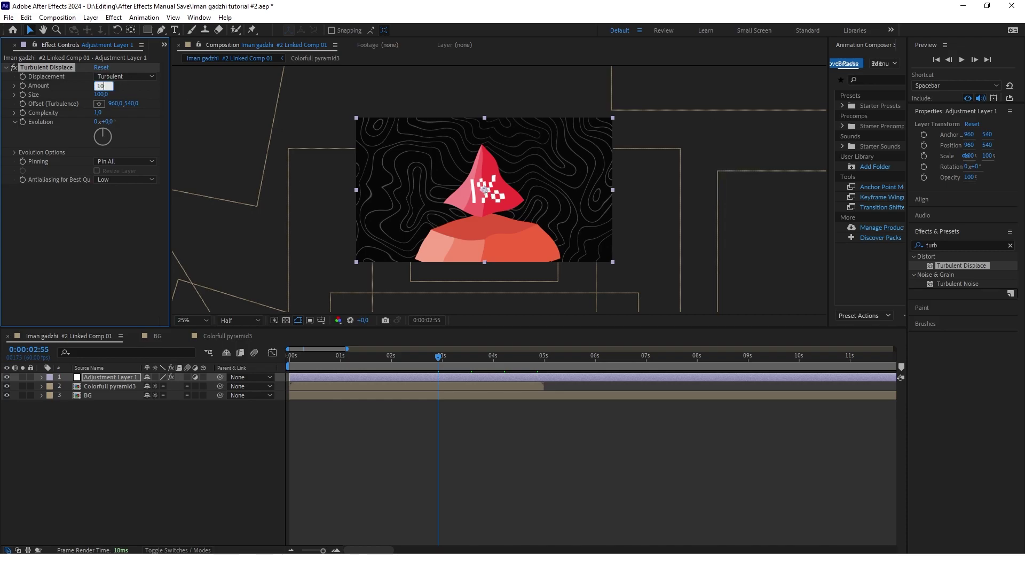
pyautogui.write('10')
pyautogui.click(103, 96)
pyautogui.write('20')
pyautogui.press('Return')
# Drive the Random Seed under Evolution Options with the expression time*3
pyautogui.click(70, 444)
pyautogui.click(14, 153)
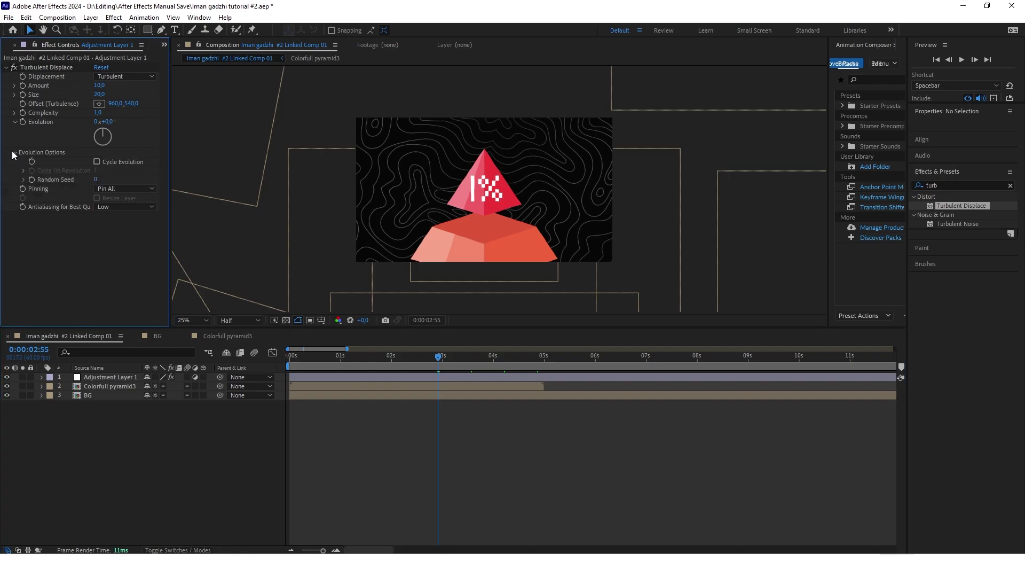
pyautogui.keyDown('alt'); pyautogui.click(32, 179); pyautogui.keyUp('alt')
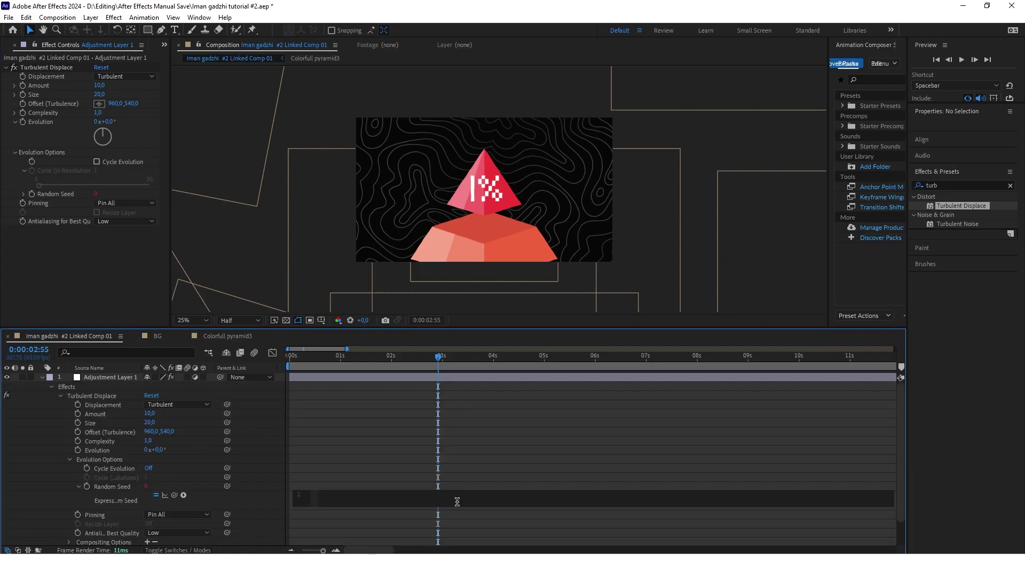
pyautogui.write('time*3')
pyautogui.click(438, 465)
# Collapse the effect properties and preview the displaced animation from the start
pyautogui.click(42, 377)
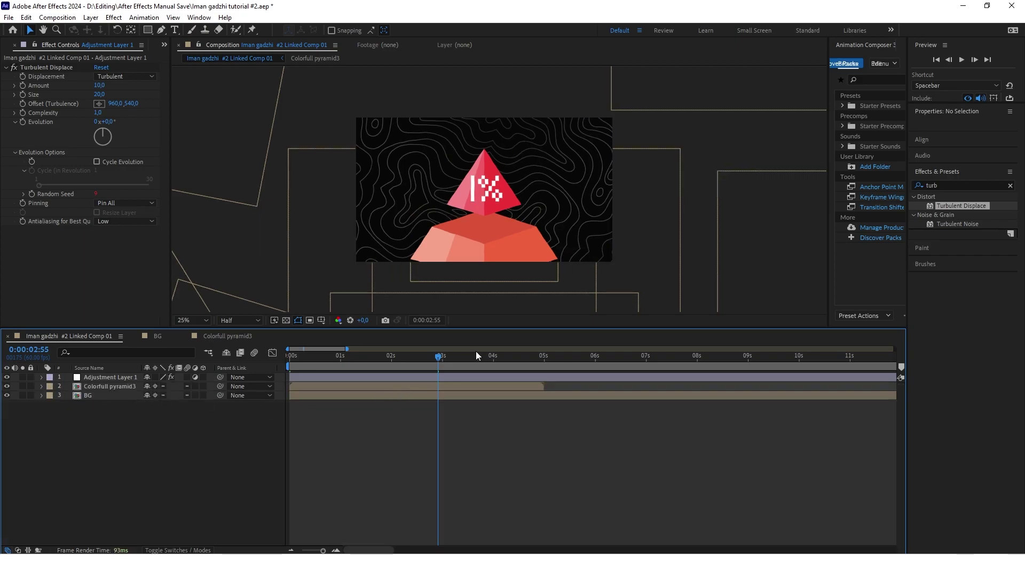
pyautogui.moveTo(436, 355); pyautogui.dragTo(308, 356)
pyautogui.press('Home')
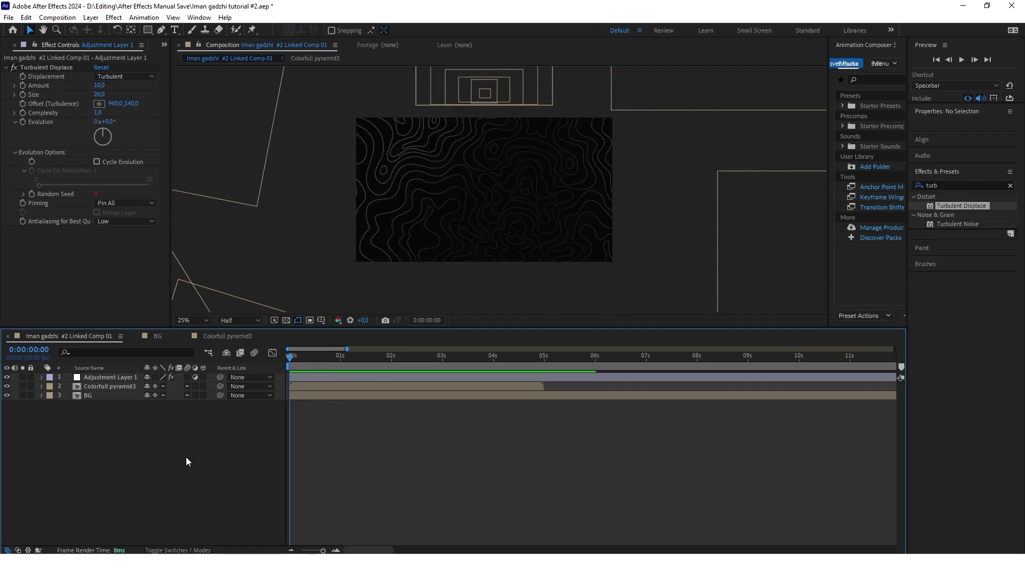
pyautogui.press('space')
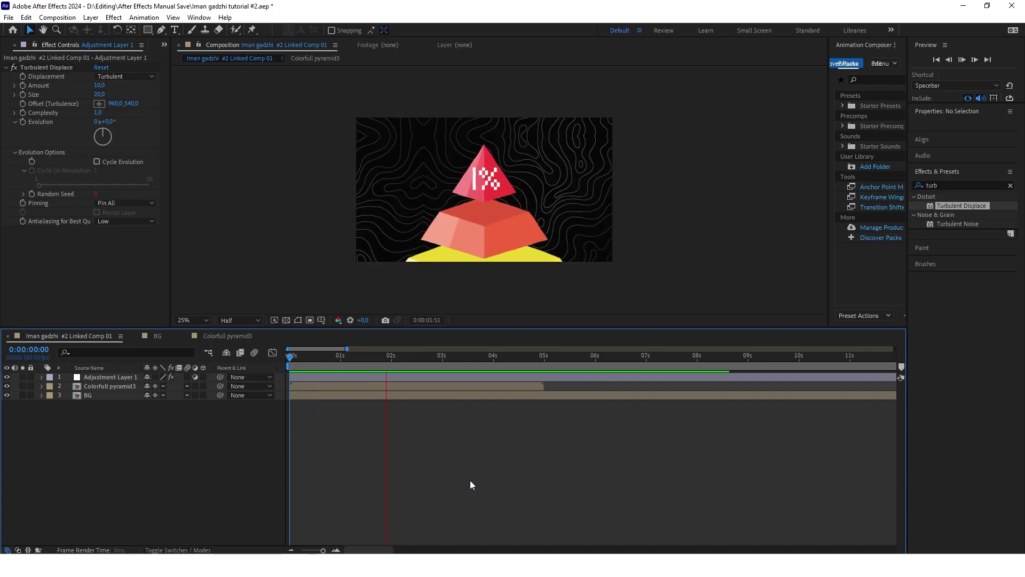
pyautogui.press('space')
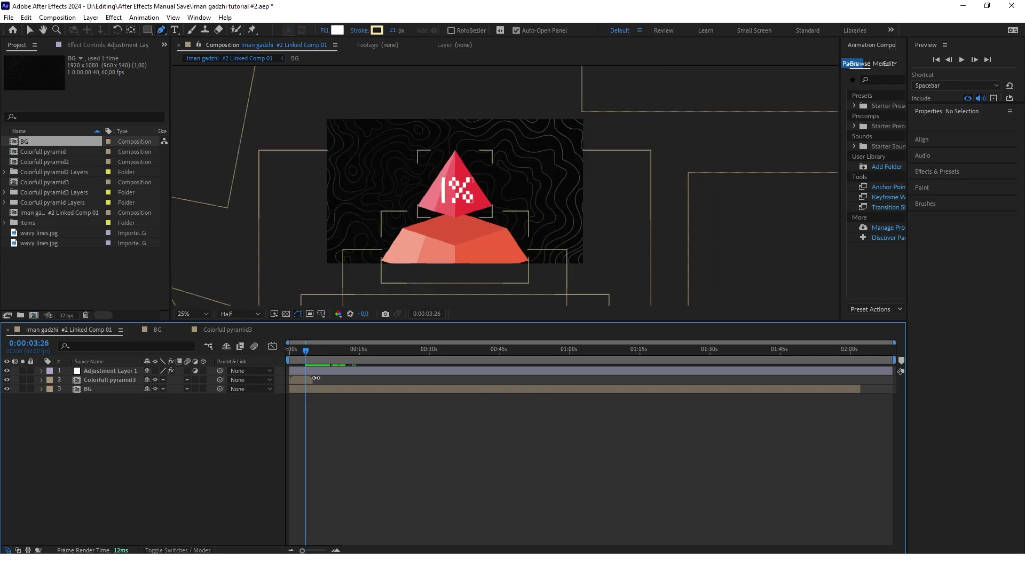
# At 0:00:08:14, draw a vertical pen stroke and curve its bottom into a hook
pyautogui.moveTo(306, 349); pyautogui.dragTo(328, 349)
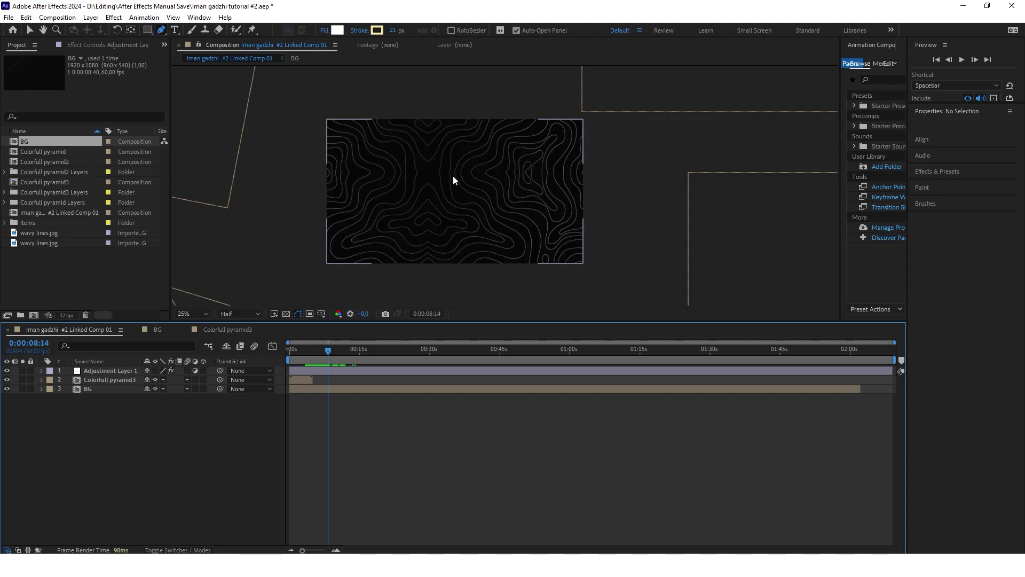
pyautogui.scroll(1, 472, 201)
pyautogui.click(432, 146)
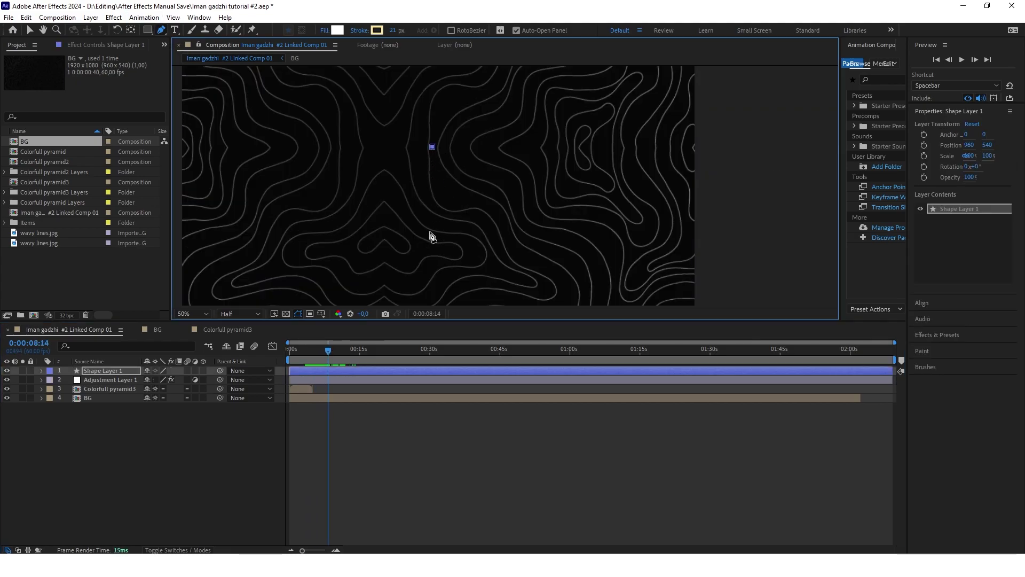
pyautogui.click(433, 262)
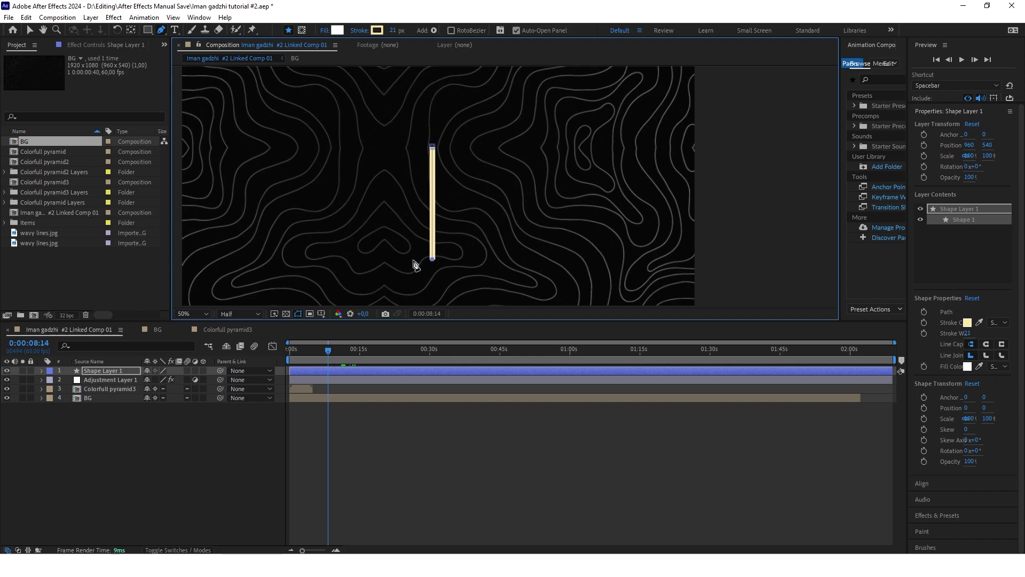
pyautogui.hotkey('ctrl', 'z')
pyautogui.moveTo(412, 261); pyautogui.dragTo(403, 243)
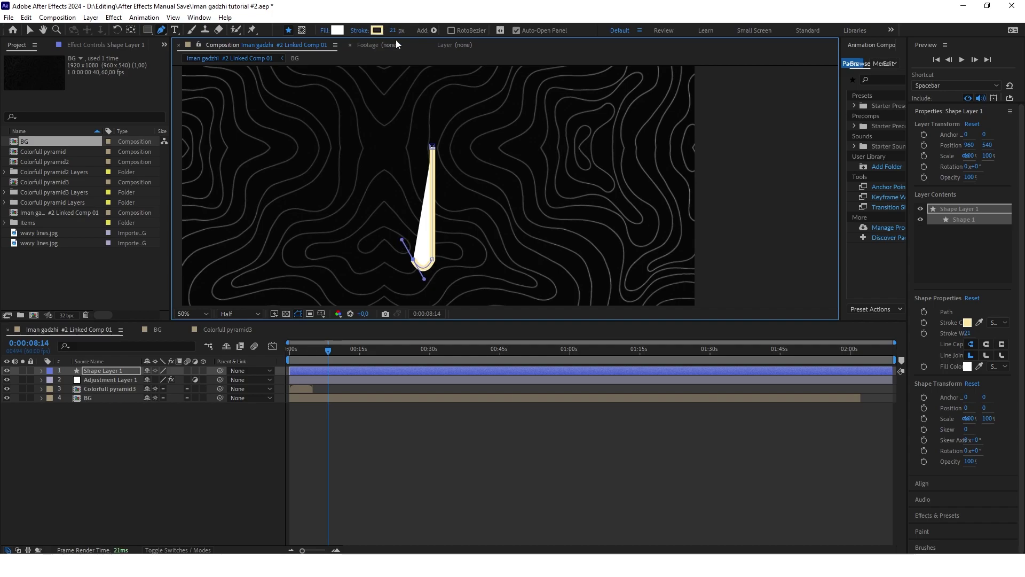
# Set the shape's fill to None
pyautogui.click(327, 31)
pyautogui.click(459, 253)
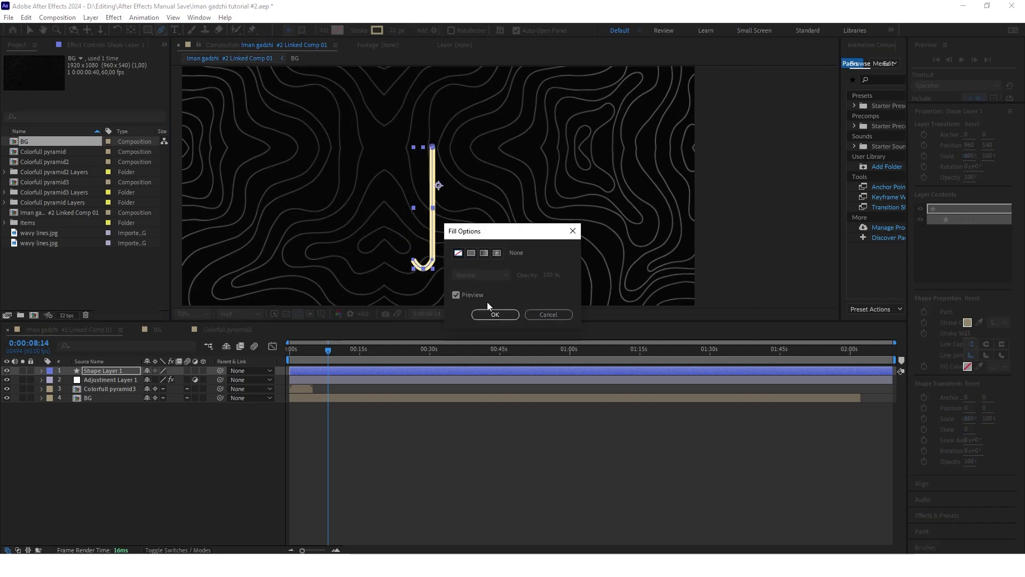
pyautogui.click(495, 314)
# Extend the path from its top point and curve the top into a hook
pyautogui.click(423, 159)
pyautogui.click(469, 159)
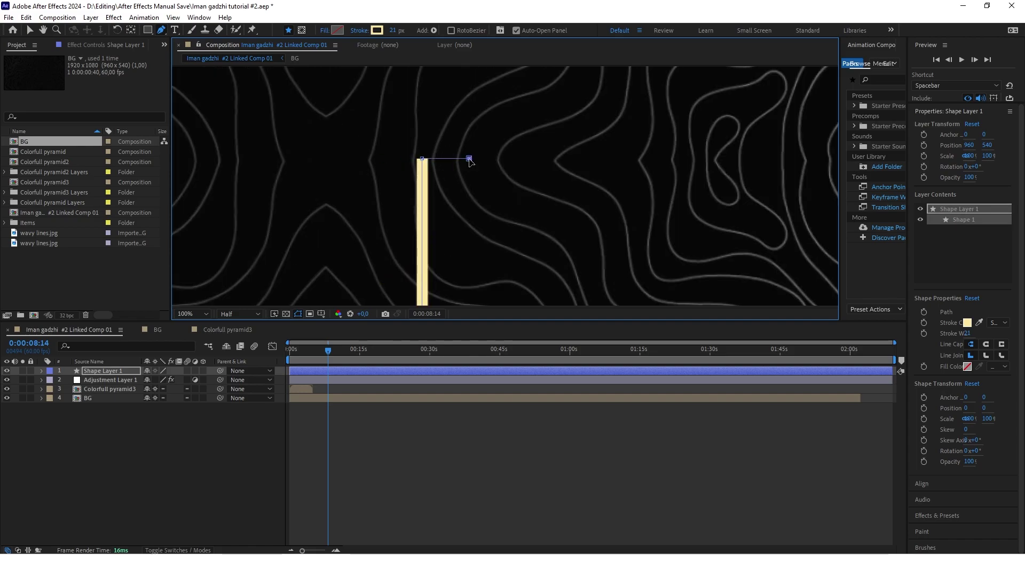
pyautogui.hotkey('ctrl', 'z')
pyautogui.moveTo(469, 158)
pyautogui.mouseDown()
pyautogui.moveTo(480, 172)
pyautogui.moveTo(472, 200)
pyautogui.moveTo(511, 210)
pyautogui.moveTo(486, 208)
pyautogui.moveTo(497, 208)
pyautogui.mouseUp()
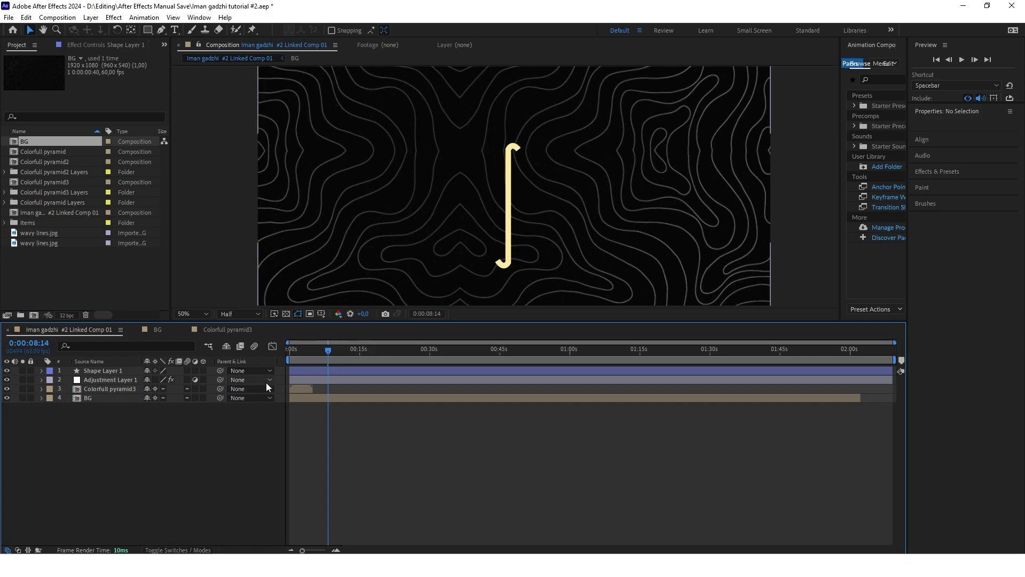
# Enable the 3D switch on Shape Layer 1 and activate the top-down viewer
pyautogui.click(204, 370)
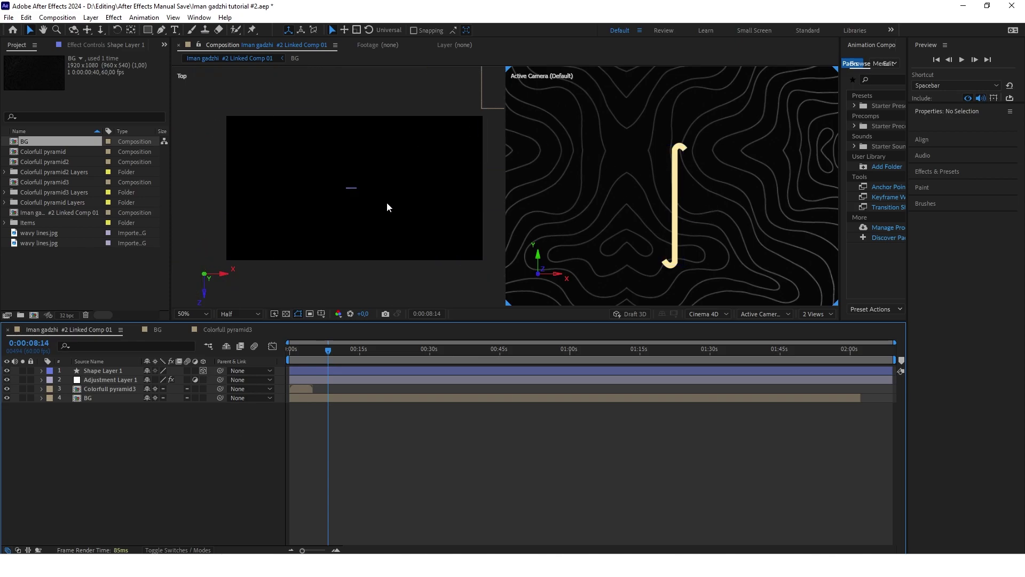
pyautogui.click(270, 74)
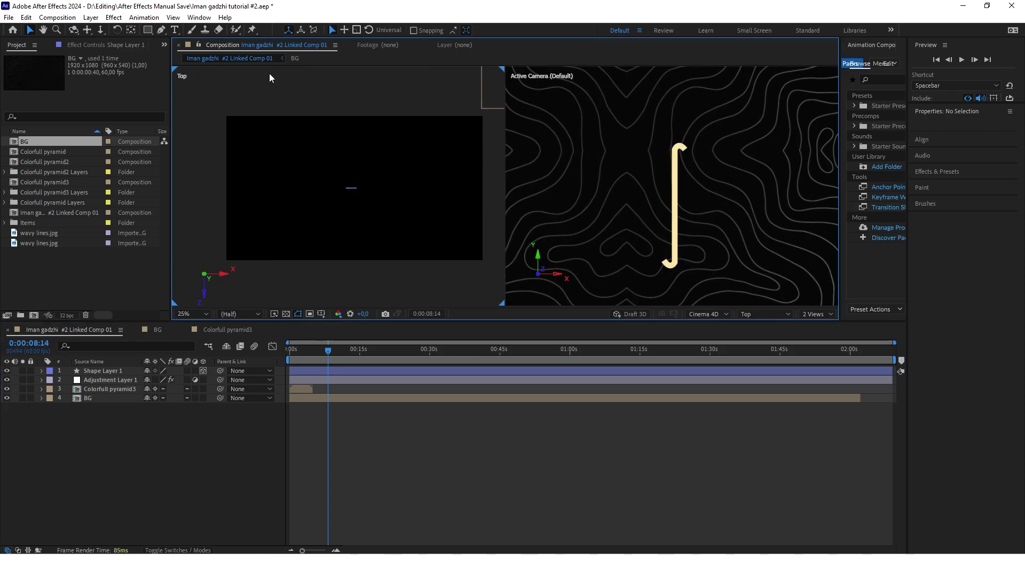
pyautogui.click(182, 77)
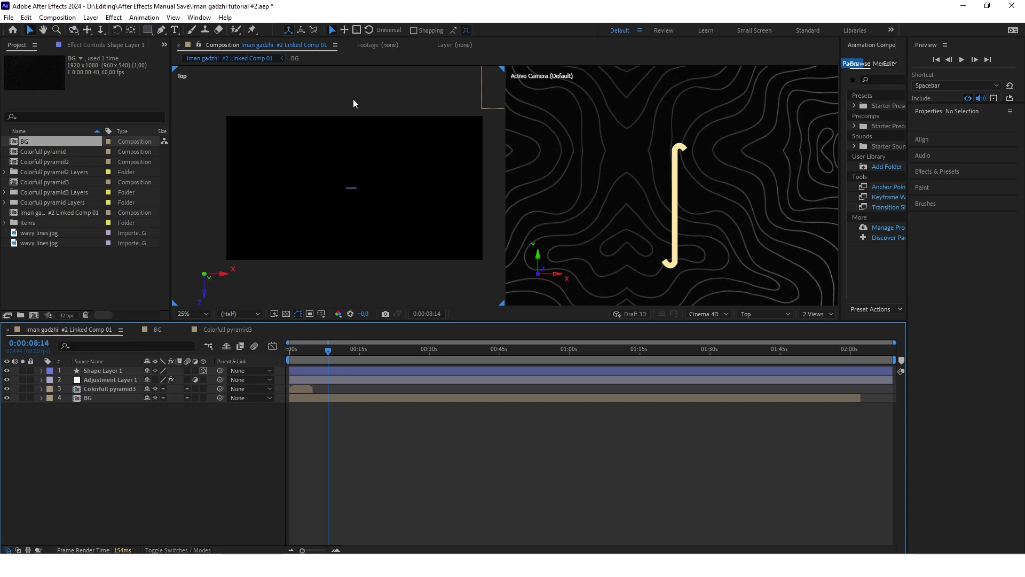
# Keep the 2 Views layout and set the left viewer to Top
pyautogui.click(832, 313)
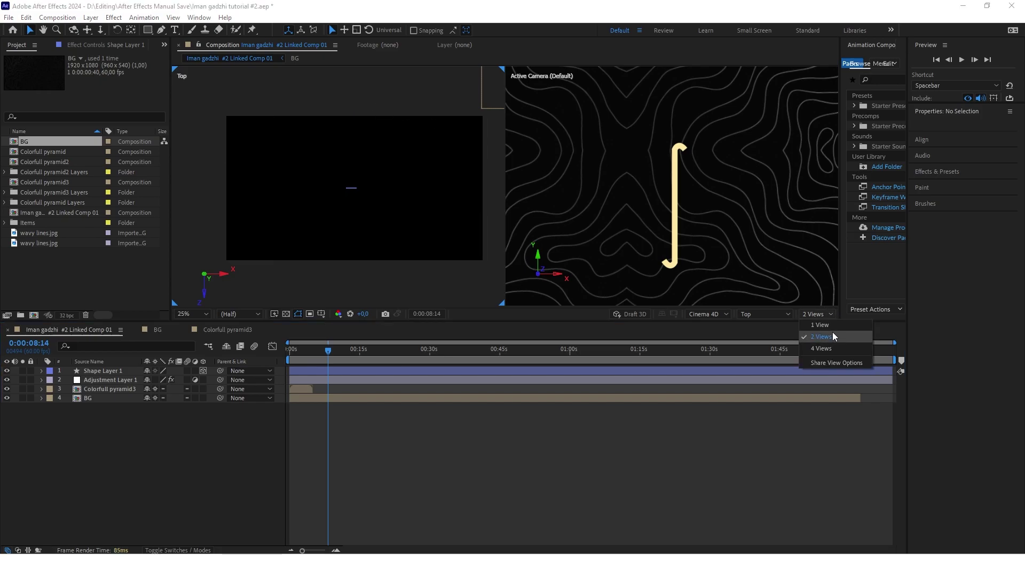
pyautogui.click(829, 335)
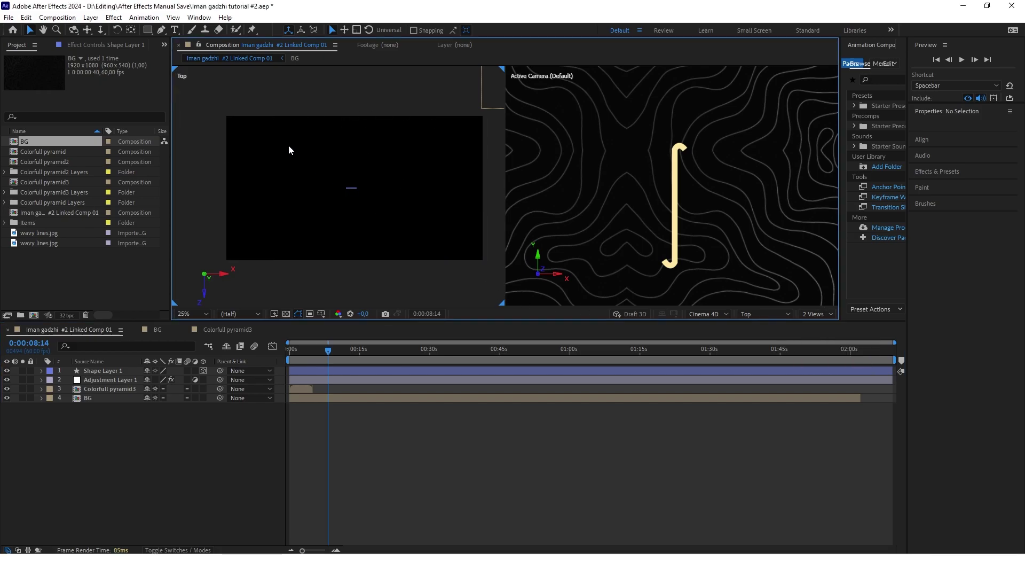
pyautogui.click(788, 315)
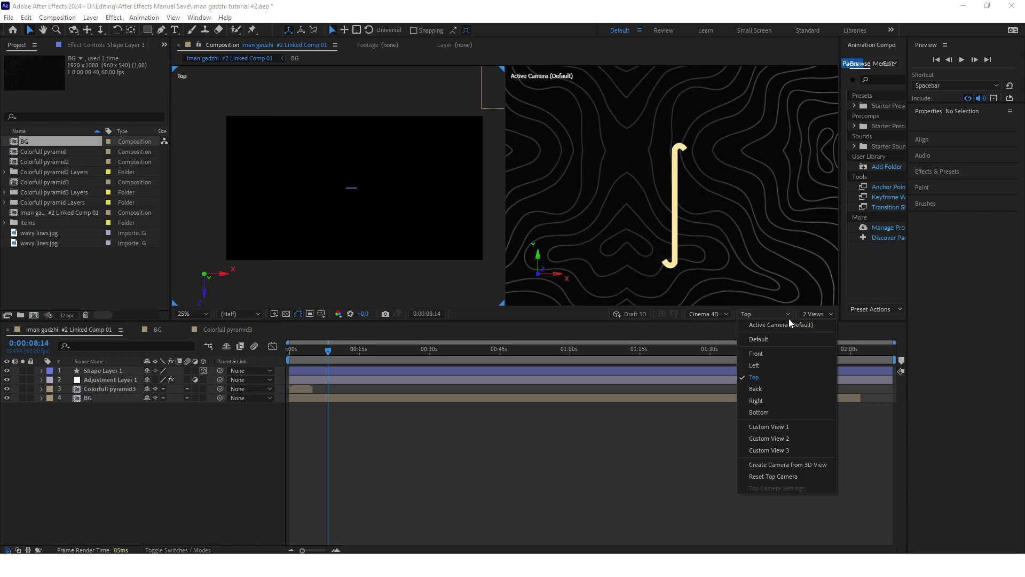
pyautogui.click(771, 365)
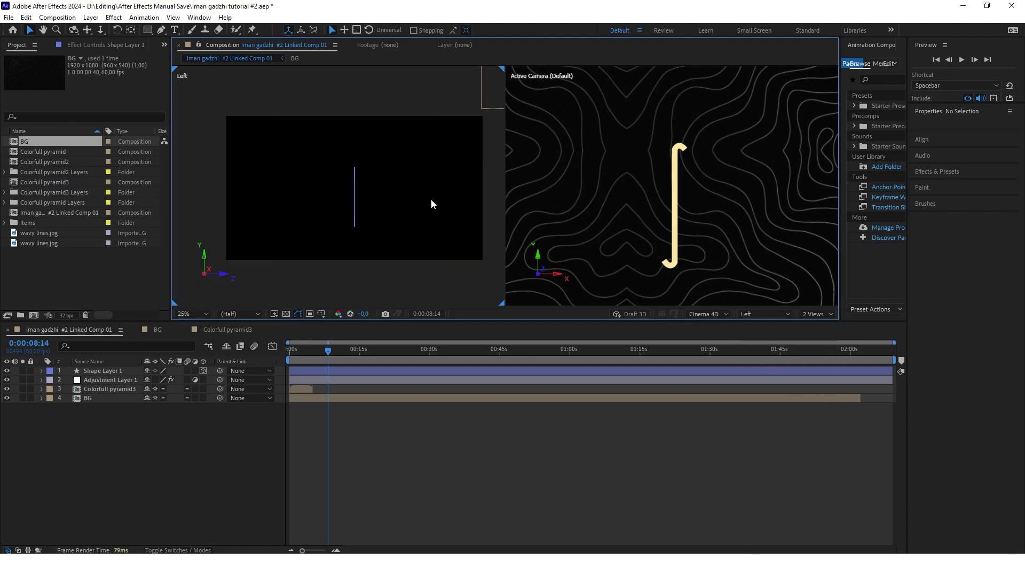
pyautogui.click(769, 314)
pyautogui.click(772, 376)
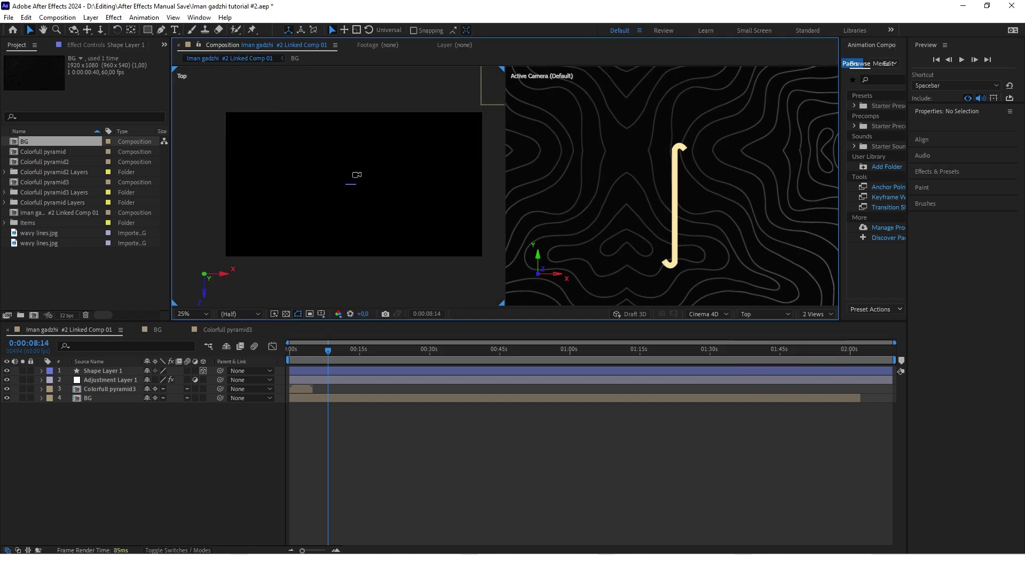
# Keep the Cinema 4D renderer and expand Shape Layer 1's properties
pyautogui.click(321, 485)
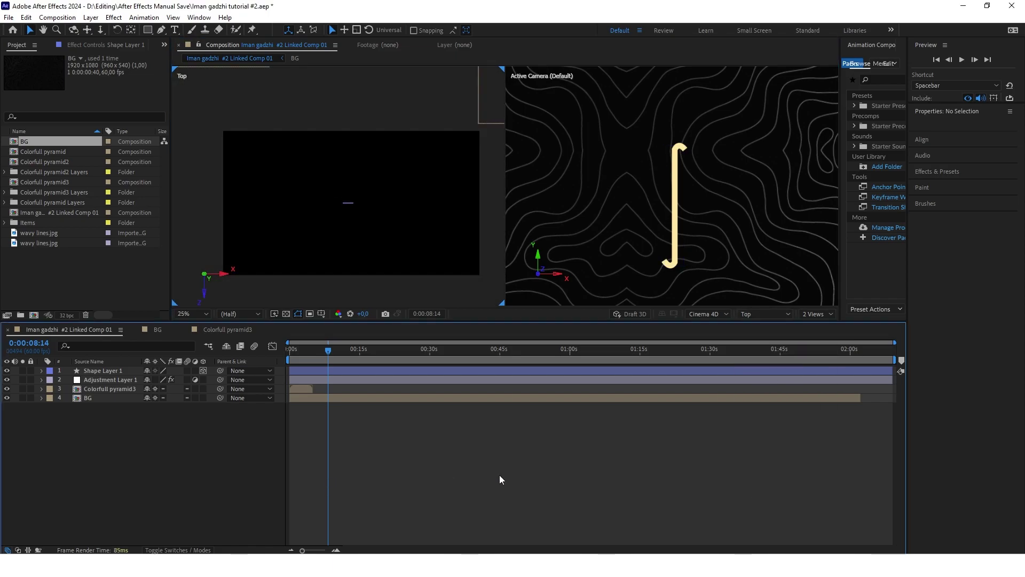
pyautogui.click(723, 315)
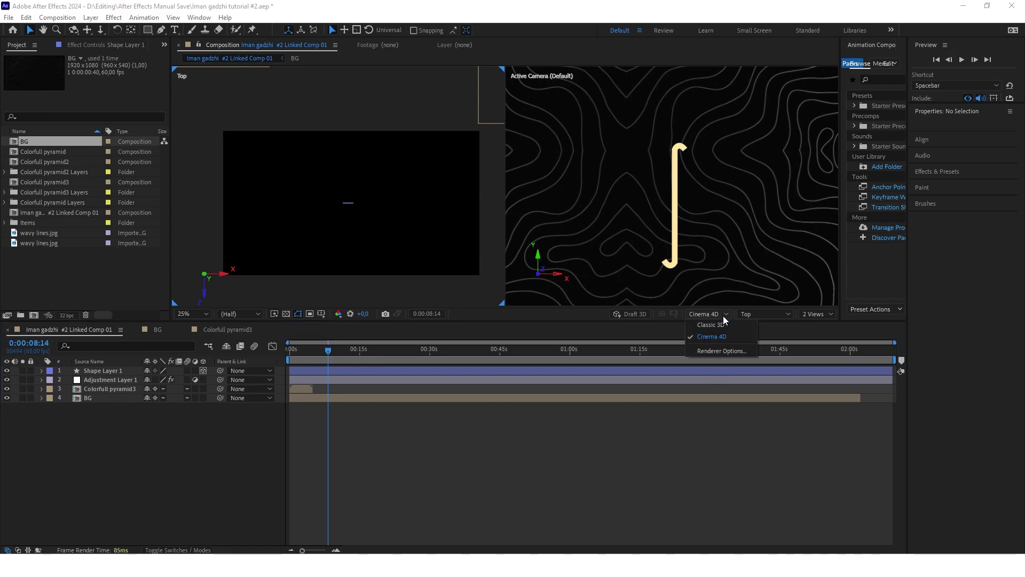
pyautogui.click(732, 338)
pyautogui.click(41, 370)
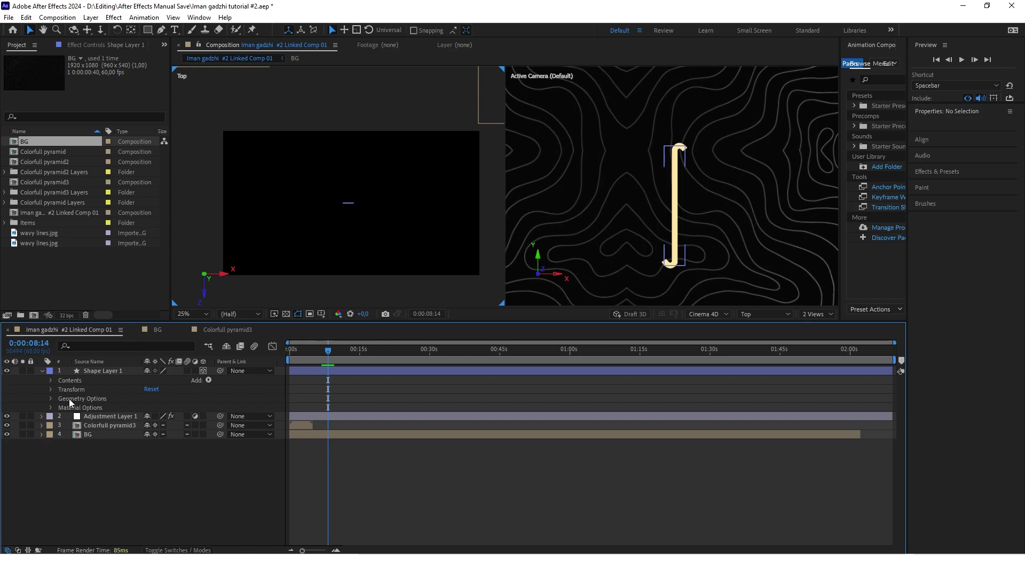
# Give the stroke extrusion depth and start keyframes on all Transform properties at 9:36
pyautogui.click(52, 398)
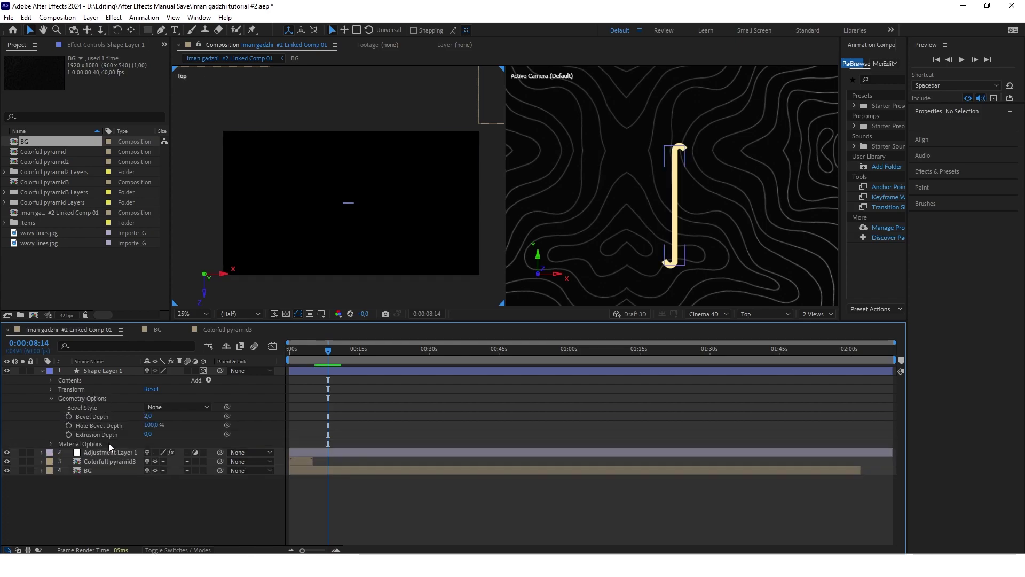
pyautogui.moveTo(146, 434); pyautogui.dragTo(155, 433)
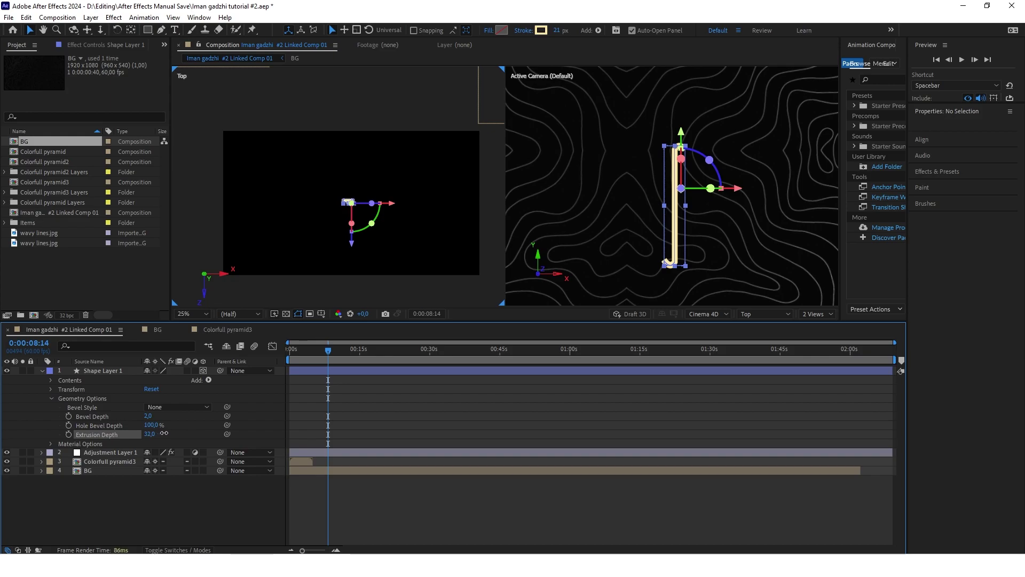
pyautogui.moveTo(328, 351)
pyautogui.mouseDown()
pyautogui.moveTo(343, 353)
pyautogui.moveTo(335, 351)
pyautogui.mouseUp()
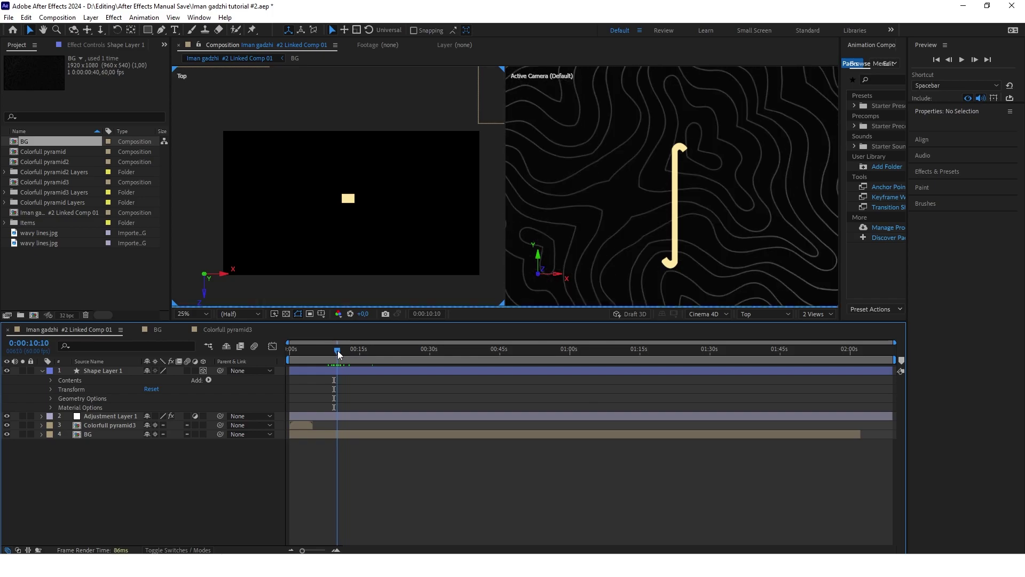
pyautogui.click(51, 389)
pyautogui.moveTo(68, 398); pyautogui.dragTo(69, 463)
# Add keyframes for every Transform property, Anchor Point through Opacity, at 10:02
pyautogui.press(';')
pyautogui.moveTo(537, 352); pyautogui.dragTo(600, 352)
pyautogui.click(15, 398)
pyautogui.click(15, 407)
pyautogui.click(15, 416)
pyautogui.click(15, 425)
pyautogui.click(15, 434)
pyautogui.click(15, 444)
pyautogui.click(15, 453)
pyautogui.click(14, 461)
pyautogui.click(7, 461)
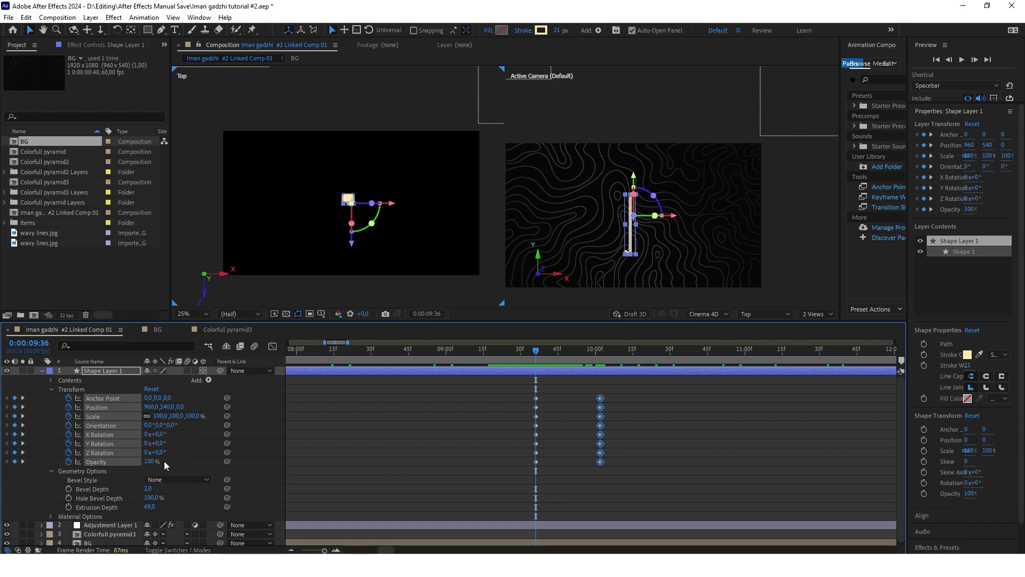
# Try and undo an X rotation, then shift the anchor point in depth toward 0,66,113
pyautogui.moveTo(161, 438); pyautogui.dragTo(149, 446)
pyautogui.hotkey('ctrl', 'z')
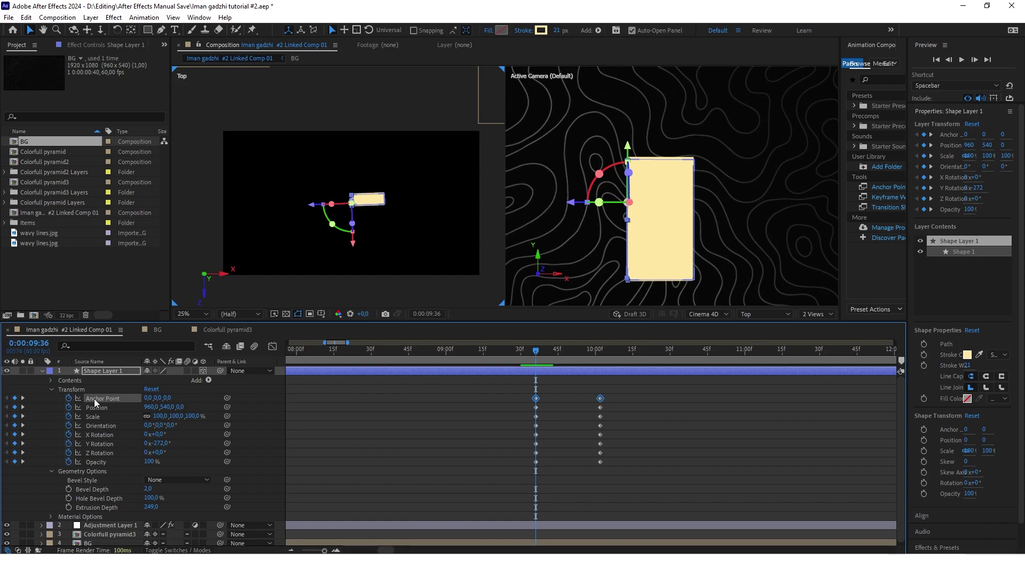
pyautogui.moveTo(167, 398); pyautogui.dragTo(182, 397)
pyautogui.moveTo(182, 397); pyautogui.dragTo(203, 397)
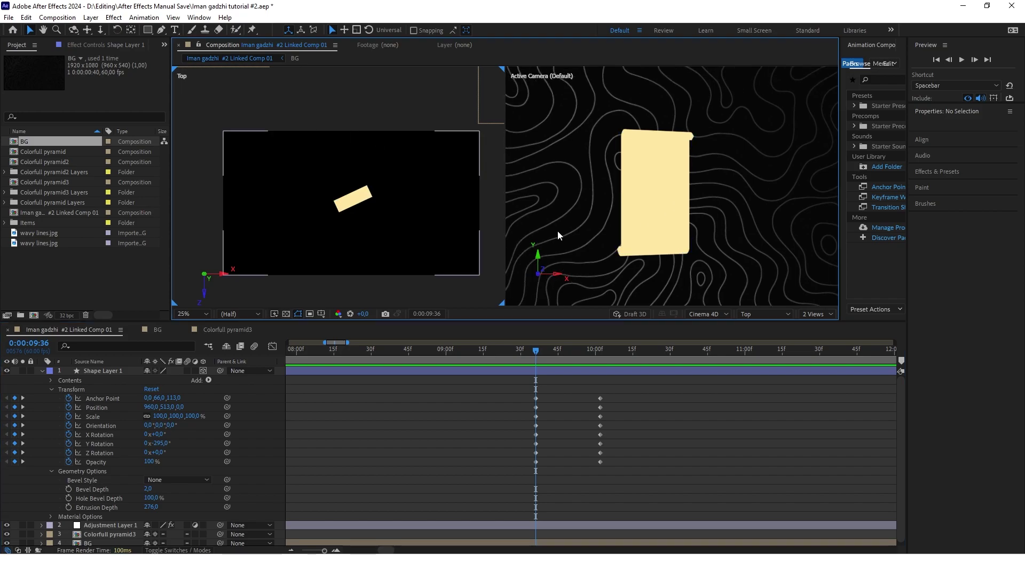
# Switch the left viewer to Left and turn the paper slightly further on Y
pyautogui.click(762, 314)
pyautogui.click(775, 366)
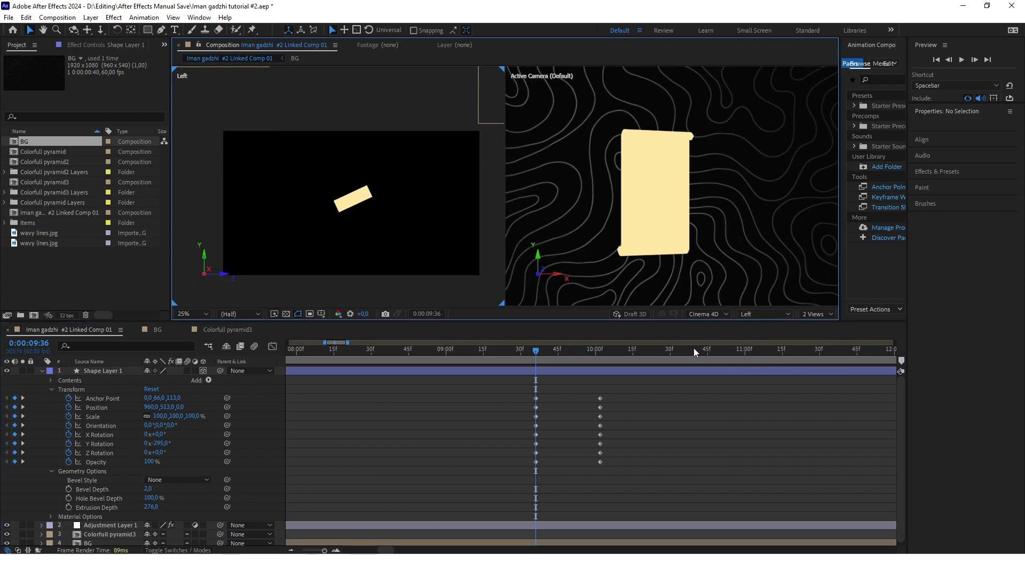
pyautogui.click(535, 407)
pyautogui.moveTo(166, 443); pyautogui.dragTo(177, 441)
# Add a new text layer reading SCRIPT
pyautogui.hotkey('ctrl', '`')
pyautogui.rightClick(99, 444)
pyautogui.moveTo(115, 316)
pyautogui.click(273, 332)
pyautogui.click(273, 335)
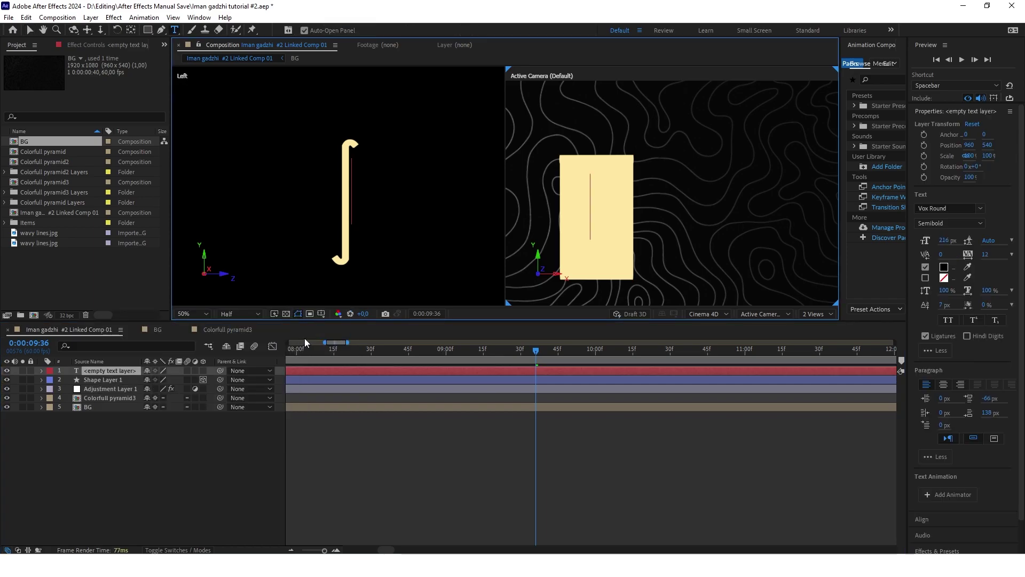
pyautogui.write('SCRIPT')
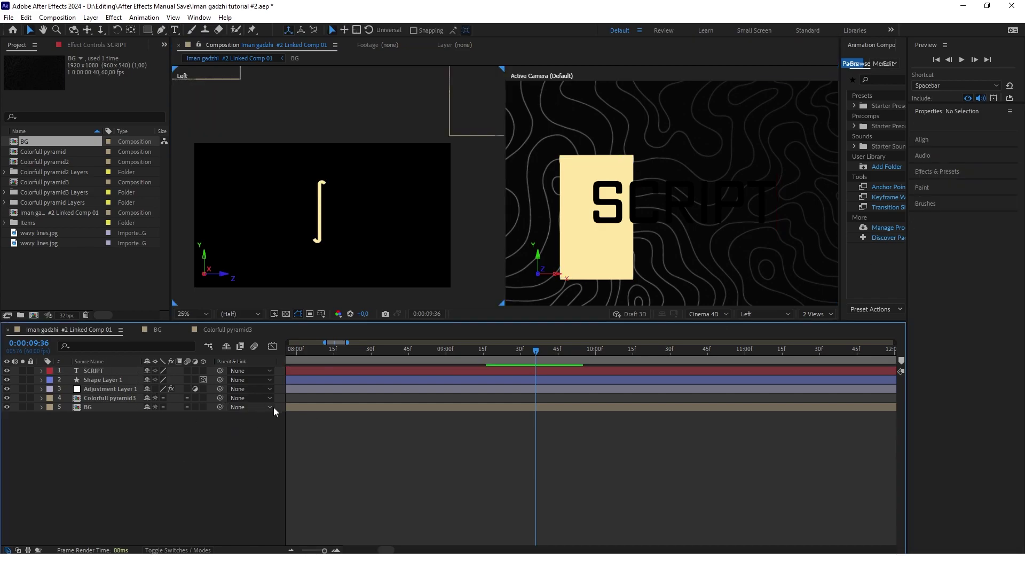
# Scale the SCRIPT text layer down to 33%
pyautogui.click(112, 370)
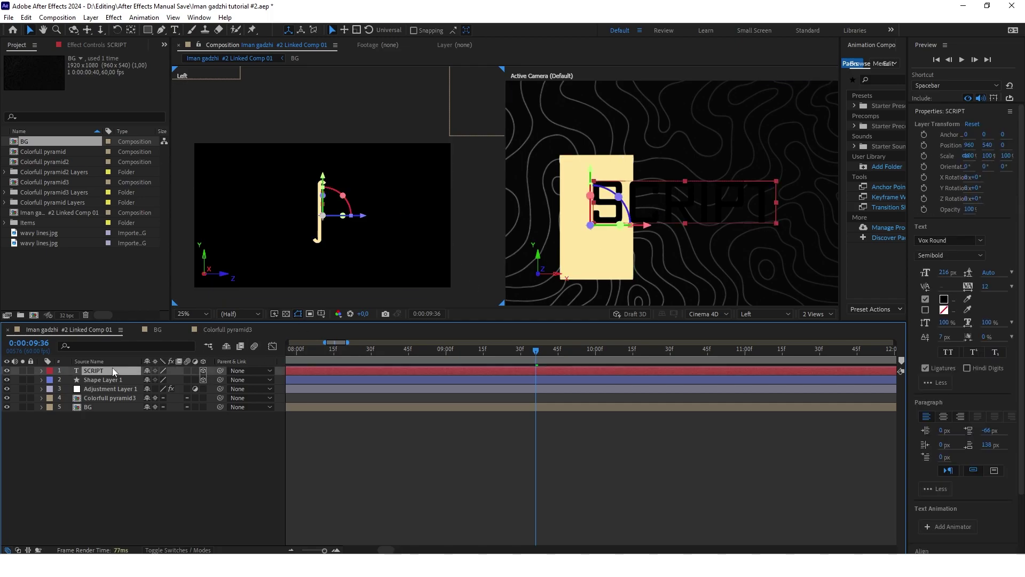
pyautogui.press('s')
pyautogui.moveTo(158, 380); pyautogui.dragTo(144, 381)
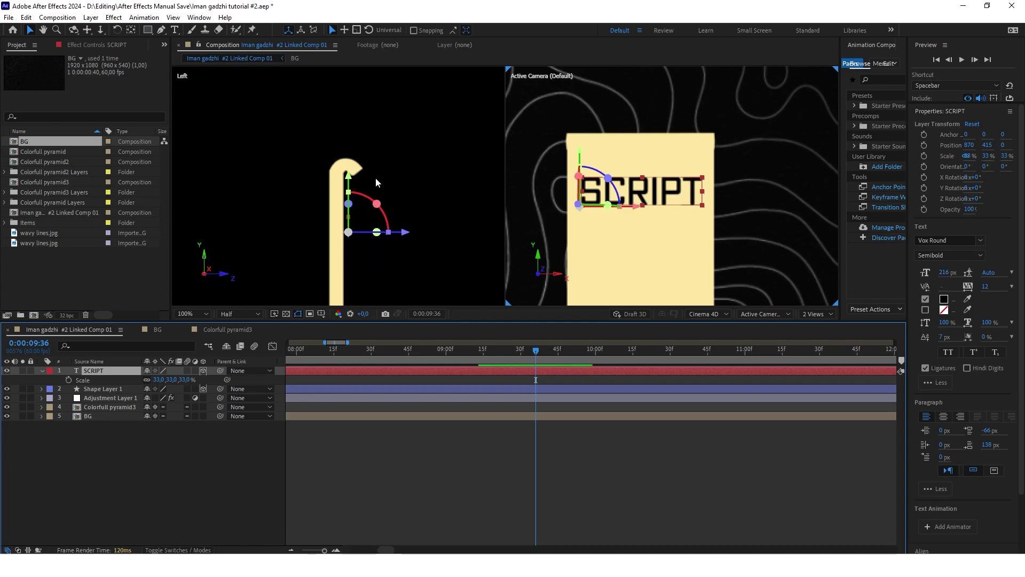
pyautogui.click(176, 467)
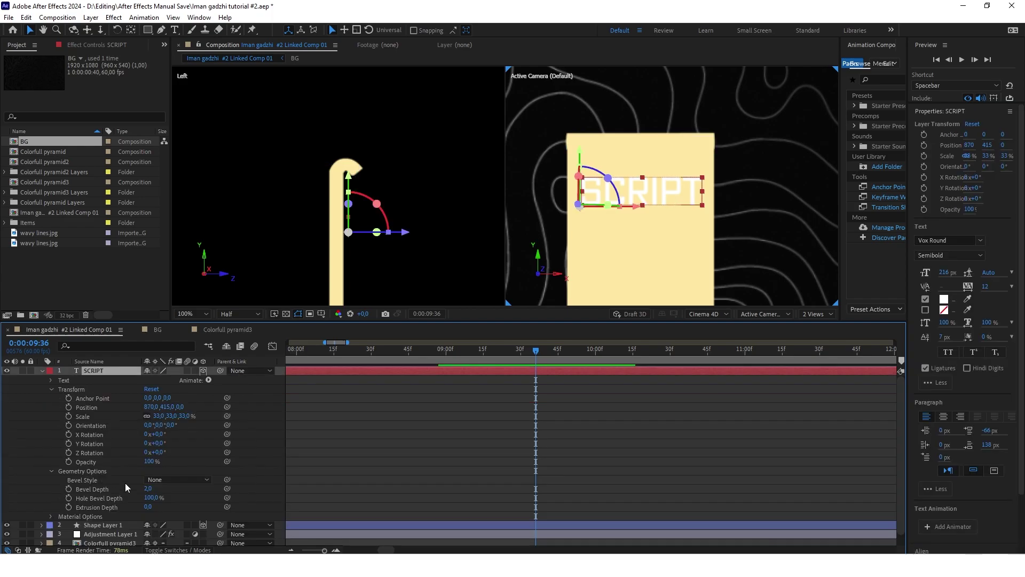
# Extrude the SCRIPT text 29 deep and nudge its position forward to 870,415,4
pyautogui.moveTo(150, 507); pyautogui.dragTo(164, 506)
pyautogui.click(418, 422)
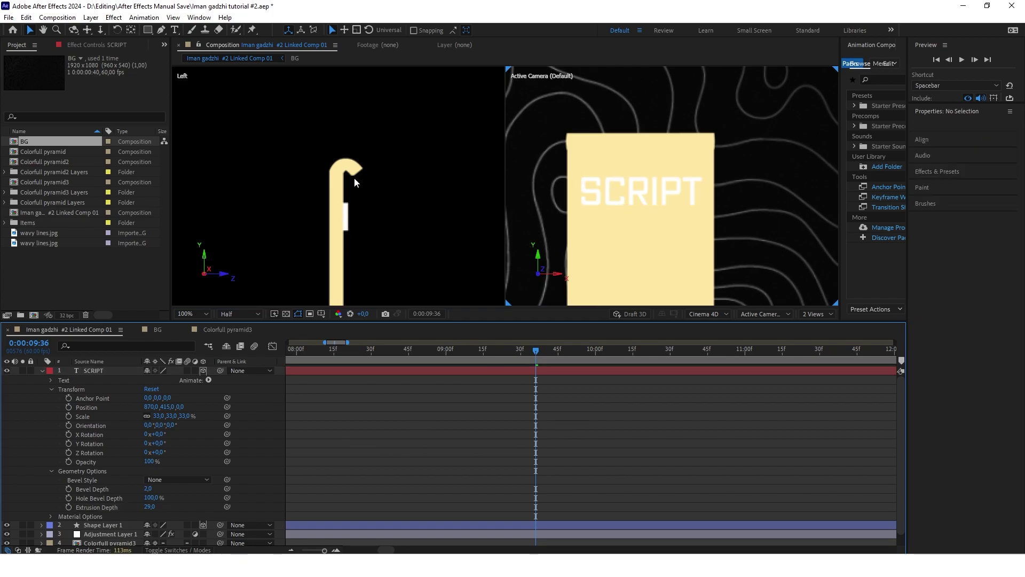
pyautogui.scroll(2, 328, 216)
pyautogui.scroll(-1, 368, 247)
pyautogui.scroll(1, 357, 261)
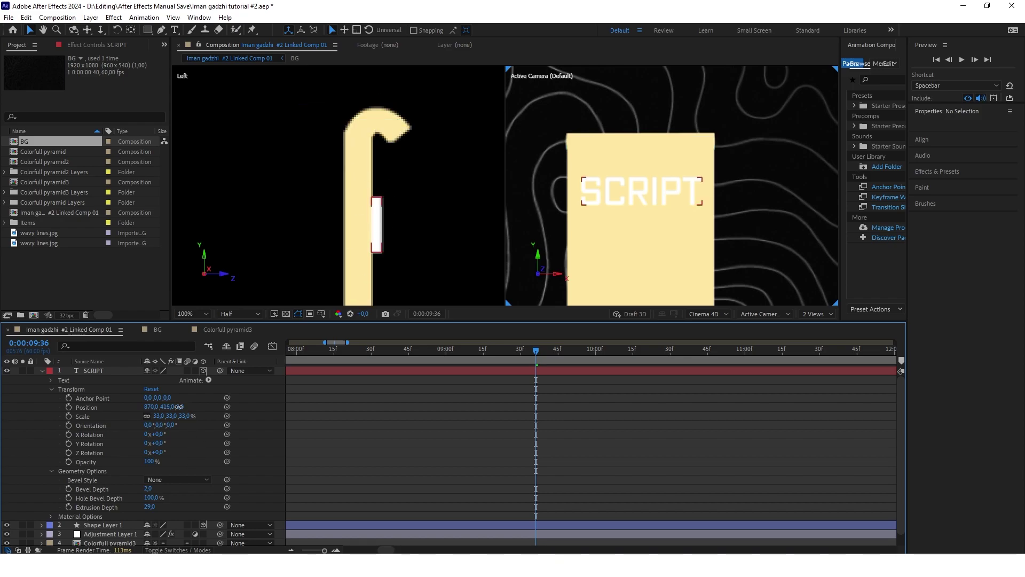
pyautogui.click(178, 406)
pyautogui.moveTo(178, 406); pyautogui.dragTo(179, 406)
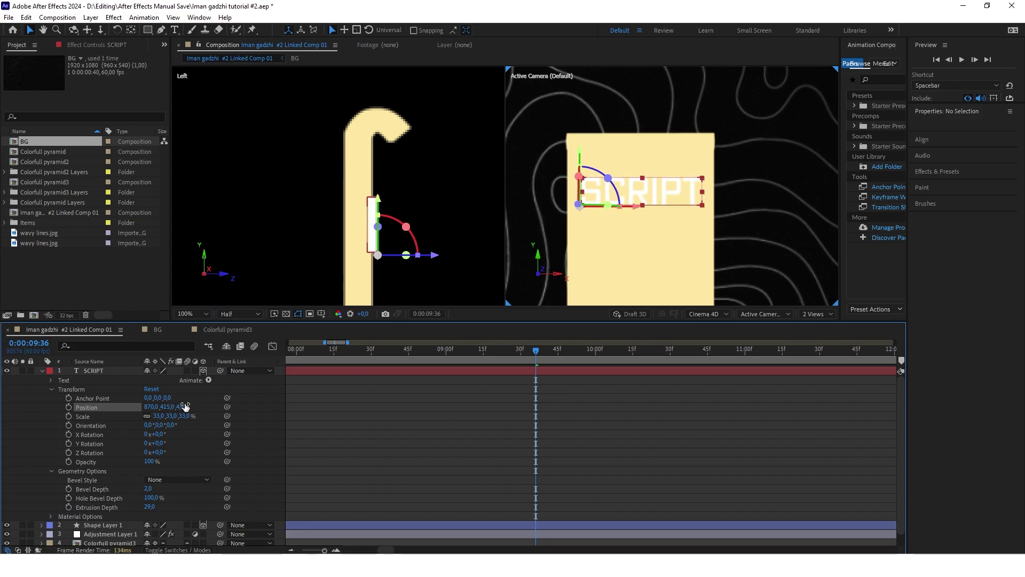
pyautogui.click(381, 406)
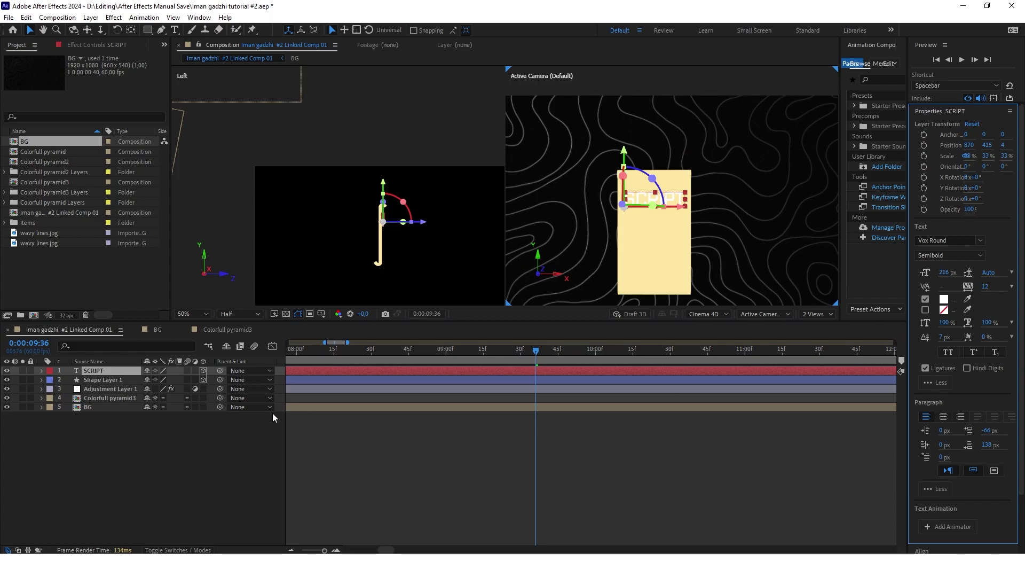
# Make the SCRIPT text dark and draw a rectangle bar below it on the card
pyautogui.click(944, 300)
pyautogui.moveTo(477, 344); pyautogui.dragTo(423, 414)
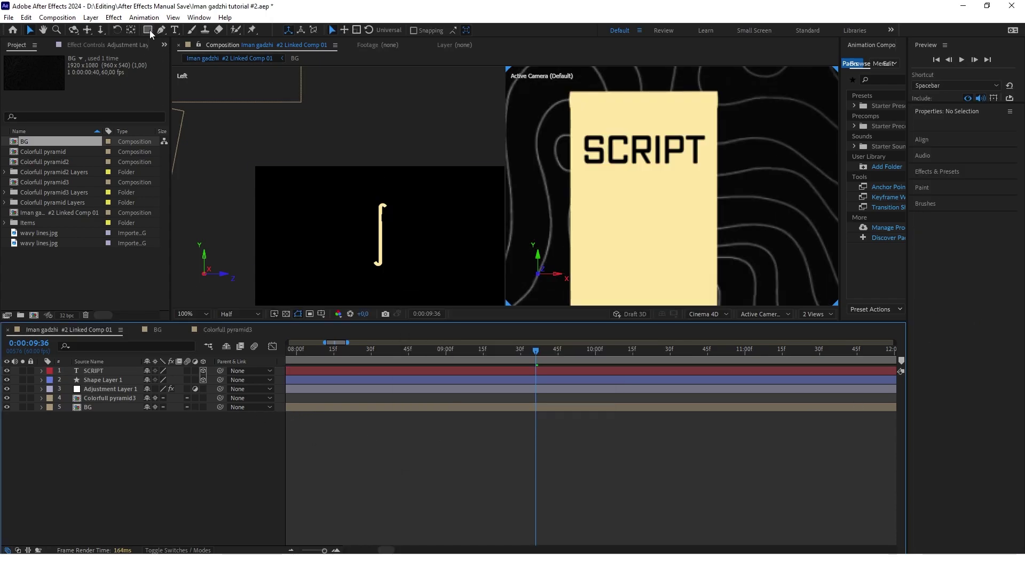
pyautogui.click(149, 30)
pyautogui.moveTo(586, 198)
pyautogui.mouseDown()
pyautogui.moveTo(623, 213)
pyautogui.moveTo(704, 209)
pyautogui.mouseUp()
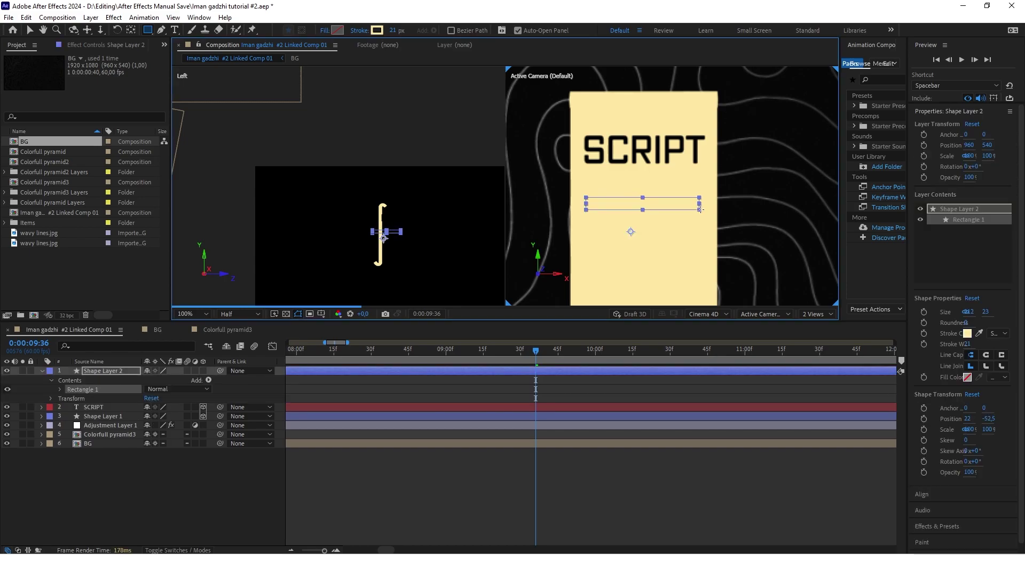
# Give the bar no stroke and a white FFFFFF fill
pyautogui.click(359, 30)
pyautogui.click(458, 253)
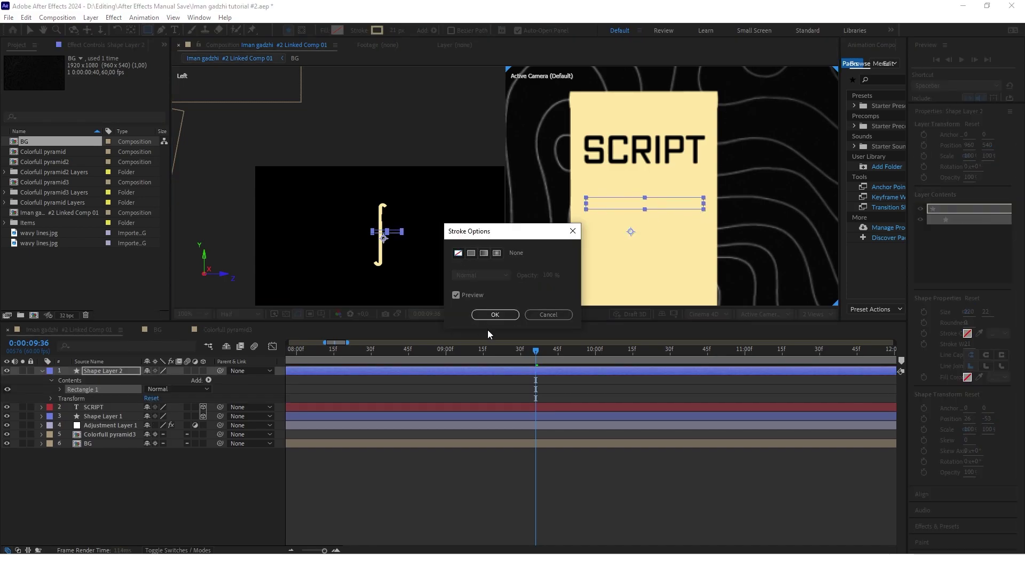
pyautogui.click(495, 314)
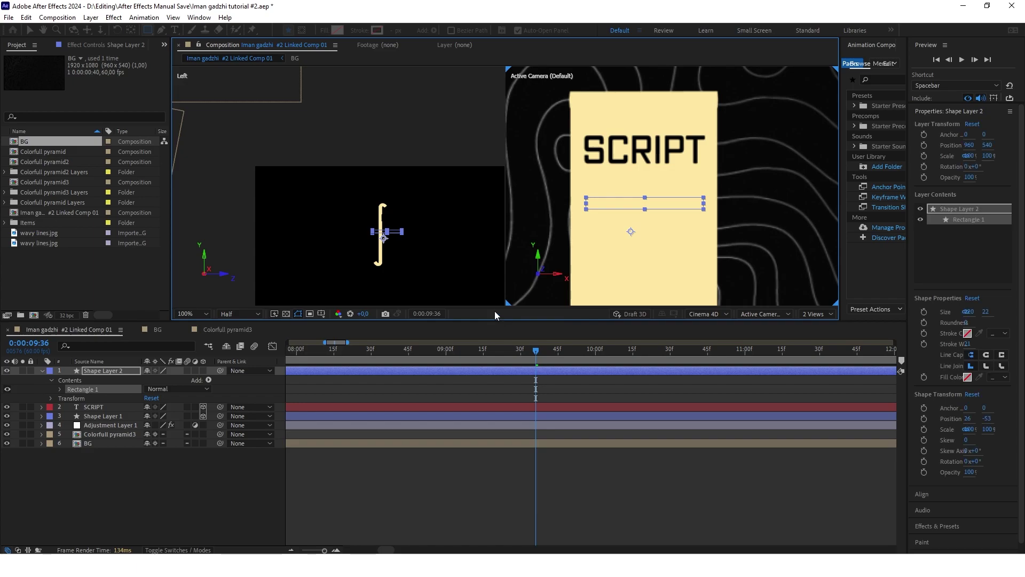
pyautogui.click(337, 30)
pyautogui.write('FFFFFF')
pyautogui.click(652, 320)
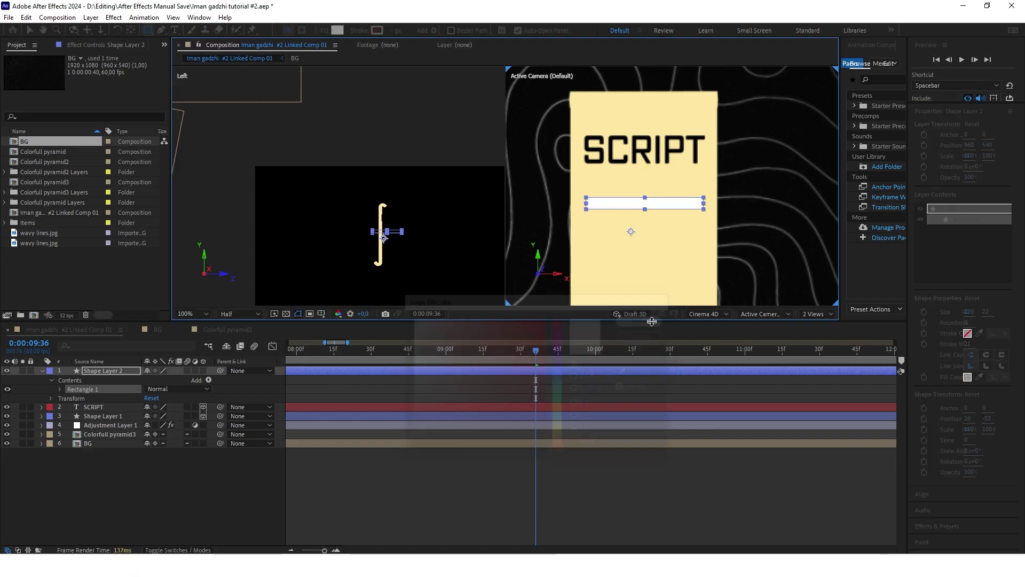
# Make the bar 3D with an extrusion depth, nudge its Position Z forward, and duplicate it
pyautogui.click(203, 371)
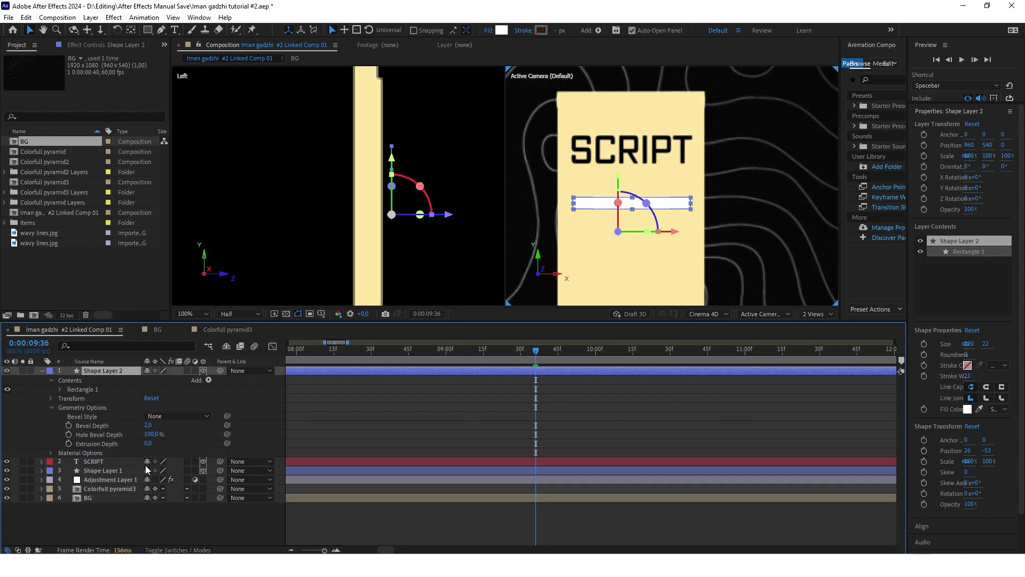
pyautogui.moveTo(150, 445); pyautogui.dragTo(153, 442)
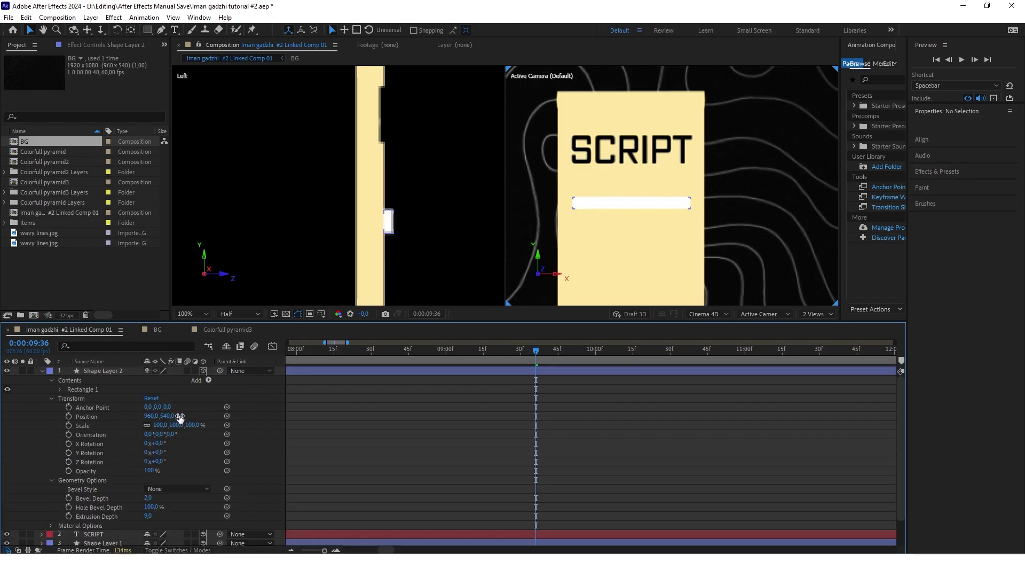
pyautogui.click(180, 416)
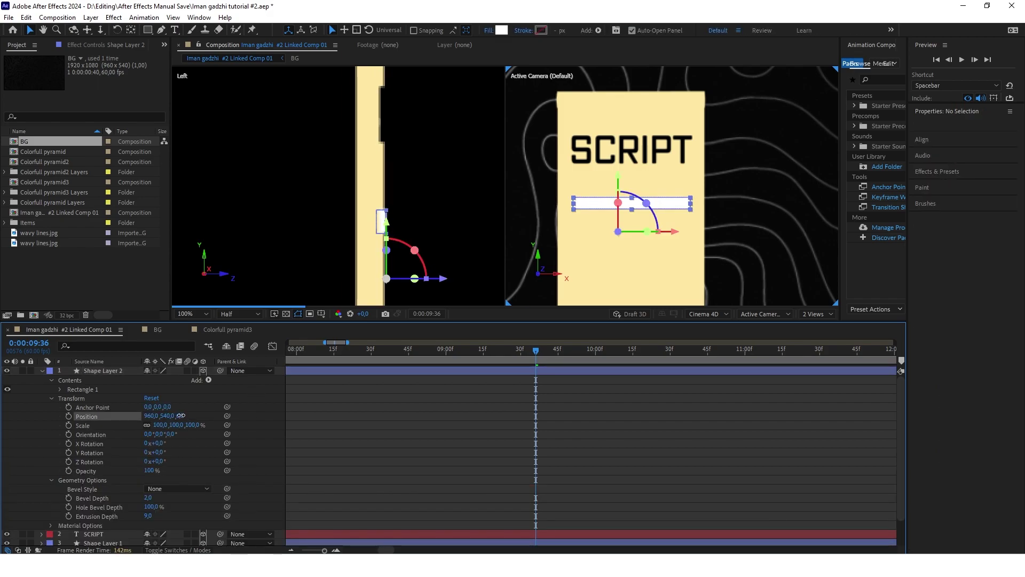
pyautogui.moveTo(181, 416); pyautogui.dragTo(182, 416)
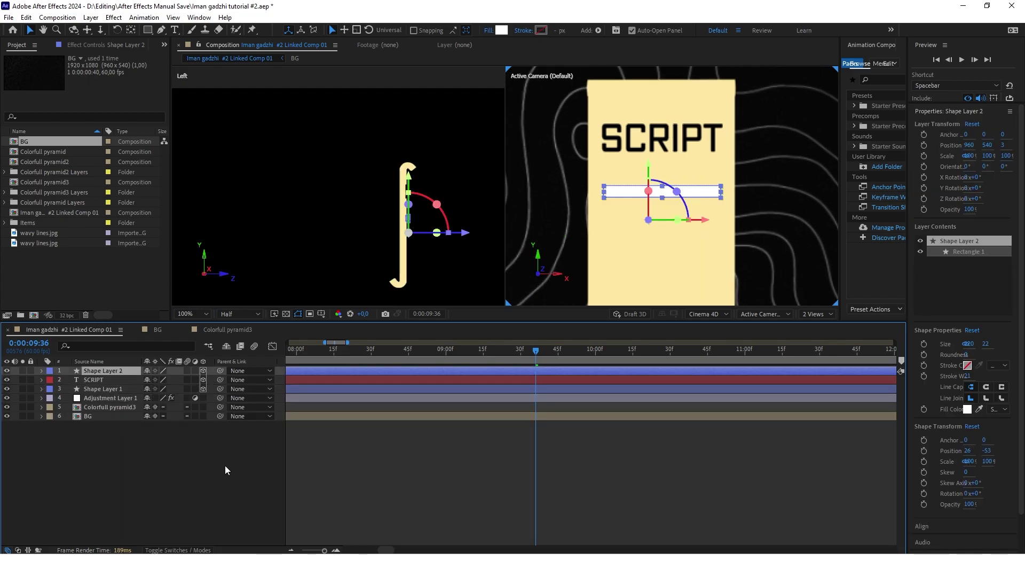
pyautogui.hotkey('ctrl', 'd')
pyautogui.hotkey('ctrl', 'd')
pyautogui.hotkey('ctrl', 'd')
pyautogui.click(42, 388)
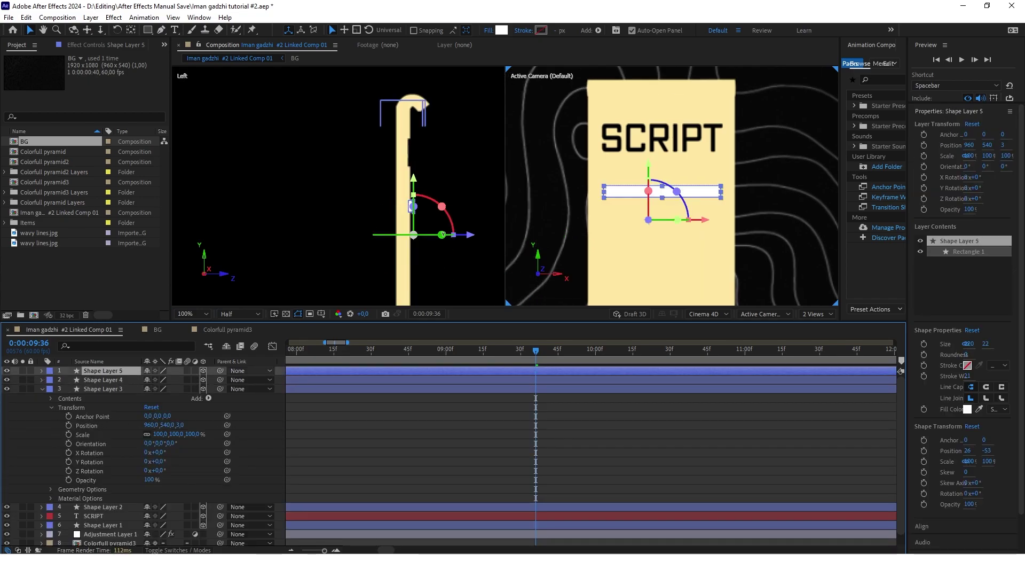
# Drag the bars of Shape Layers 5, 4 and 3 down the card, with Shape Layer 3 lowest at Y 688
pyautogui.scroll(1, 420, 218)
pyautogui.scroll(-2, 400, 159)
pyautogui.moveTo(382, 147); pyautogui.dragTo(383, 173)
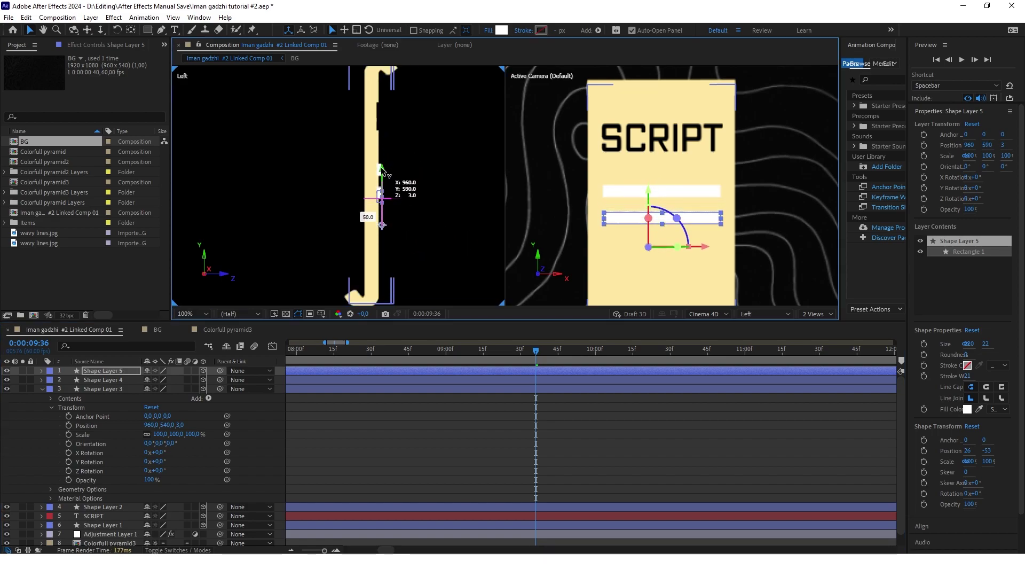
pyautogui.scroll(1, 385, 200)
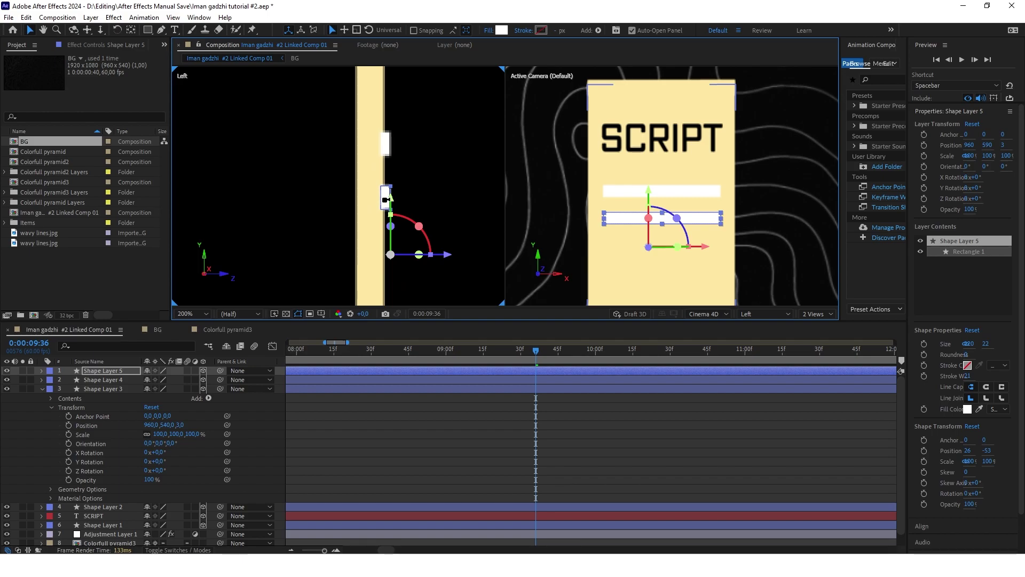
pyautogui.click(92, 380)
pyautogui.moveTo(382, 170); pyautogui.dragTo(388, 256)
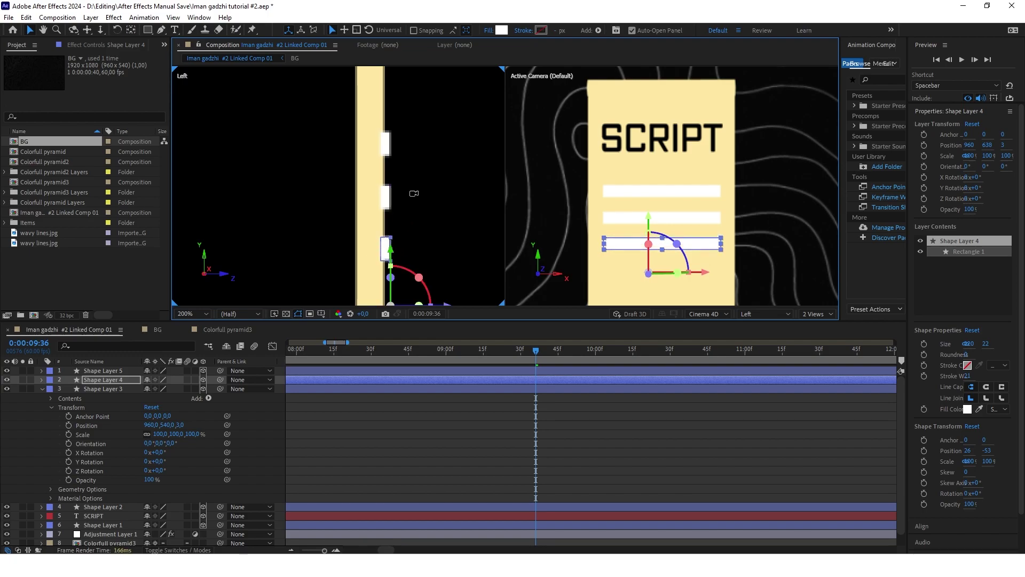
pyautogui.scroll(-2, 414, 194)
pyautogui.click(100, 370)
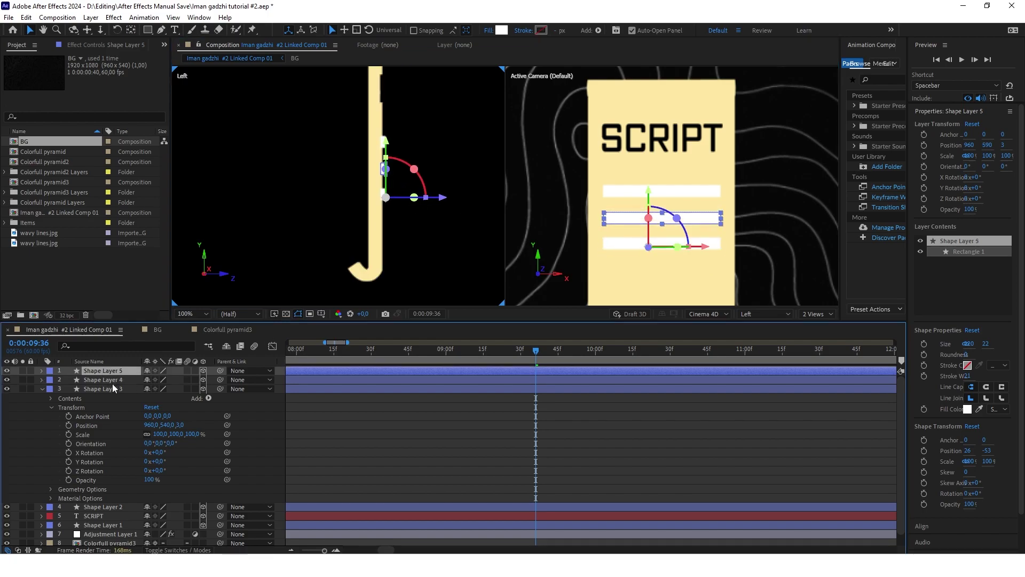
pyautogui.click(114, 386)
pyautogui.moveTo(385, 118); pyautogui.dragTo(385, 194)
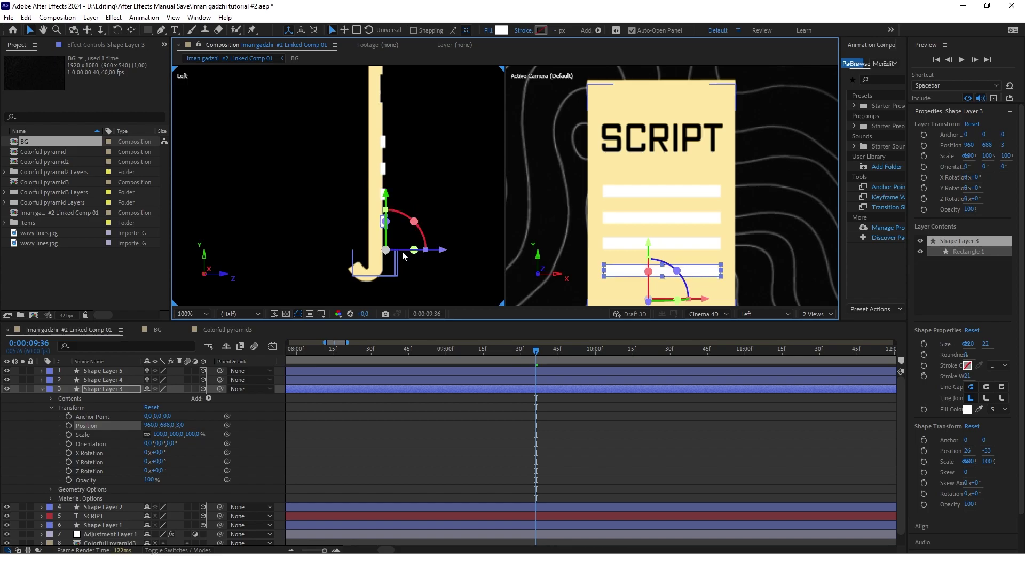
pyautogui.click(402, 408)
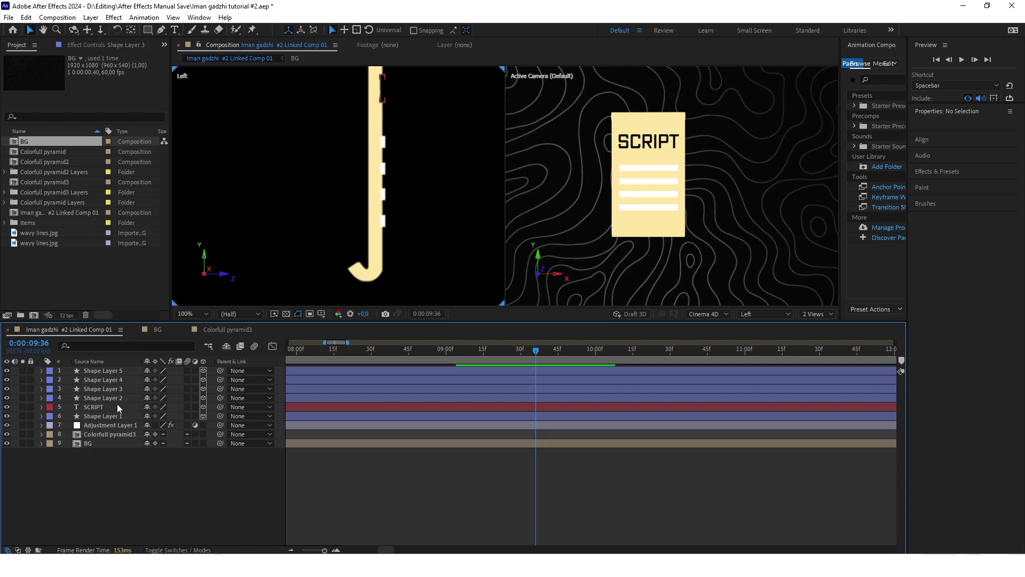
# Parent the SCRIPT text and Shape Layers 2–5 to Shape Layer 1
pyautogui.click(101, 407)
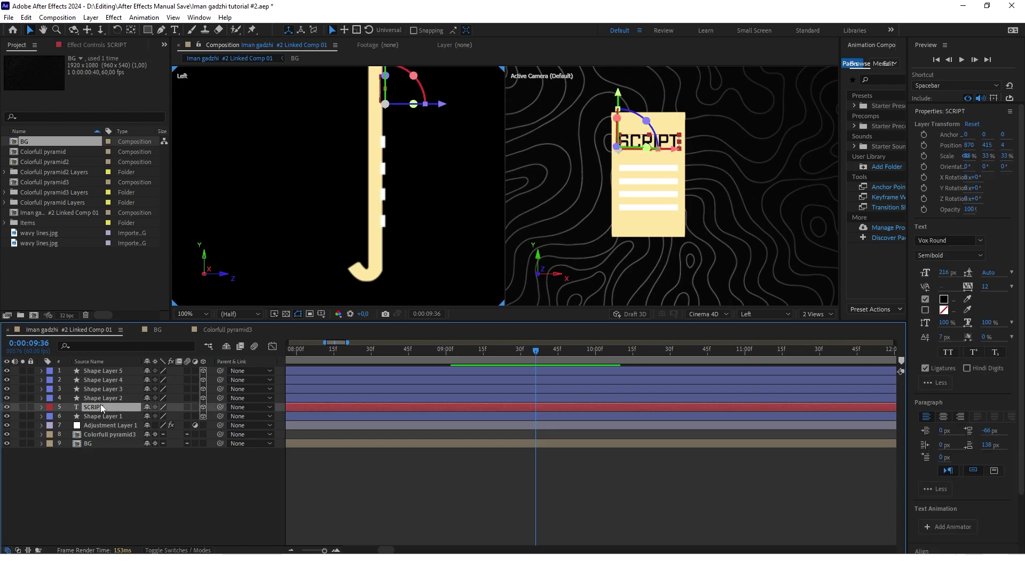
pyautogui.keyDown('shift'); pyautogui.click(109, 370); pyautogui.keyUp('shift')
pyautogui.moveTo(219, 369); pyautogui.dragTo(113, 415)
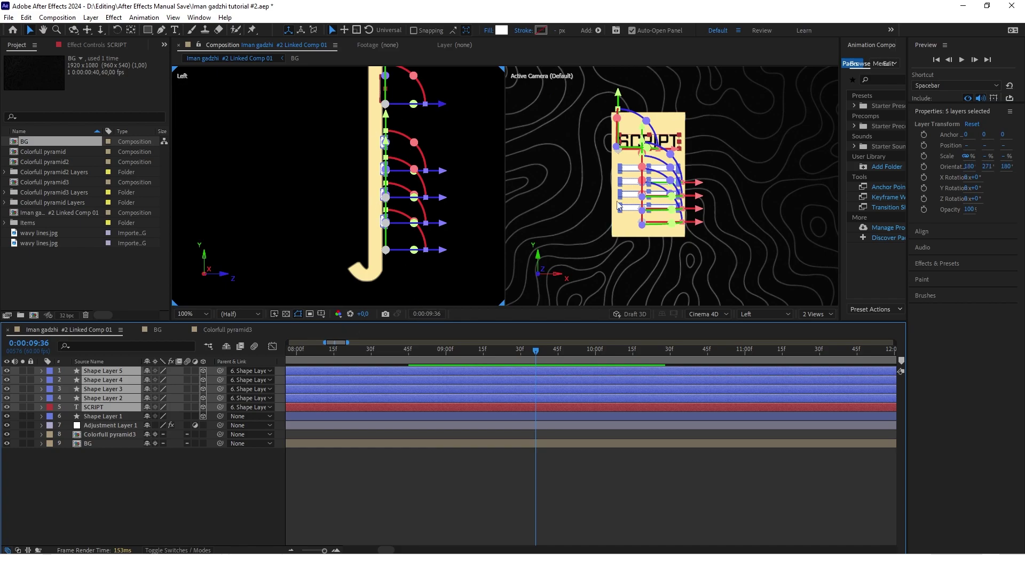
pyautogui.click(152, 518)
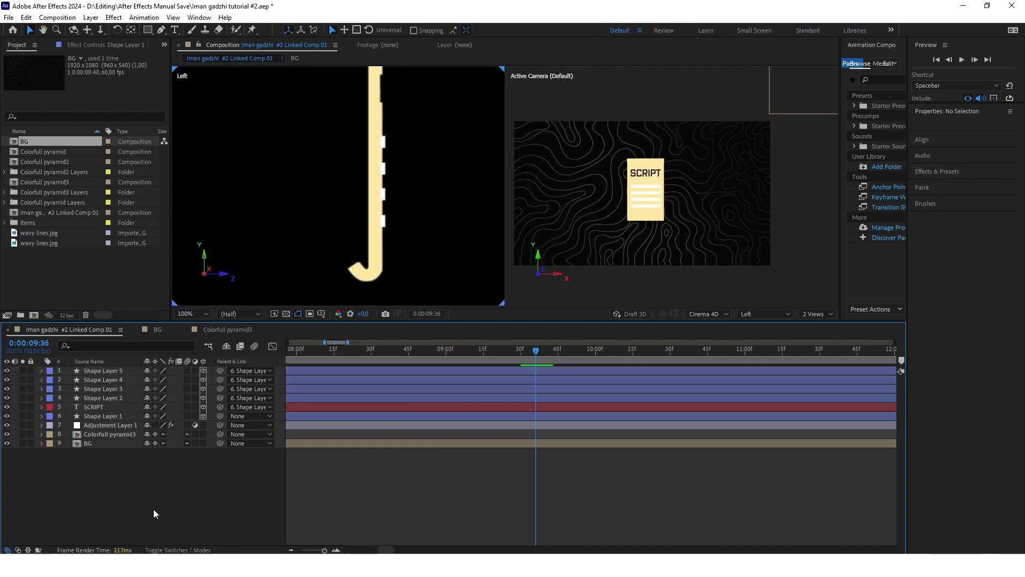
# Move Shape Layer 1's start position below the frame and shift its end position to 818
pyautogui.click(107, 416)
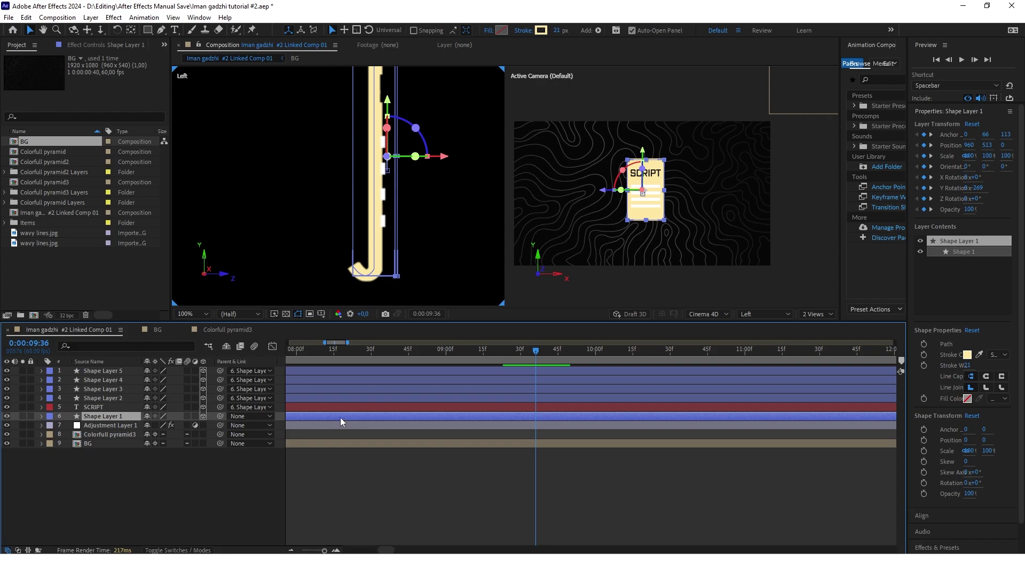
pyautogui.press('u')
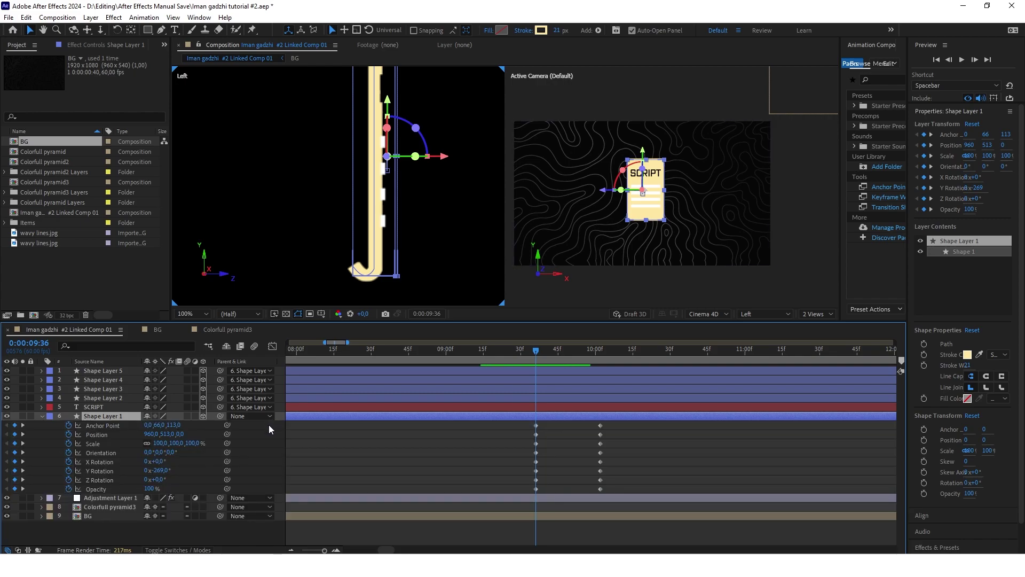
pyautogui.moveTo(562, 350); pyautogui.dragTo(539, 350)
pyautogui.moveTo(653, 194); pyautogui.dragTo(617, 234)
pyautogui.moveTo(536, 351); pyautogui.dragTo(600, 358)
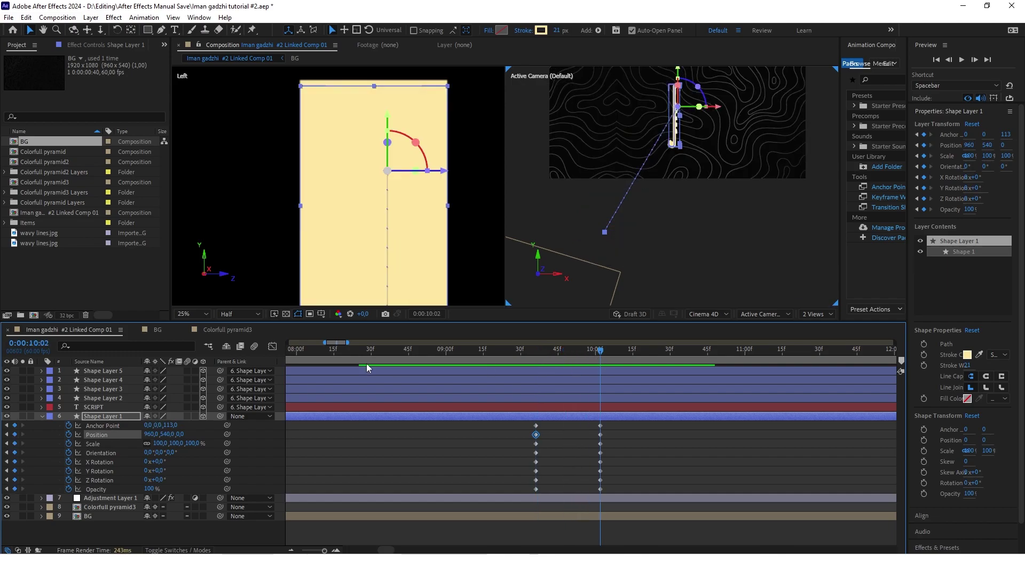
pyautogui.moveTo(152, 434); pyautogui.dragTo(106, 453)
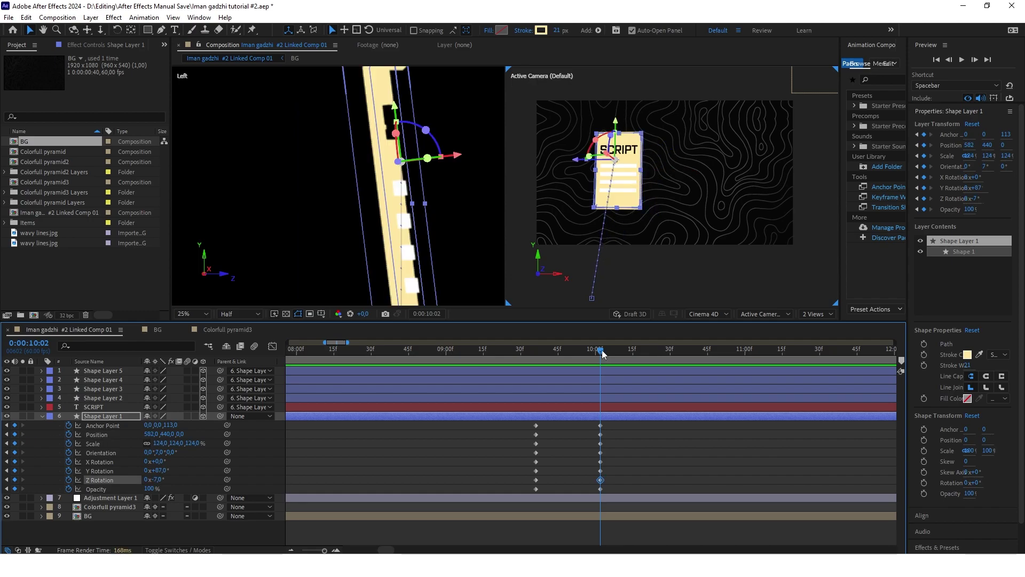
# Preview the scroll rising in and push Shape Layer 1's second keyframe column later
pyautogui.moveTo(602, 354); pyautogui.dragTo(526, 363)
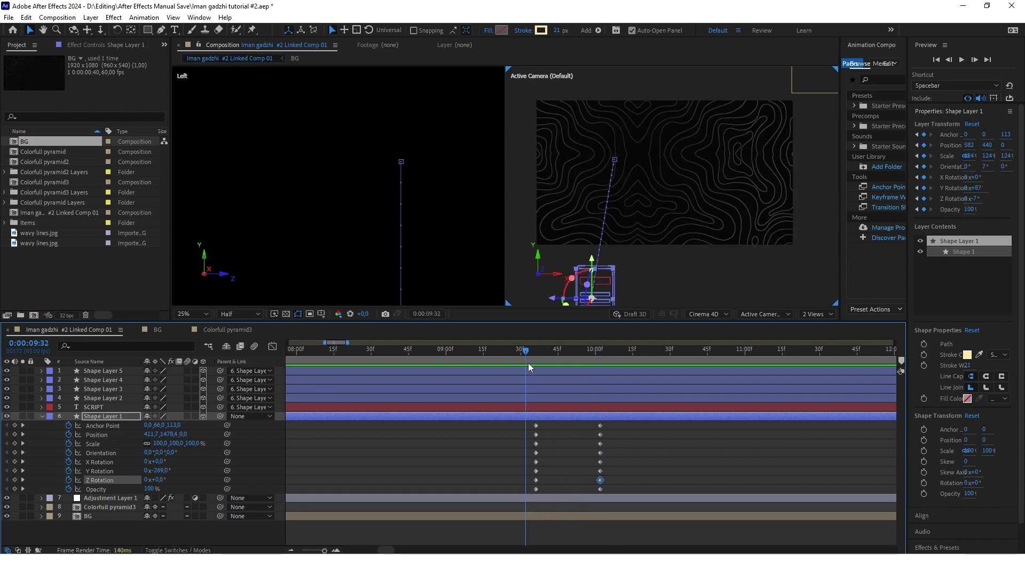
pyautogui.press('space')
pyautogui.moveTo(674, 361); pyautogui.dragTo(522, 361)
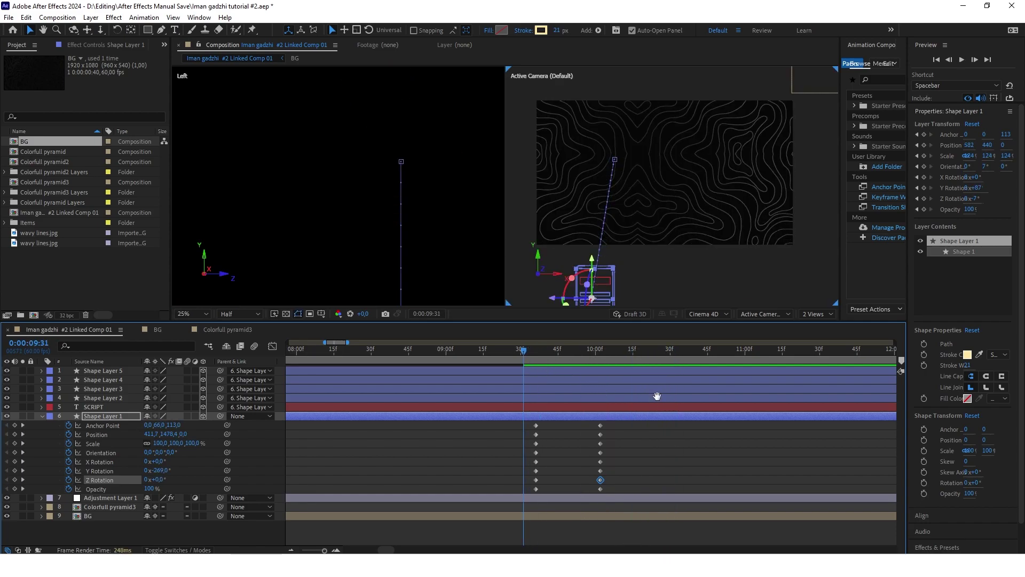
pyautogui.press('space')
pyautogui.press('space')
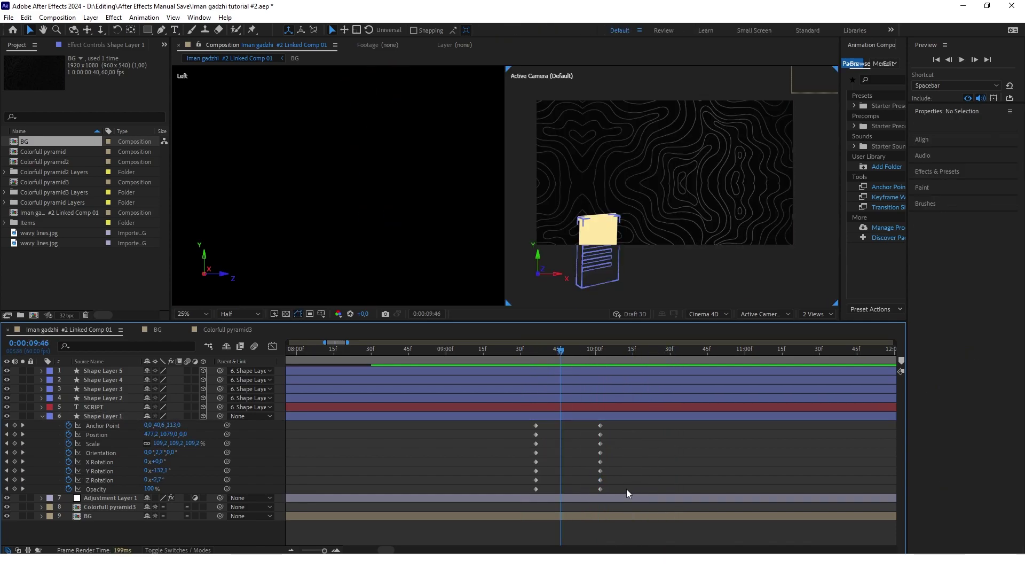
pyautogui.moveTo(627, 489); pyautogui.dragTo(670, 435)
pyautogui.press('F9')
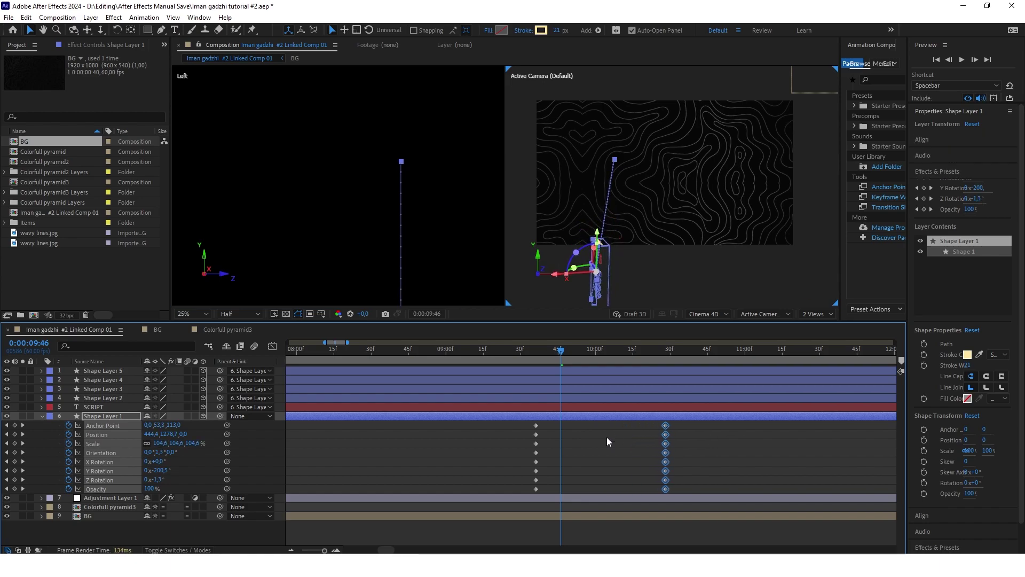
pyautogui.click(607, 437)
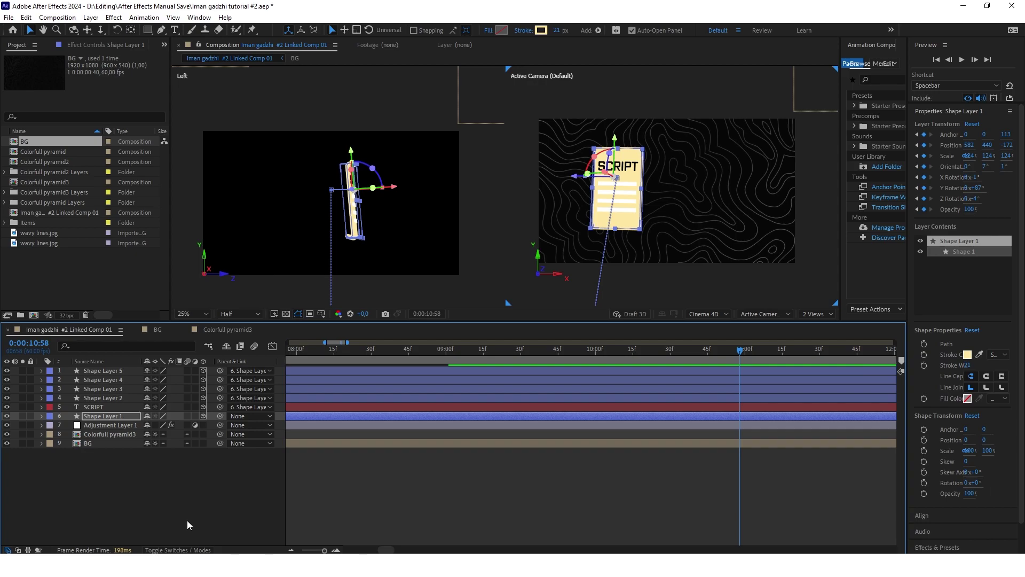
# Switch the Left view to Top and add a new spot light layer
pyautogui.click(282, 111)
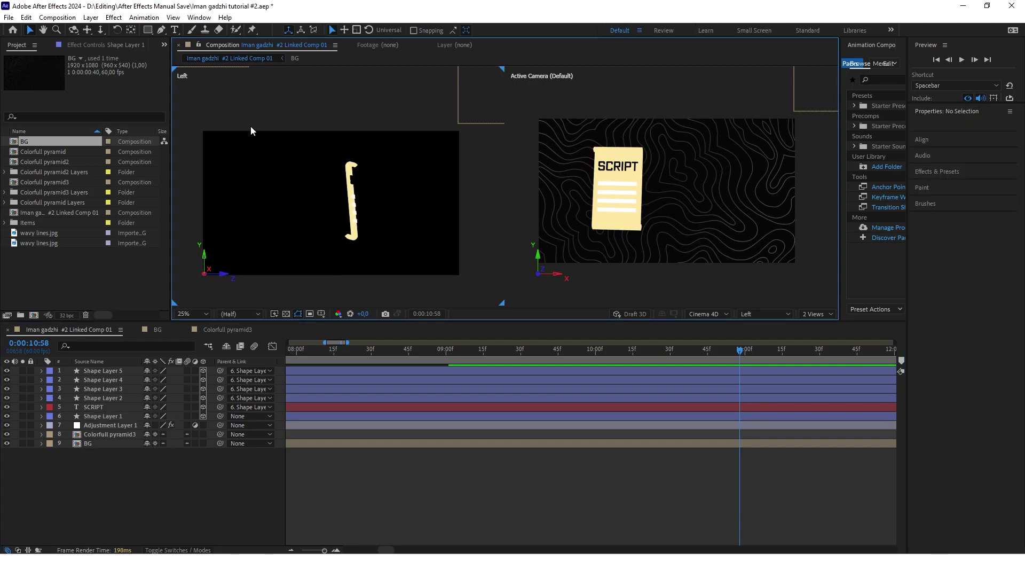
pyautogui.click(783, 314)
pyautogui.click(764, 377)
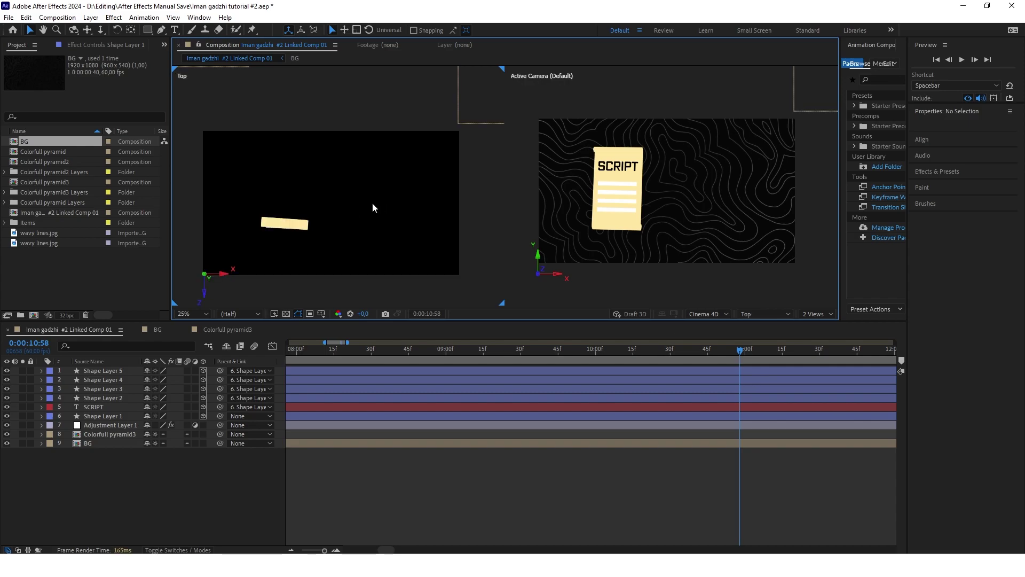
pyautogui.scroll(-2, 372, 203)
pyautogui.rightClick(124, 339)
pyautogui.moveTo(241, 342)
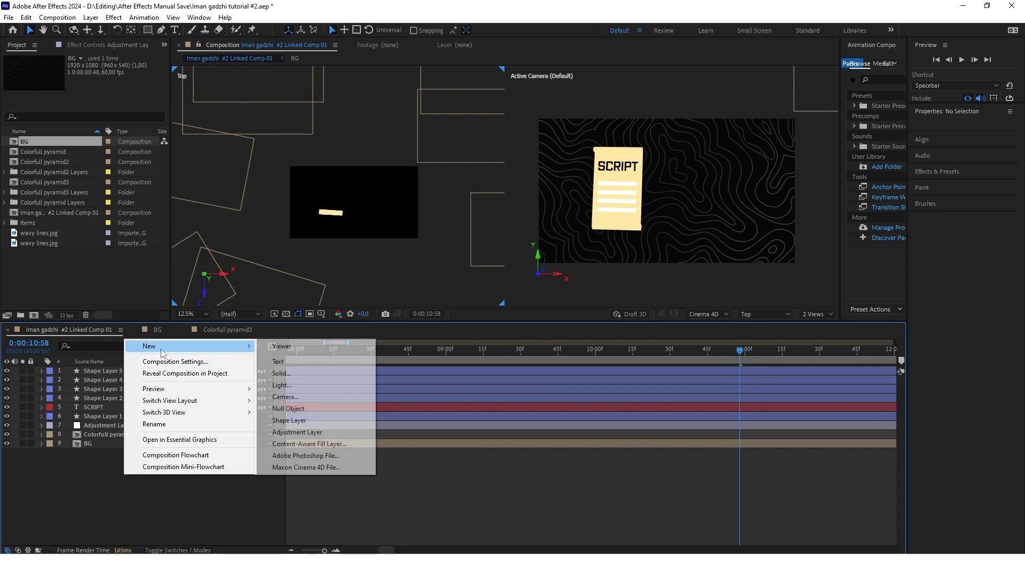
pyautogui.click(320, 394)
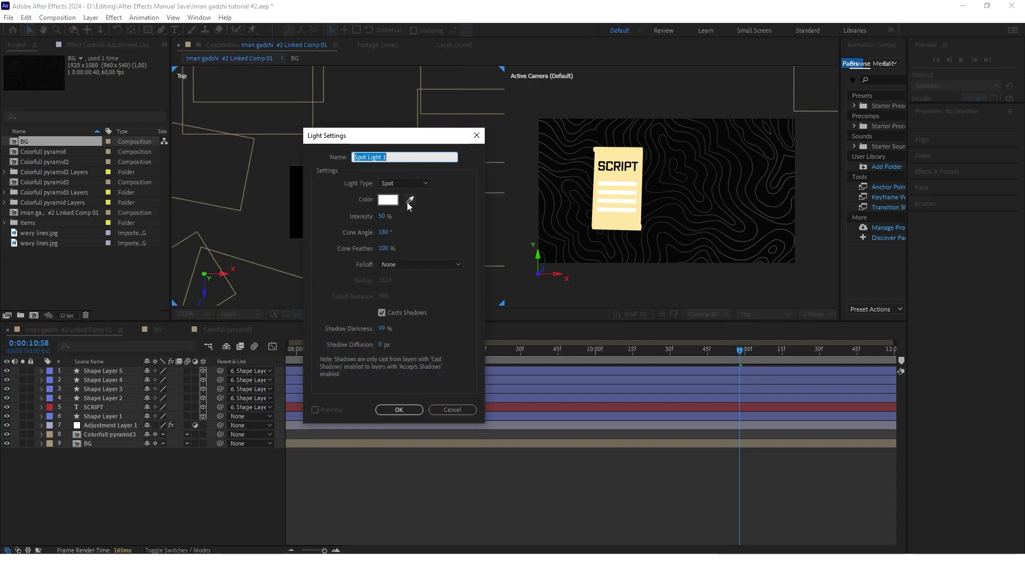
pyautogui.click(400, 410)
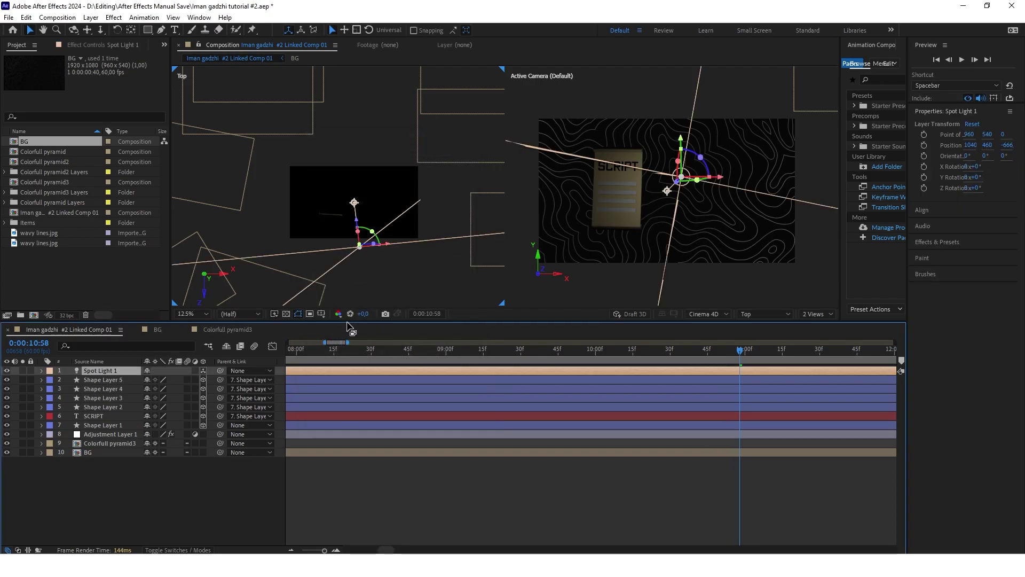
# Place Spot Light 1 up and to the right, aiming its target at the scroll
pyautogui.moveTo(387, 246); pyautogui.dragTo(417, 243)
pyautogui.moveTo(383, 199); pyautogui.dragTo(326, 213)
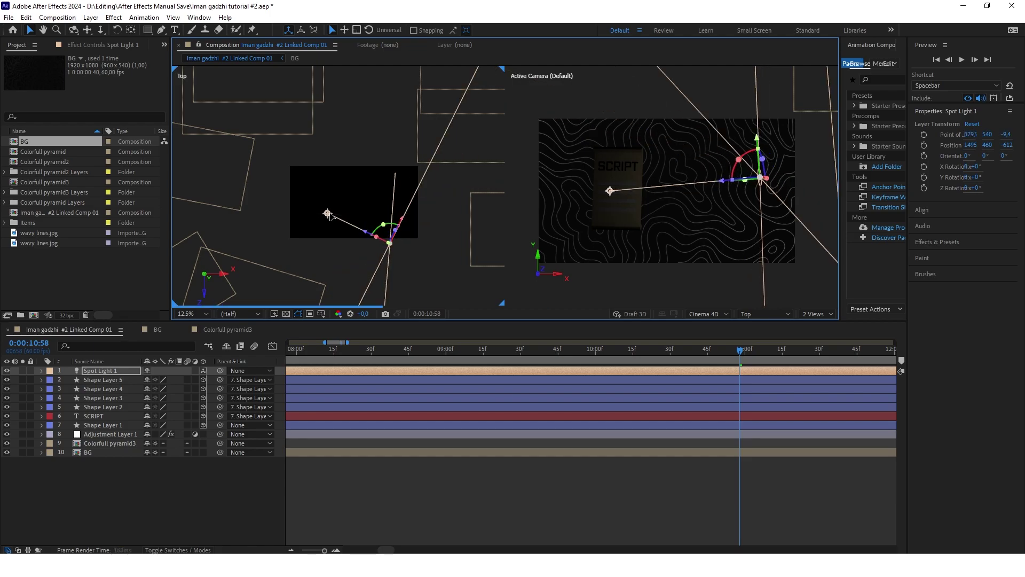
pyautogui.moveTo(756, 136); pyautogui.dragTo(753, 77)
pyautogui.moveTo(604, 144); pyautogui.dragTo(625, 180)
pyautogui.moveTo(388, 240); pyautogui.dragTo(384, 260)
pyautogui.moveTo(331, 228); pyautogui.dragTo(331, 212)
pyautogui.moveTo(618, 180); pyautogui.dragTo(618, 175)
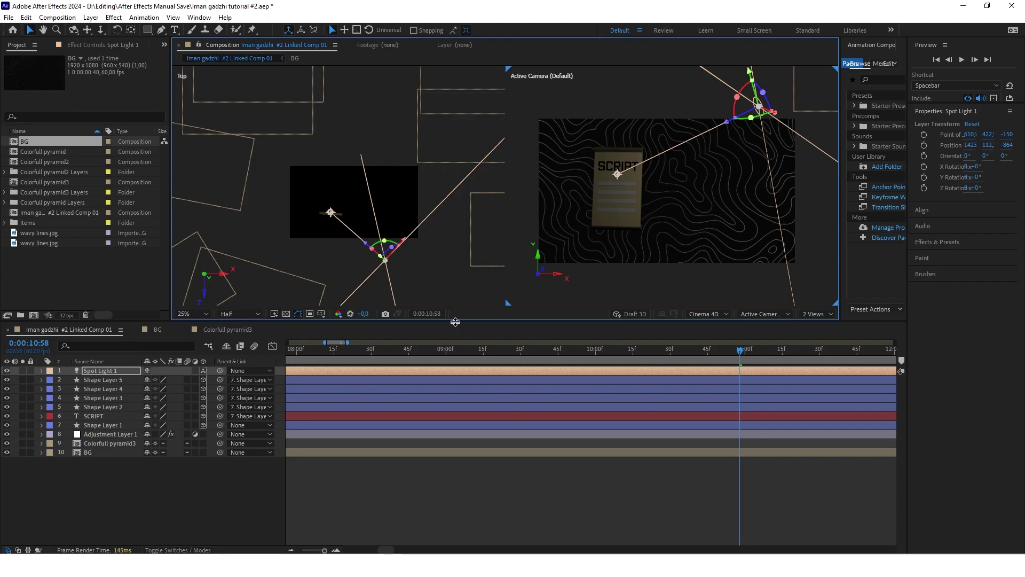
# Set Spot Light 1's Intensity to 100% in its Light Options
pyautogui.click(42, 370)
pyautogui.click(51, 390)
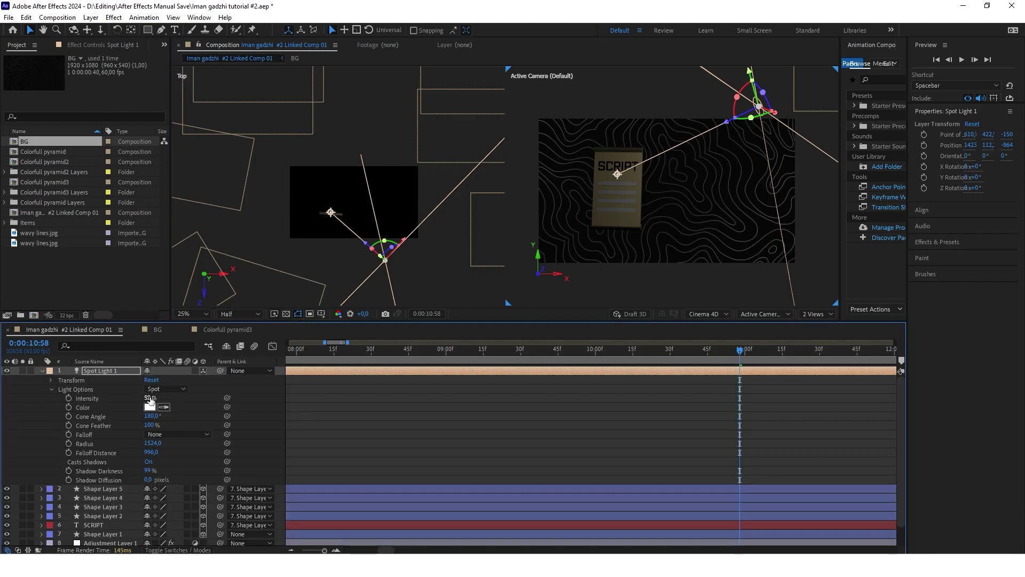
pyautogui.click(212, 404)
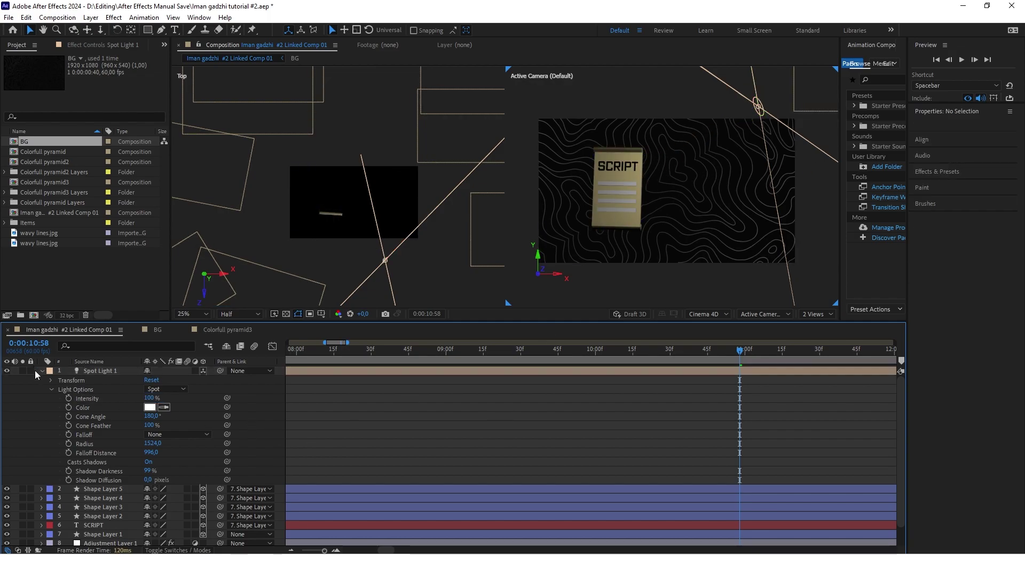
# Duplicate Spot Light 1 and position the copy on the left, aimed at the scroll
pyautogui.click(40, 372)
pyautogui.hotkey('ctrl', 'd')
pyautogui.moveTo(385, 259); pyautogui.dragTo(286, 249)
pyautogui.moveTo(231, 201); pyautogui.dragTo(341, 201)
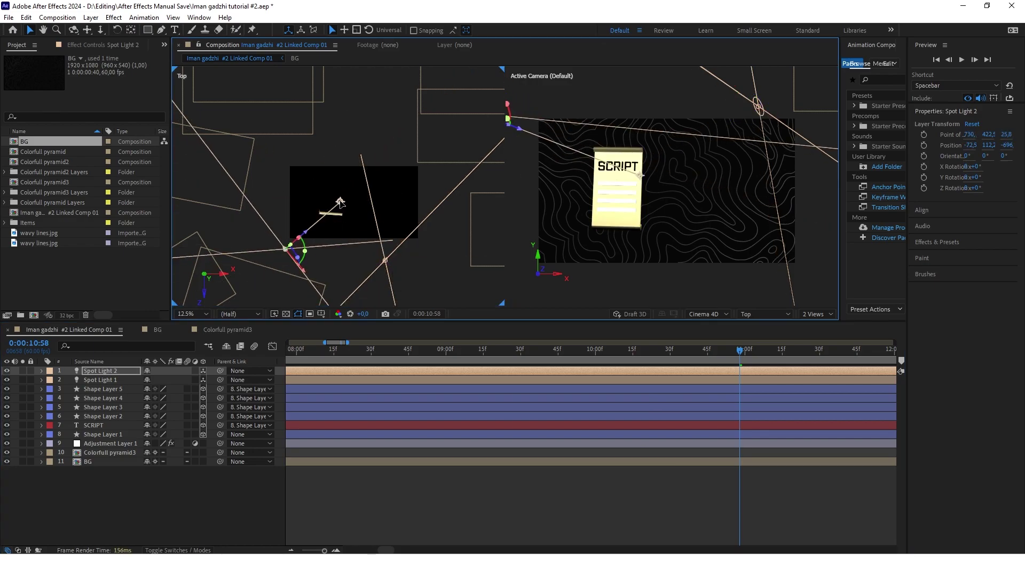
pyautogui.moveTo(642, 176); pyautogui.dragTo(597, 173)
pyautogui.moveTo(303, 230); pyautogui.dragTo(330, 215)
pyautogui.click(609, 172)
pyautogui.moveTo(609, 172); pyautogui.dragTo(602, 181)
# Lower Spot Light 2's Intensity in its Light Options
pyautogui.scroll(-1, 673, 223)
pyautogui.click(42, 371)
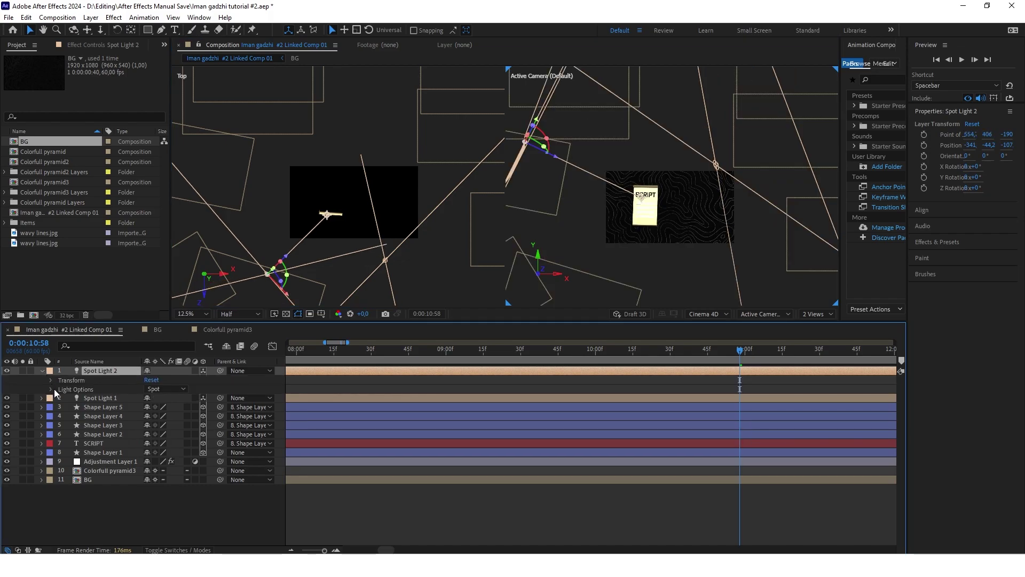
pyautogui.click(51, 389)
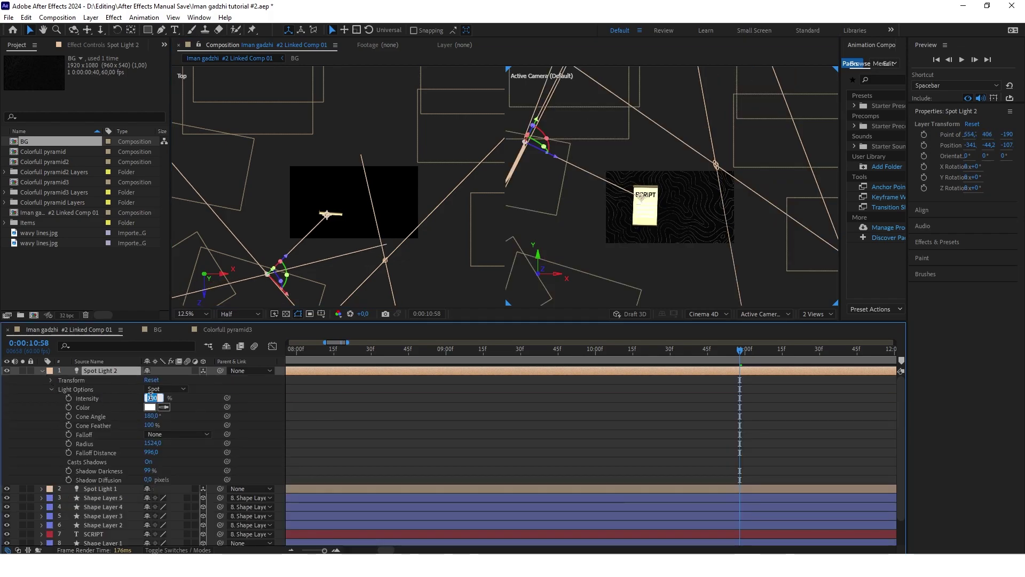
pyautogui.press('Return')
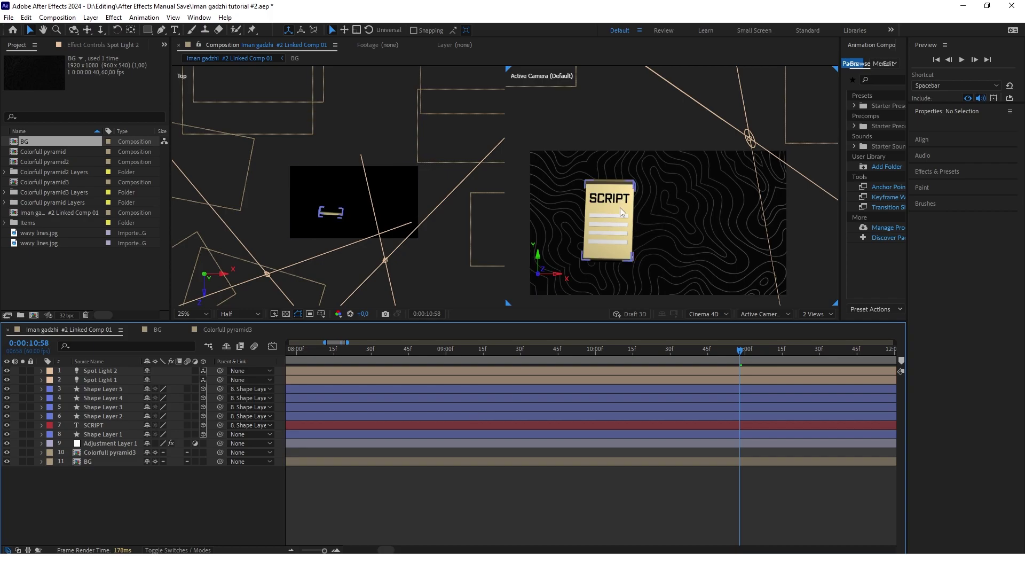
pyautogui.click(586, 296)
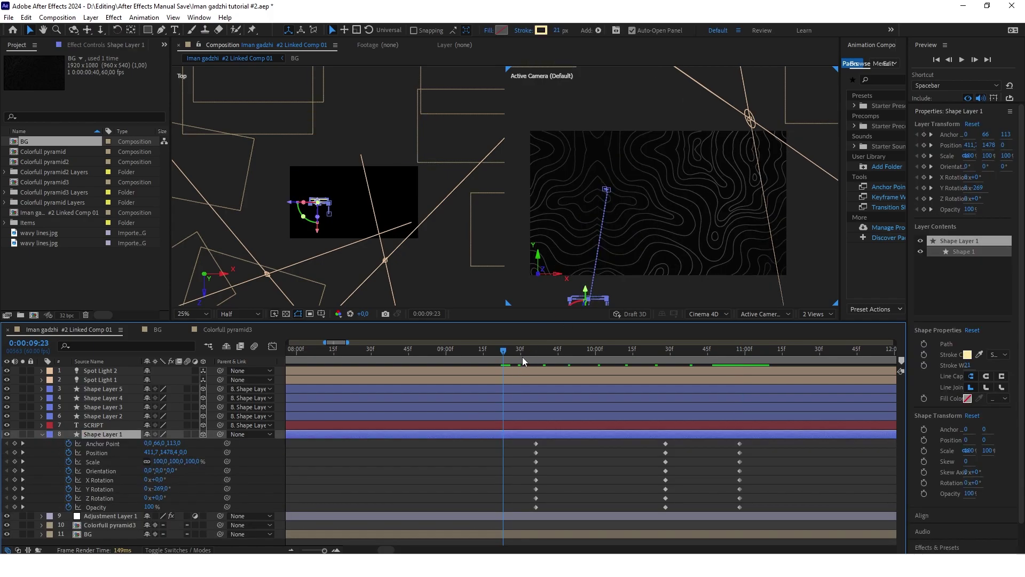
pyautogui.moveTo(503, 353); pyautogui.dragTo(508, 354)
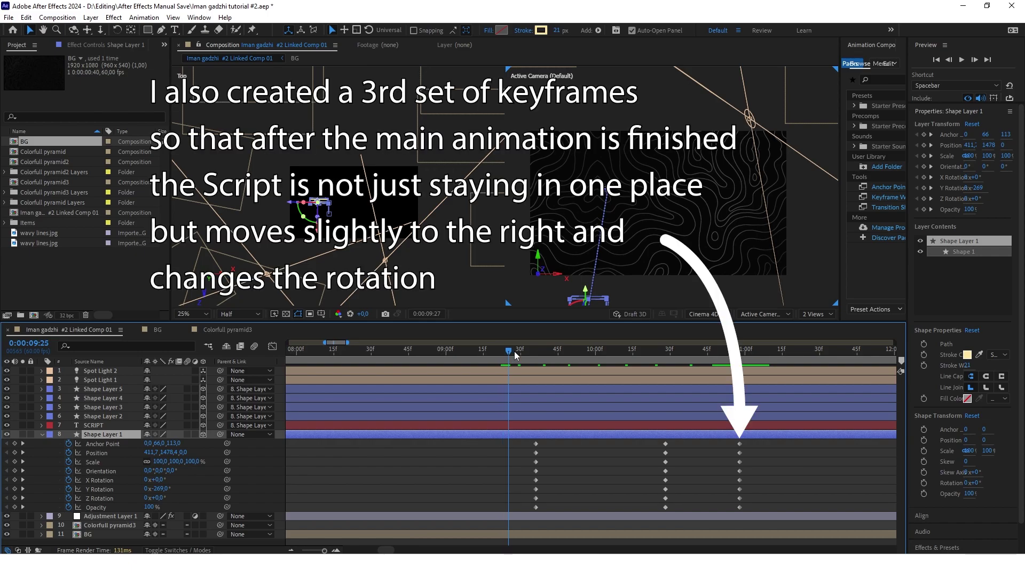
pyautogui.moveTo(516, 355); pyautogui.dragTo(653, 377)
# Set Spot Light 1's Intensity to 75%
pyautogui.click(565, 291)
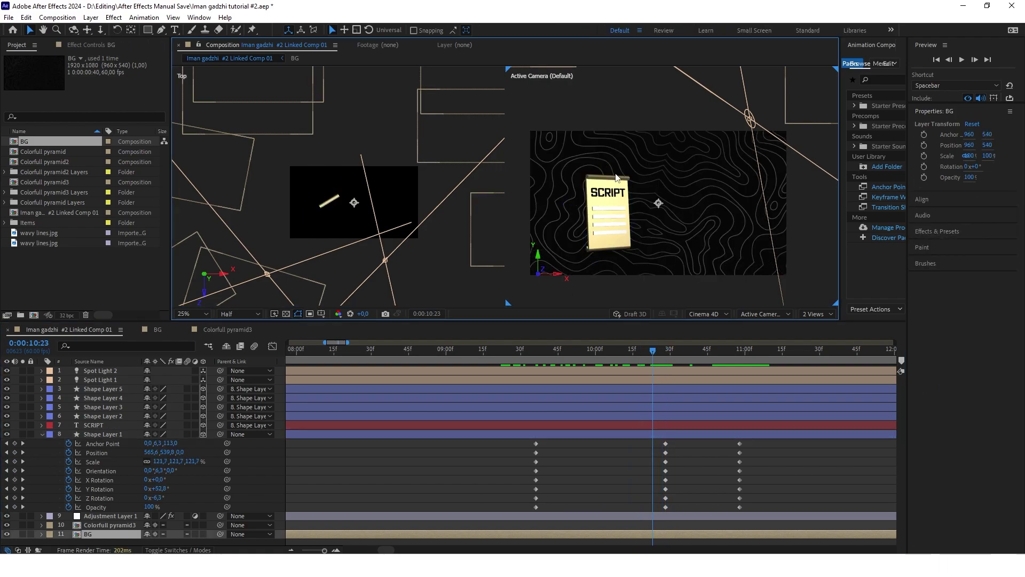
pyautogui.click(107, 380)
pyautogui.click(42, 379)
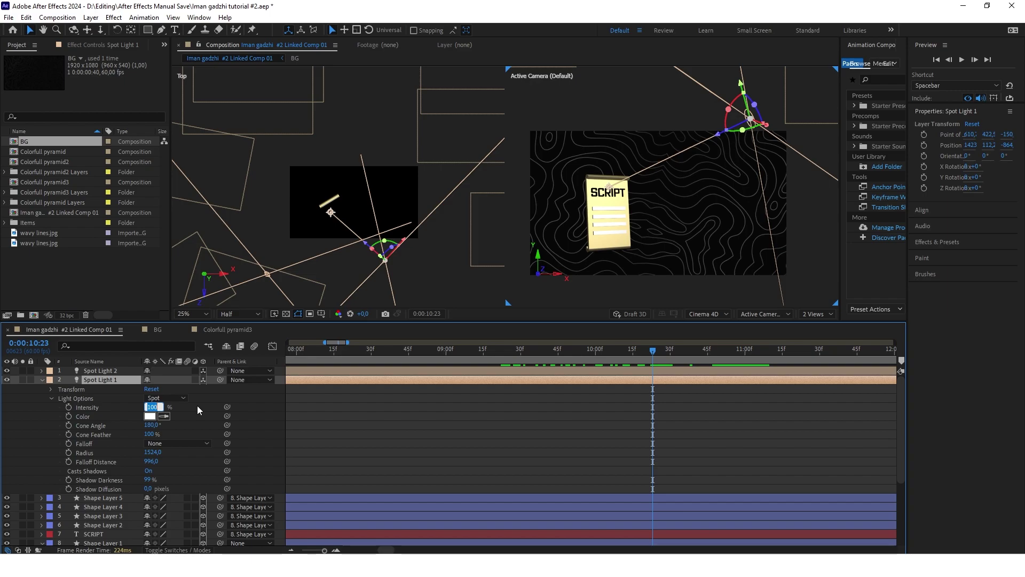
pyautogui.write('75')
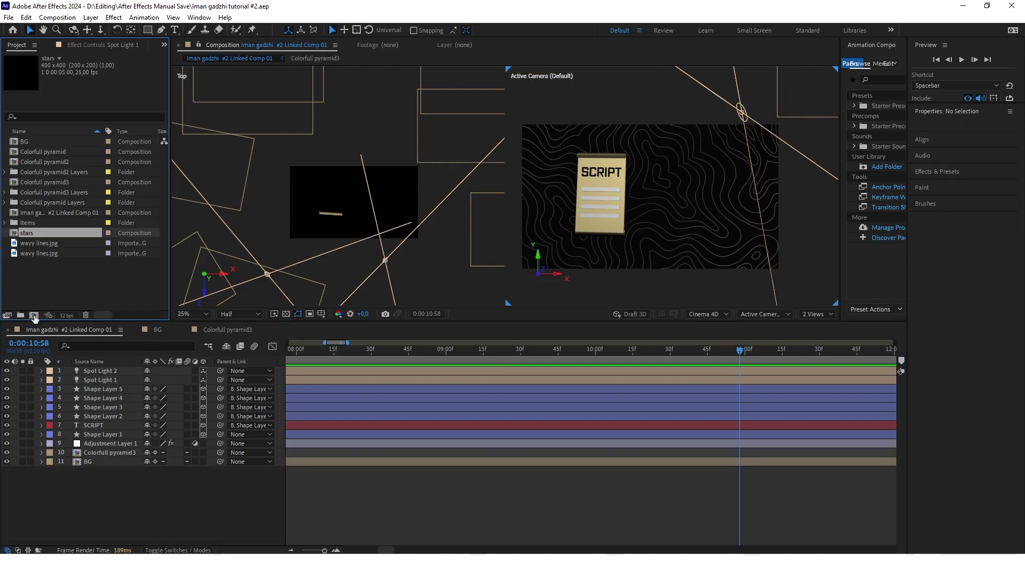
# Open the empty stars composition and add a new shape layer
pyautogui.click(33, 316)
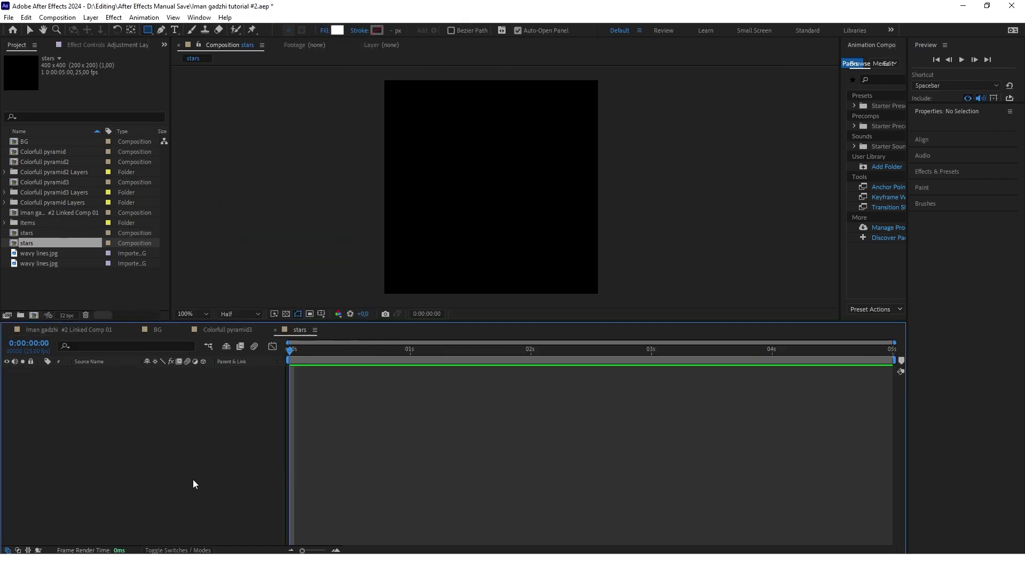
pyautogui.rightClick(150, 402)
pyautogui.moveTo(178, 407)
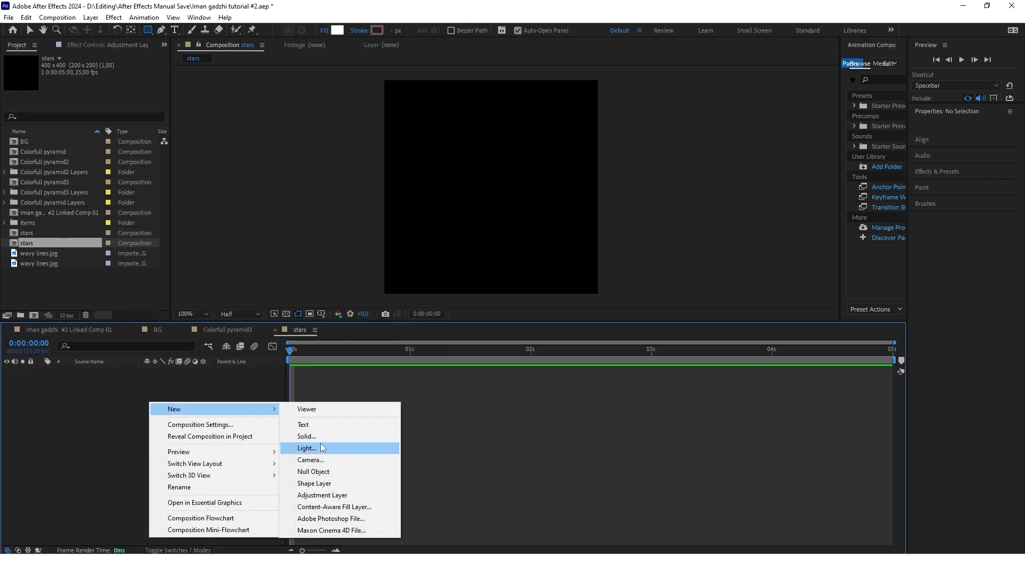
pyautogui.click(315, 483)
# Add an ellipse with a pale yellow fill to the shape layer
pyautogui.click(191, 415)
pyautogui.click(42, 370)
pyautogui.click(208, 380)
pyautogui.click(264, 174)
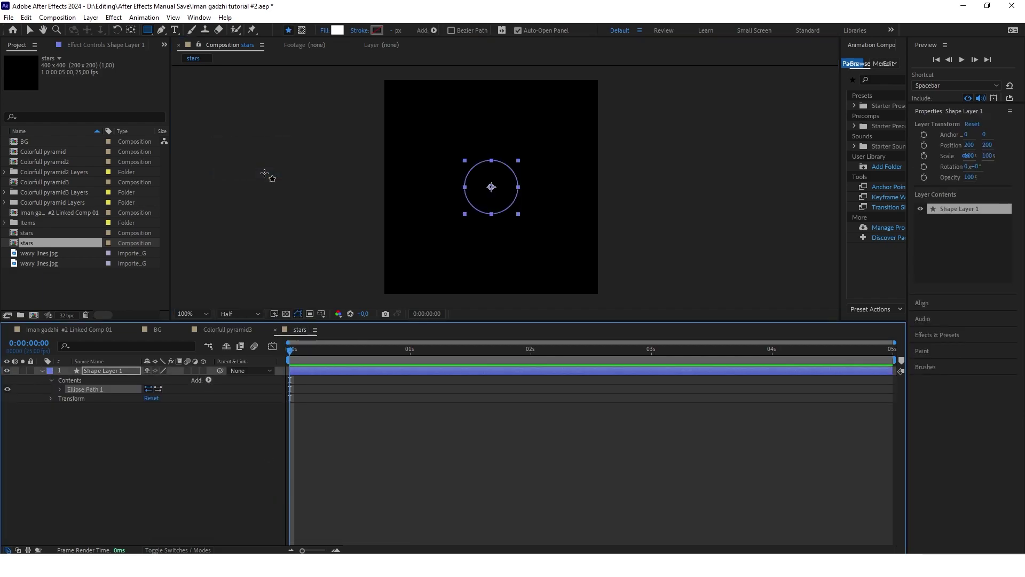
pyautogui.click(208, 380)
pyautogui.click(272, 215)
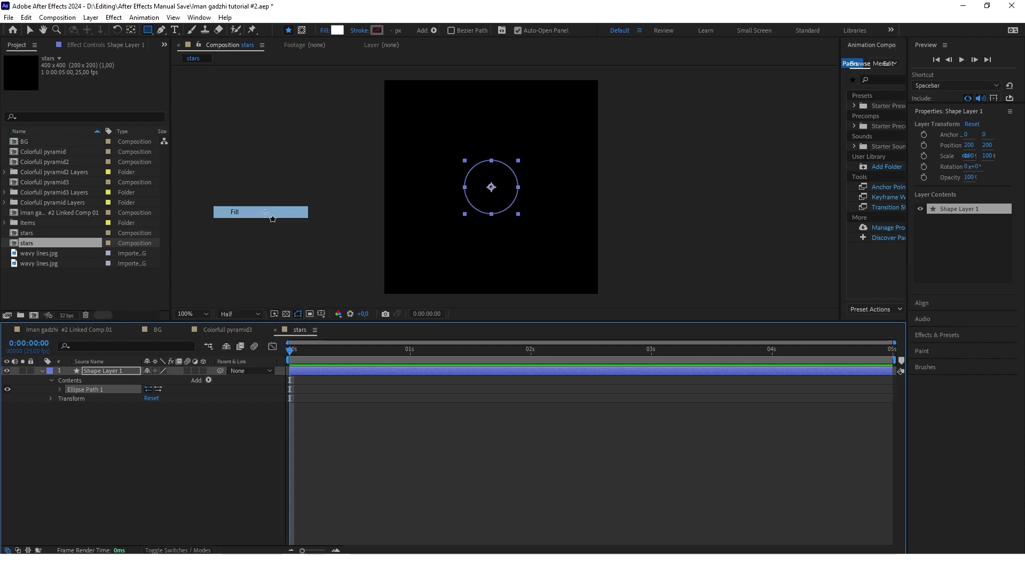
pyautogui.click(338, 30)
pyautogui.moveTo(558, 453); pyautogui.dragTo(558, 433)
pyautogui.moveTo(523, 347); pyautogui.dragTo(513, 308)
pyautogui.click(644, 319)
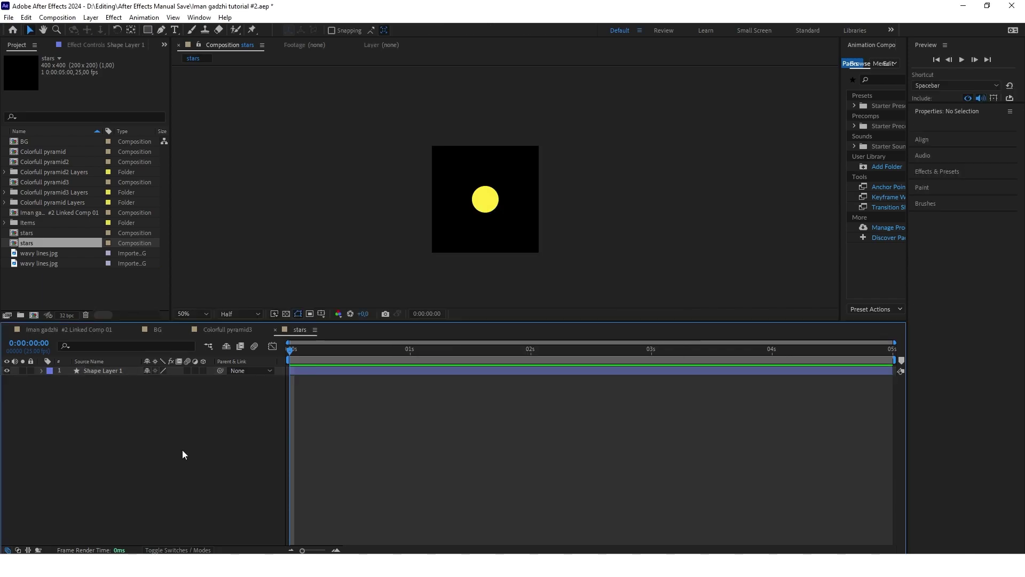
# Add a Pucker & Bloat modifier to the circle and expand its Amount setting
pyautogui.click(111, 372)
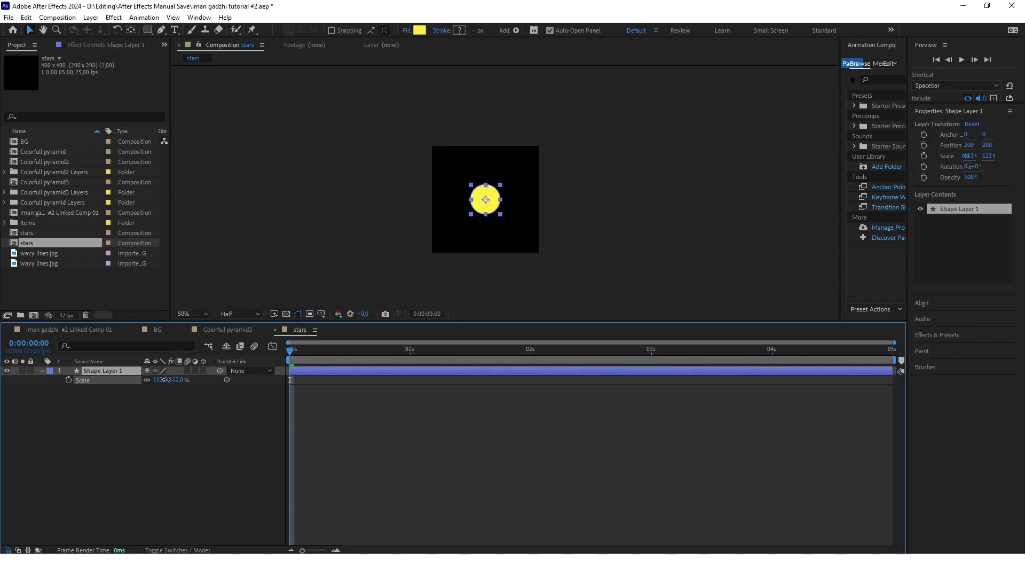
pyautogui.click(42, 371)
pyautogui.click(42, 370)
pyautogui.click(209, 381)
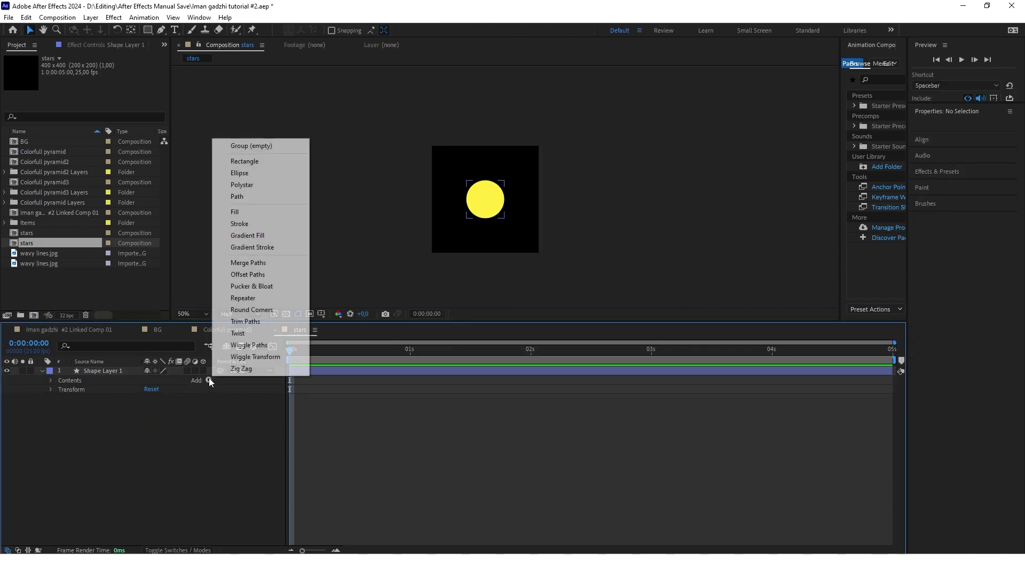
pyautogui.click(273, 287)
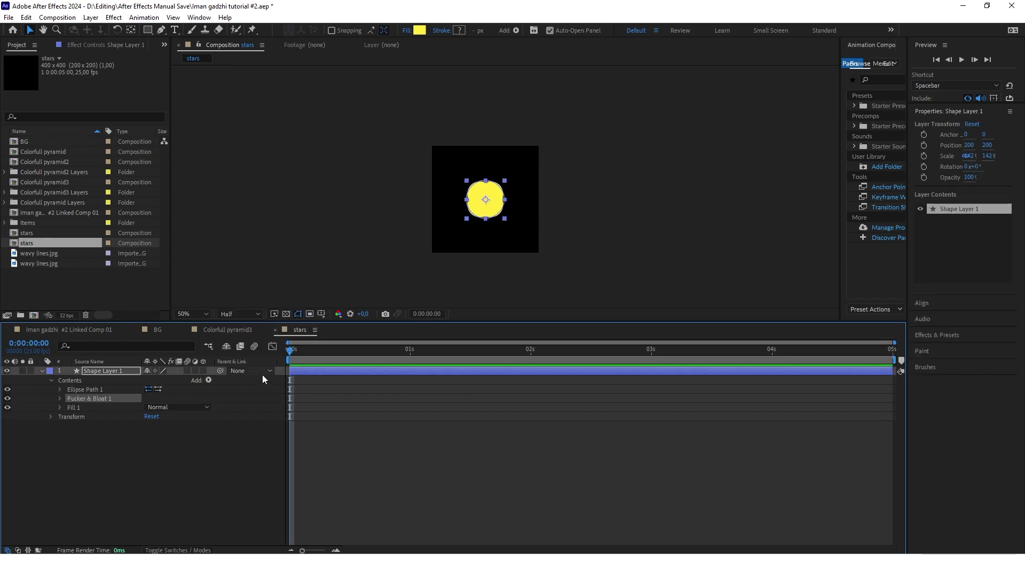
pyautogui.click(263, 379)
pyautogui.click(60, 398)
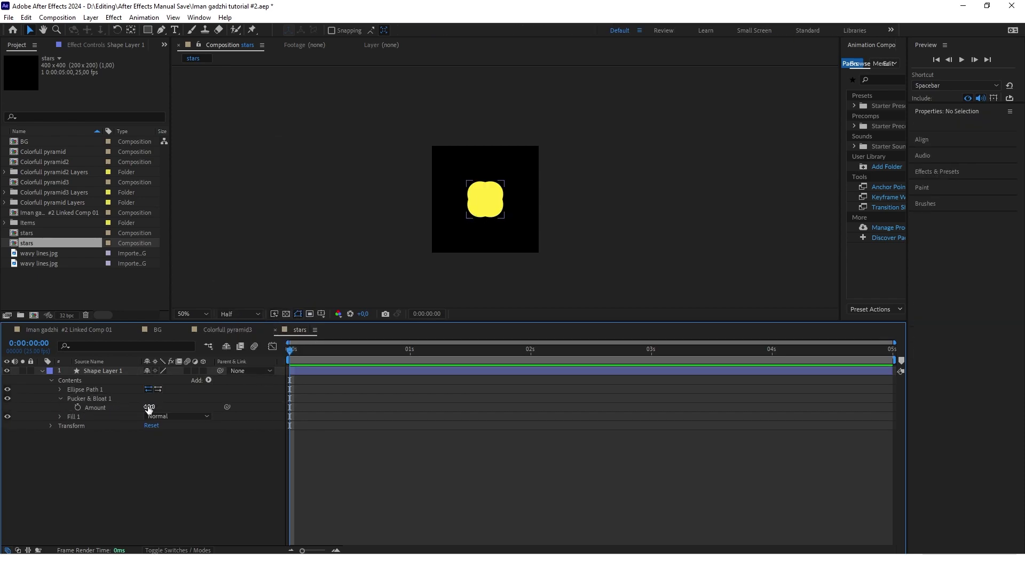
# Set Pucker & Bloat Amount to -40, sharpening to -84 at one second
pyautogui.write('-40,0')
pyautogui.press('Return')
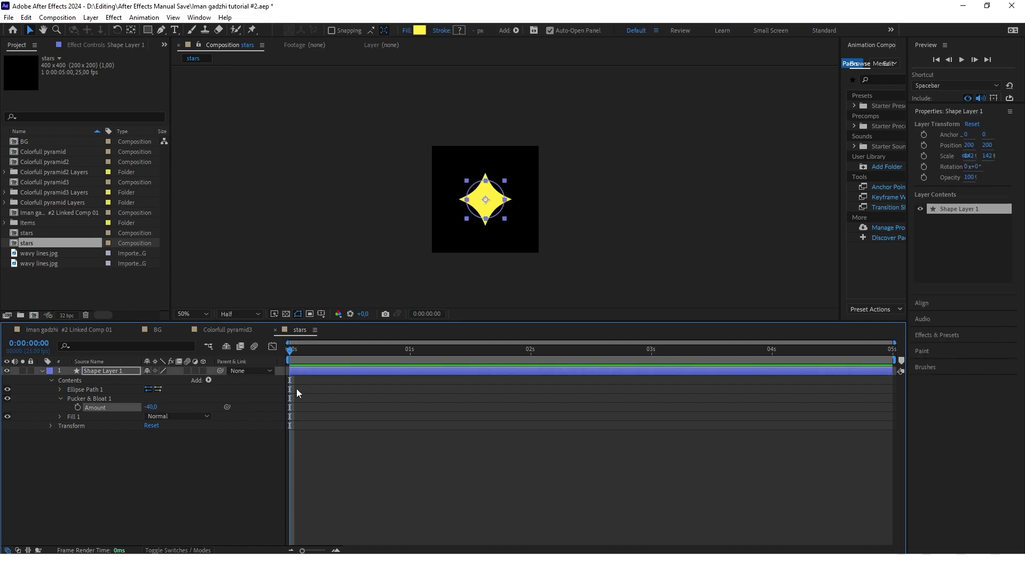
pyautogui.moveTo(290, 351); pyautogui.dragTo(410, 352)
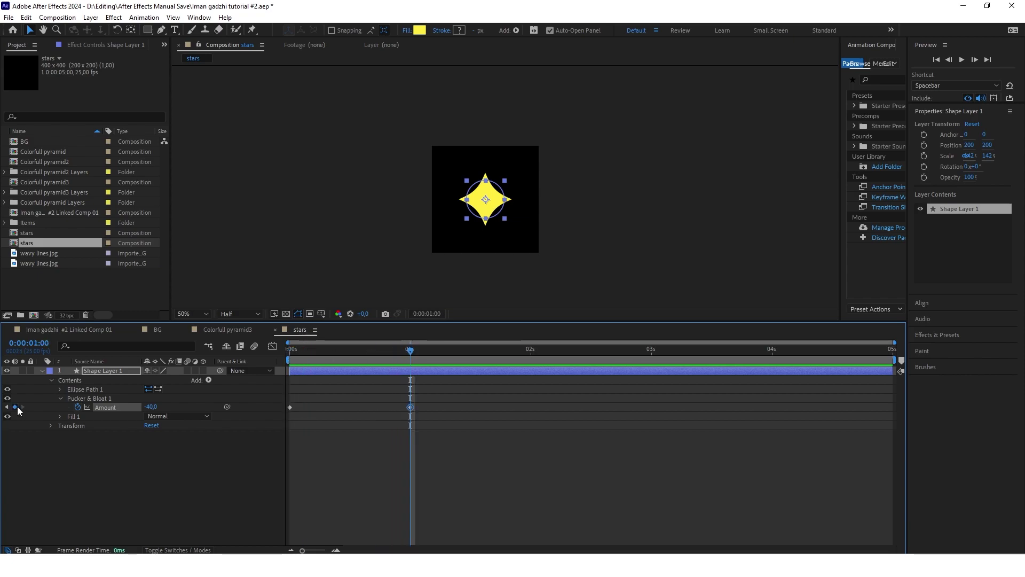
pyautogui.moveTo(154, 409); pyautogui.dragTo(132, 408)
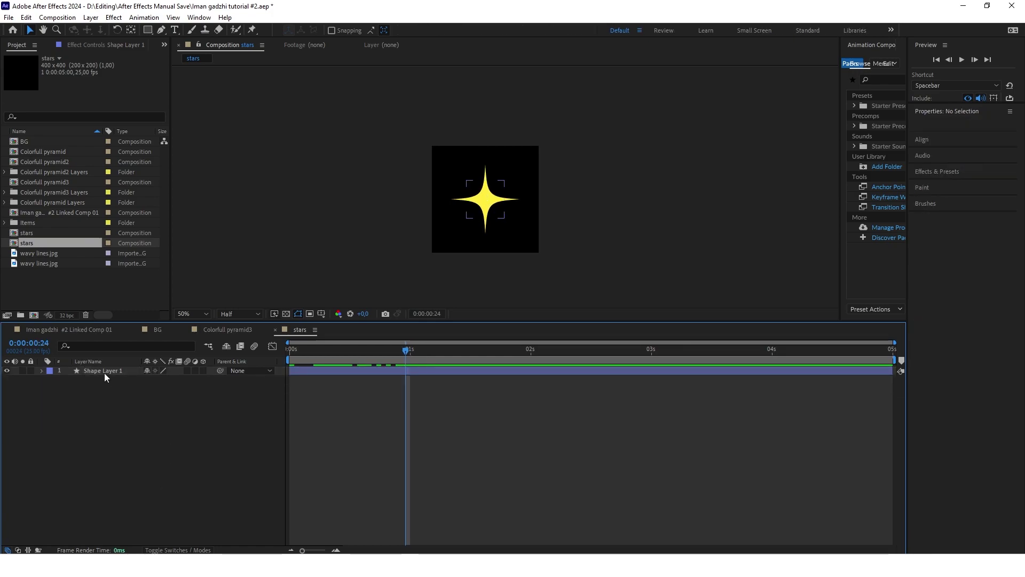
# Keyframe the star's Scale from 0% at the start to 142% at frame 12
pyautogui.click(104, 371)
pyautogui.press('s')
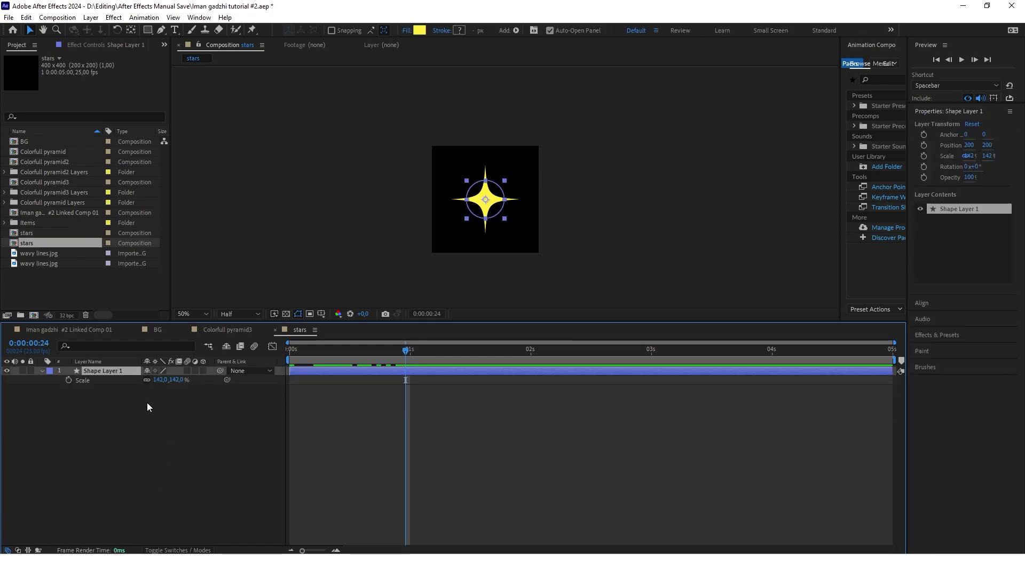
pyautogui.moveTo(405, 351); pyautogui.dragTo(222, 360)
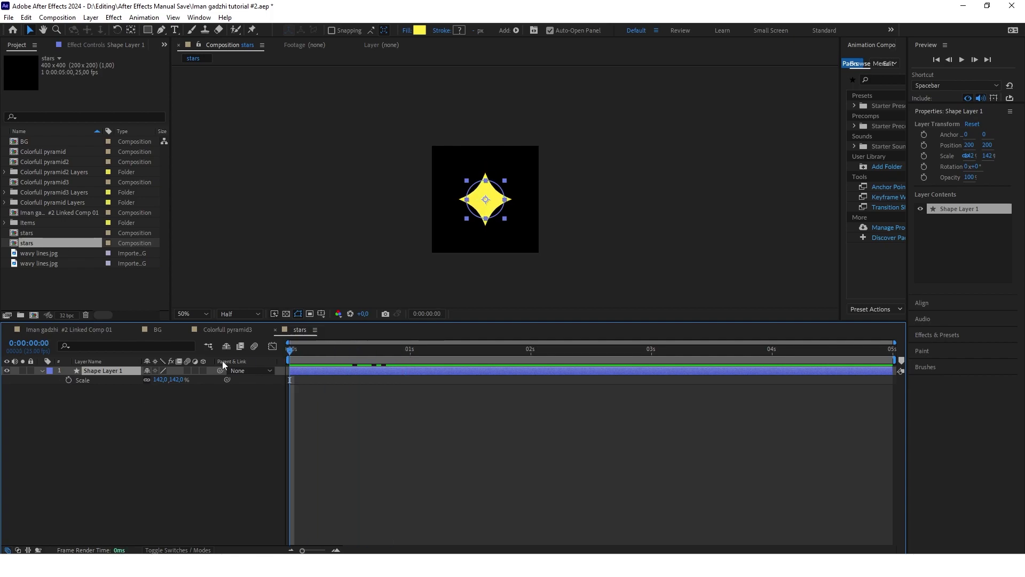
pyautogui.click(68, 380)
pyautogui.press('u')
pyautogui.moveTo(289, 349); pyautogui.dragTo(343, 354)
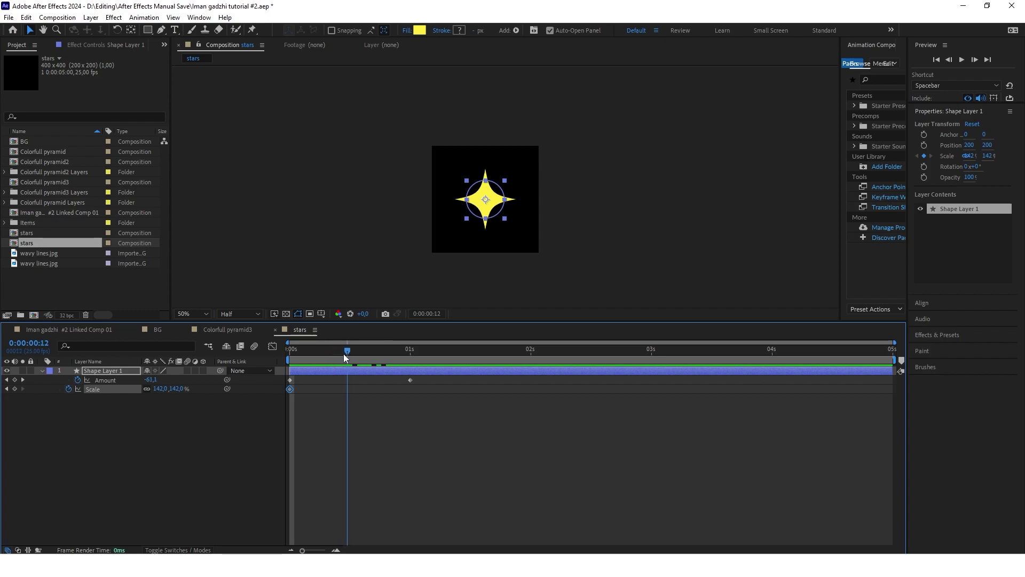
pyautogui.click(15, 389)
pyautogui.moveTo(348, 351); pyautogui.dragTo(278, 360)
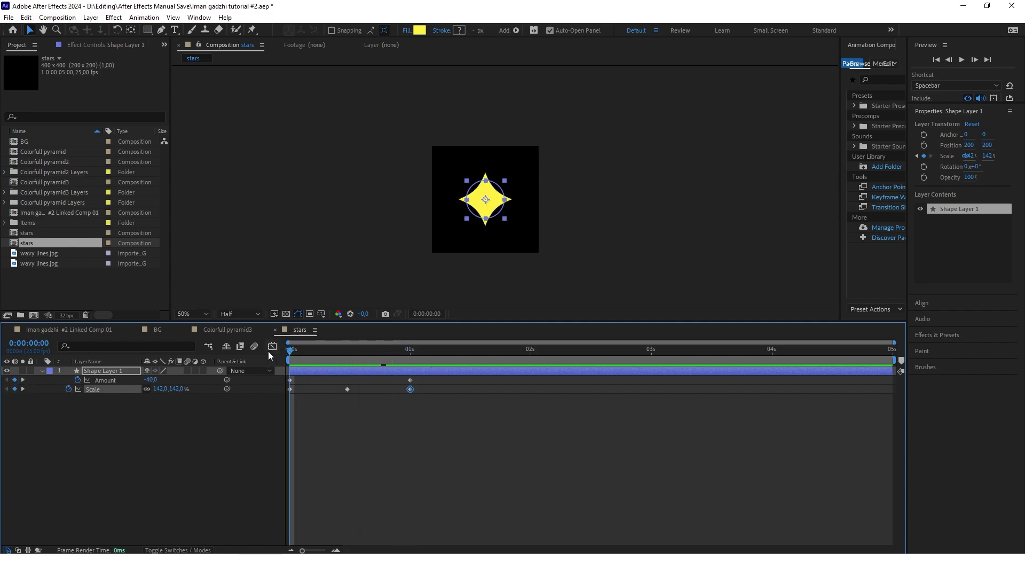
pyautogui.moveTo(164, 391); pyautogui.dragTo(33, 399)
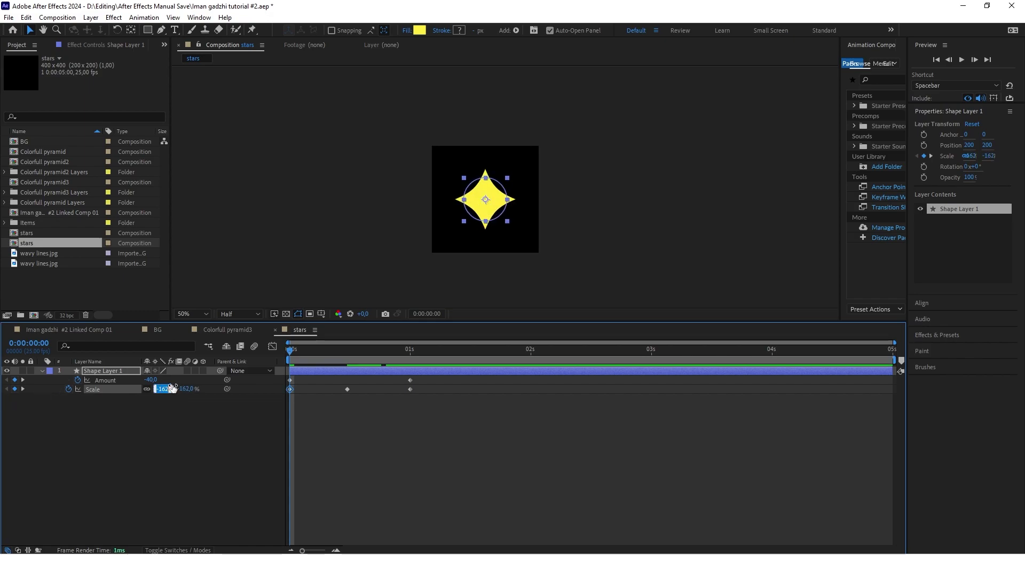
# Add a Scale keyframe of 0% at the one-second mark
pyautogui.moveTo(290, 351); pyautogui.dragTo(347, 356)
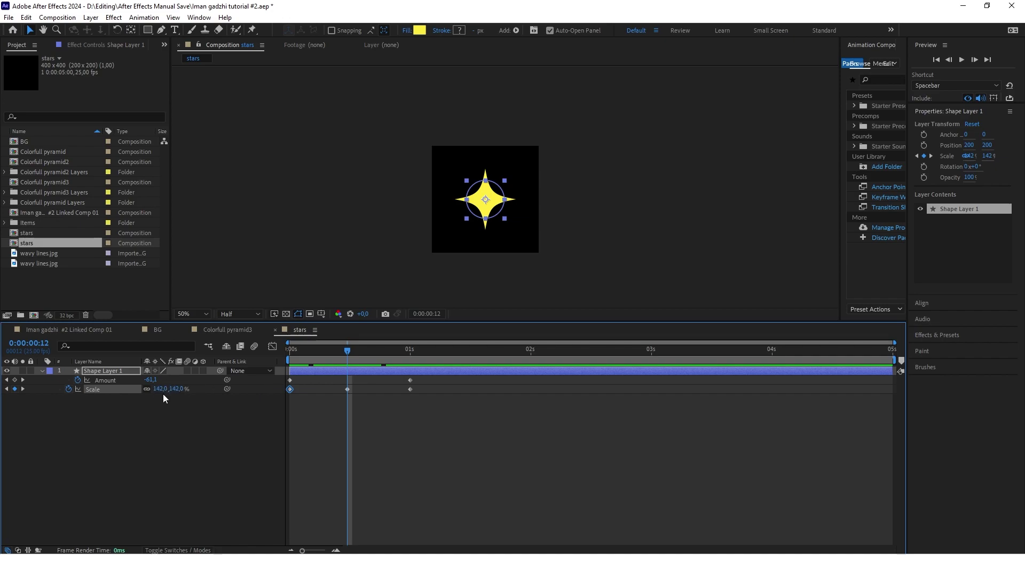
pyautogui.moveTo(401, 350); pyautogui.dragTo(406, 354)
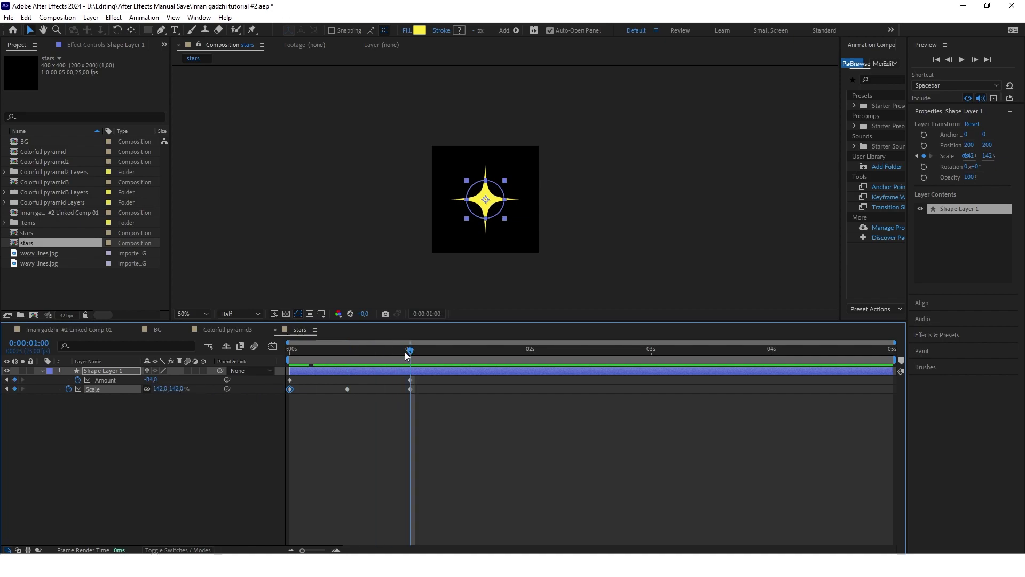
pyautogui.press('Return')
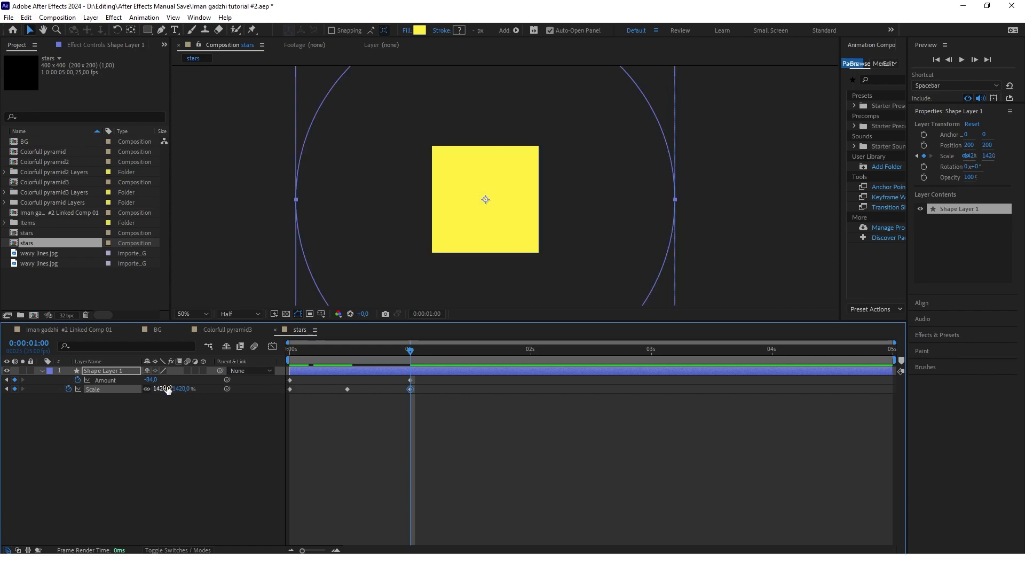
pyautogui.click(162, 389)
pyautogui.write('0')
pyautogui.press('Return')
# Preview the star animation and select all three Scale keyframes
pyautogui.click(144, 452)
pyautogui.moveTo(409, 351); pyautogui.dragTo(362, 356)
pyautogui.press('Home')
pyautogui.press('space')
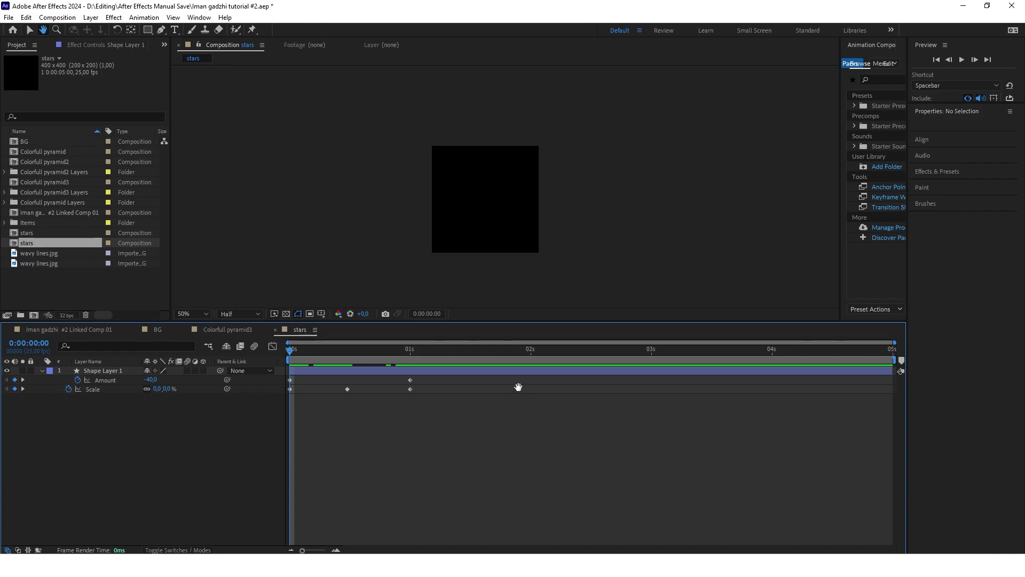
pyautogui.press('space')
pyautogui.press('pageup')
pyautogui.press('pageup')
pyautogui.press('pageup')
pyautogui.moveTo(446, 415); pyautogui.dragTo(286, 387)
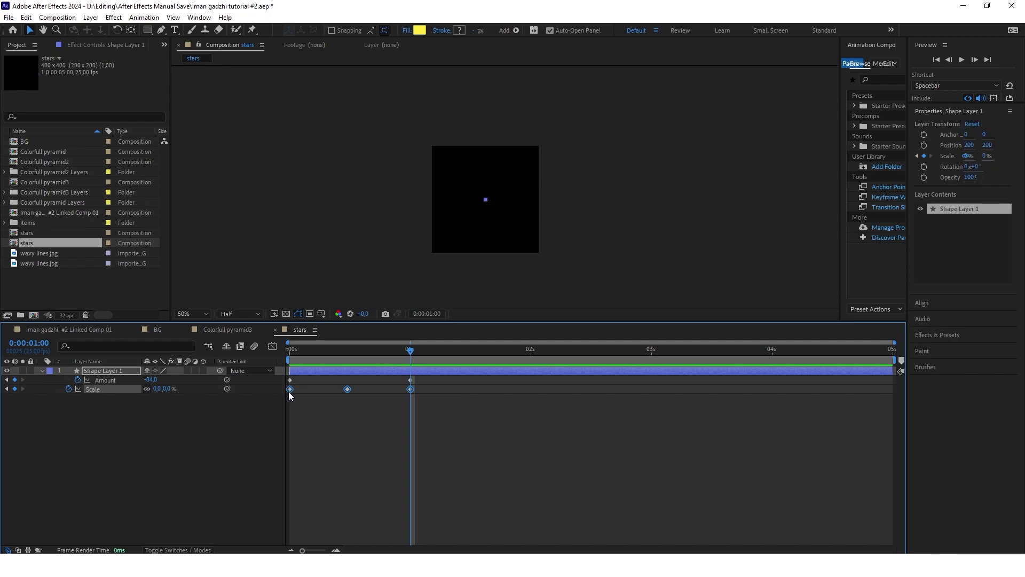
# Ease the Scale keyframes, reshape the value graph around the 142% peak, and preview the twinkle
pyautogui.press('F9')
pyautogui.click(272, 346)
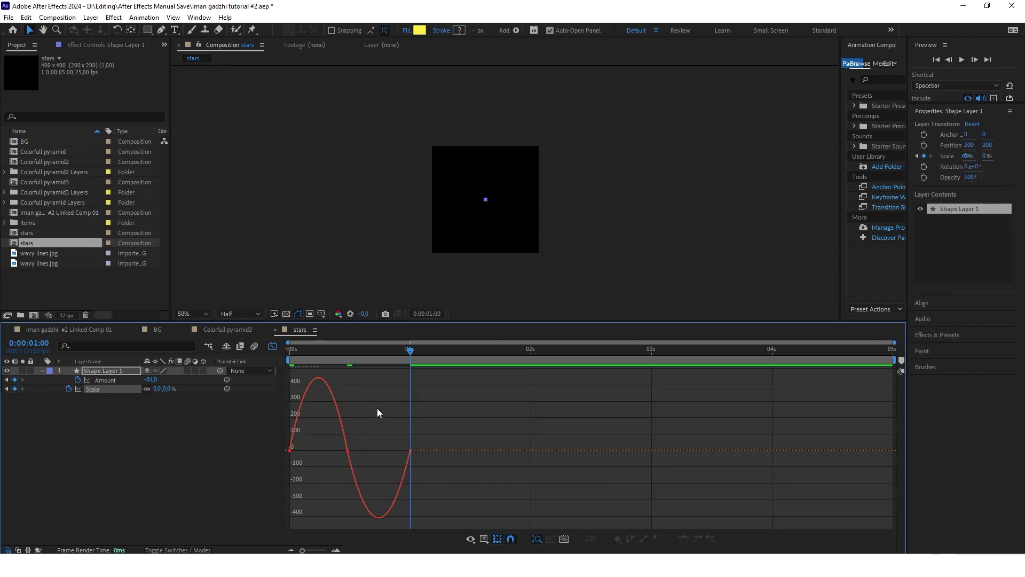
pyautogui.rightClick(385, 412)
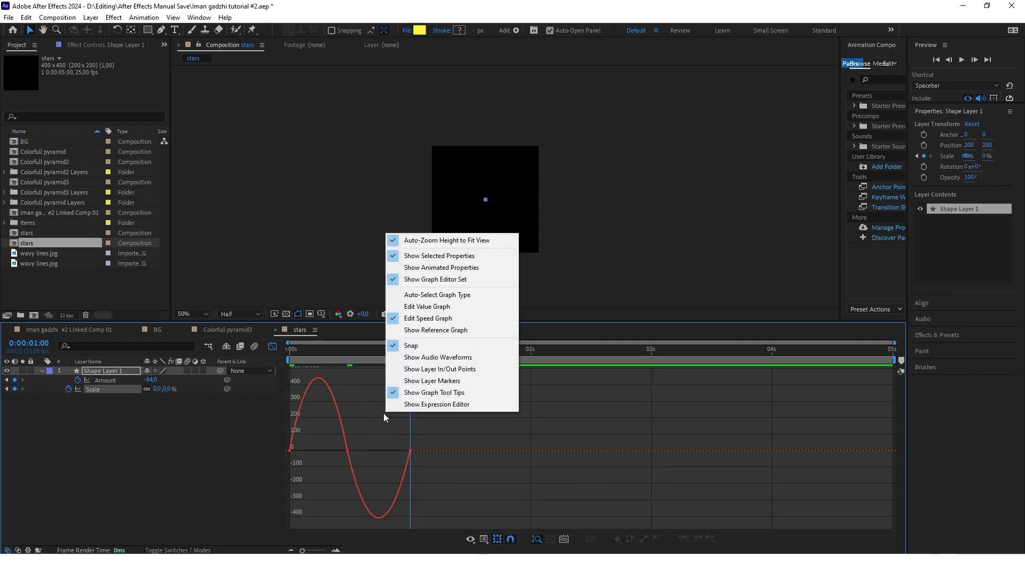
pyautogui.click(440, 307)
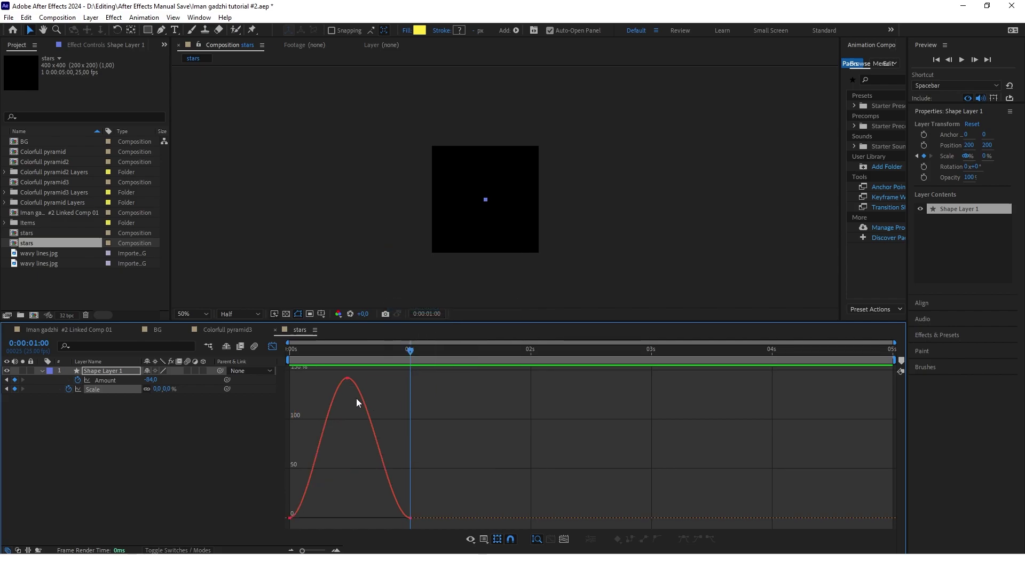
pyautogui.click(347, 379)
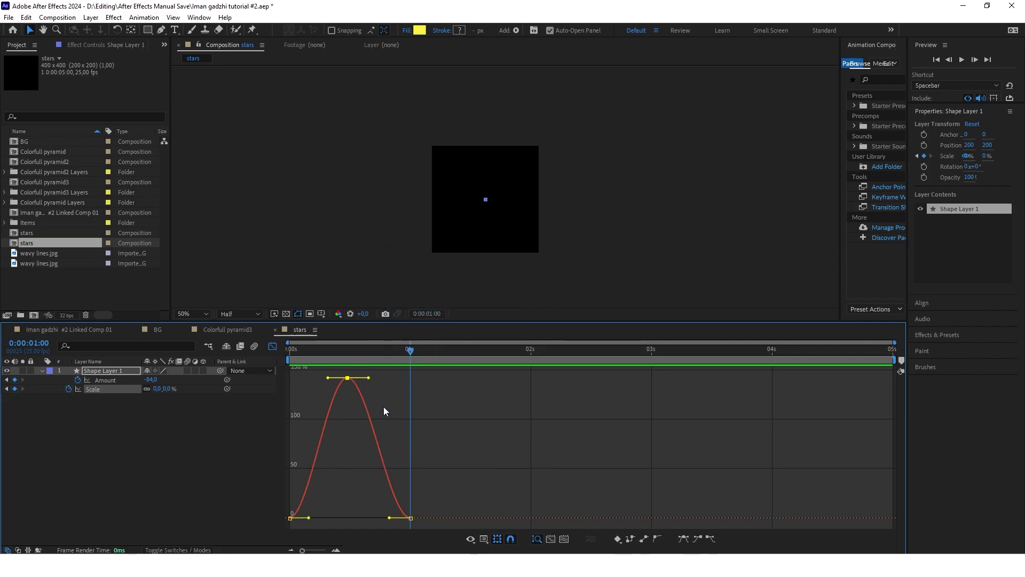
pyautogui.moveTo(371, 378); pyautogui.dragTo(408, 379)
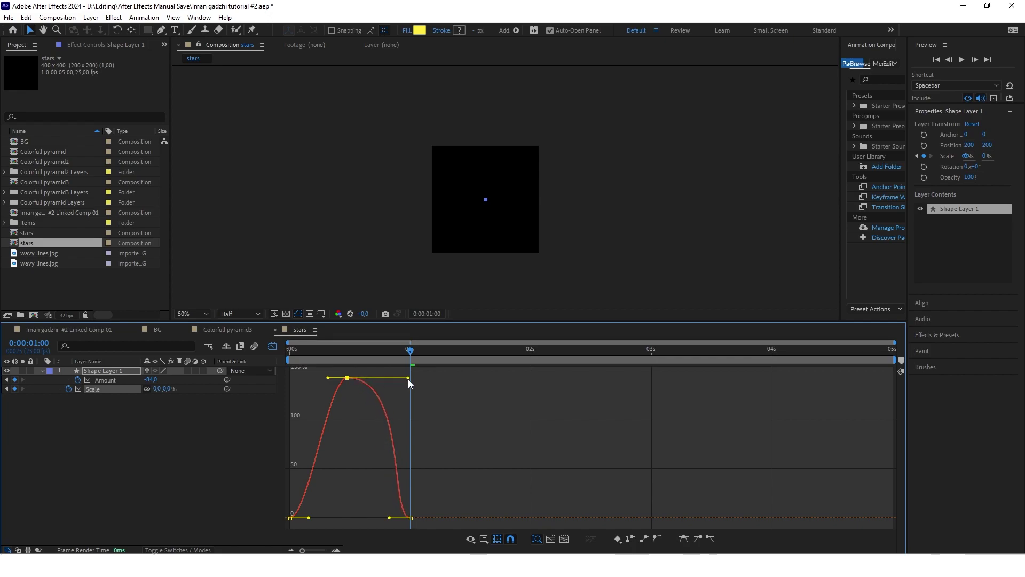
pyautogui.moveTo(326, 378); pyautogui.dragTo(292, 378)
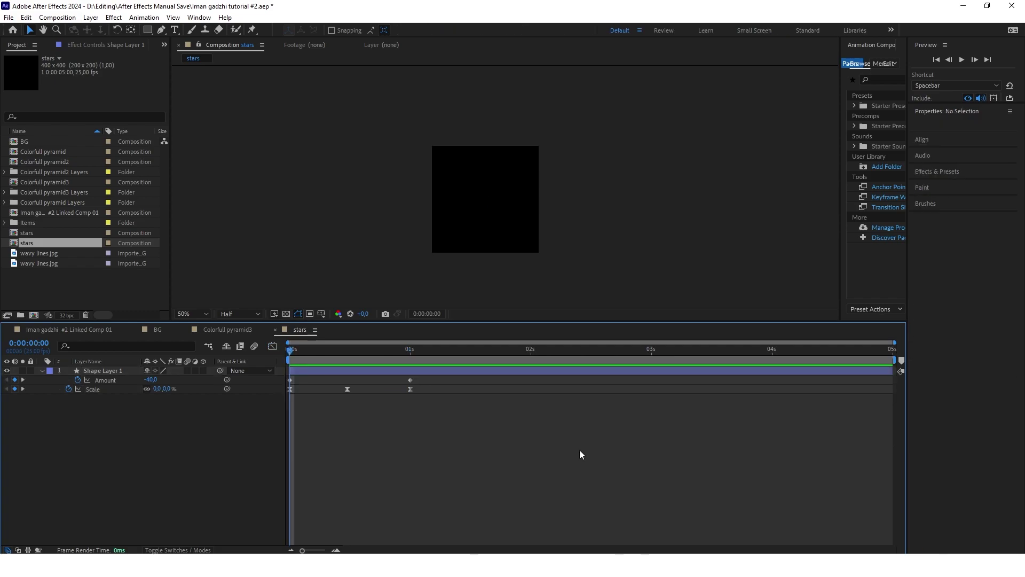
pyautogui.press('space')
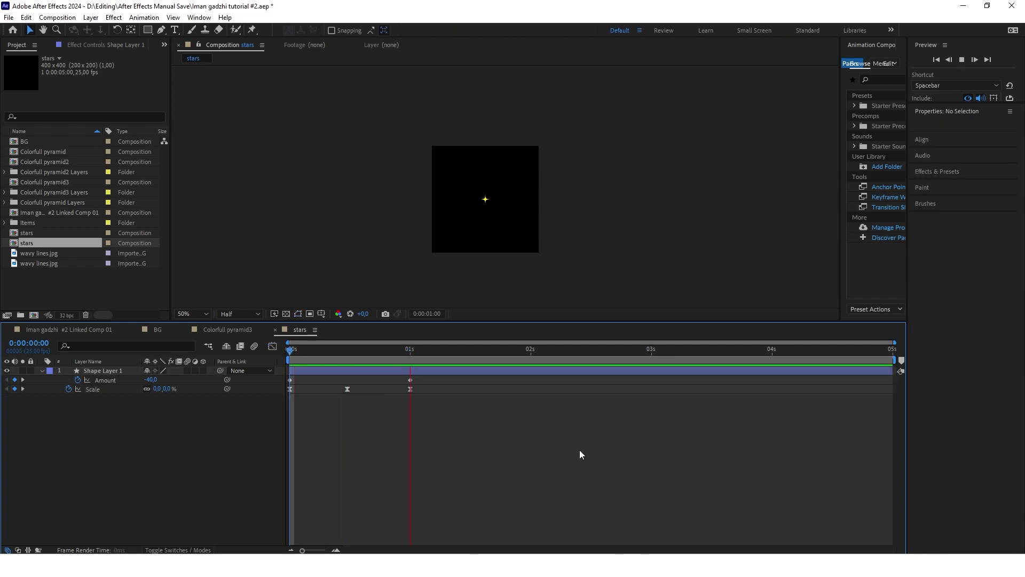
pyautogui.press('space')
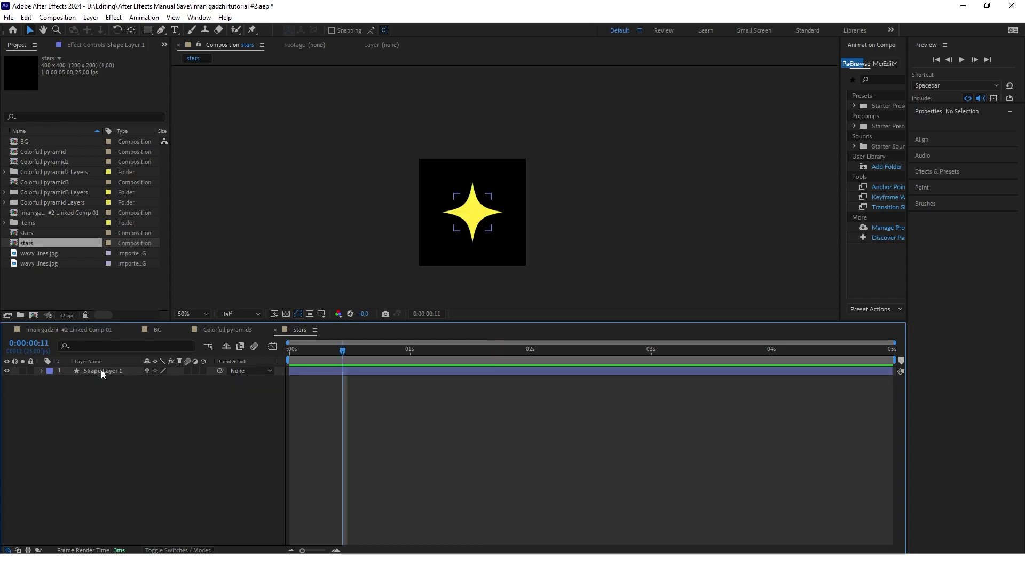
# Add an Outer Glow layer style to the star layer, coloured with the star's sampled yellow
pyautogui.rightClick(101, 369)
pyautogui.moveTo(175, 196)
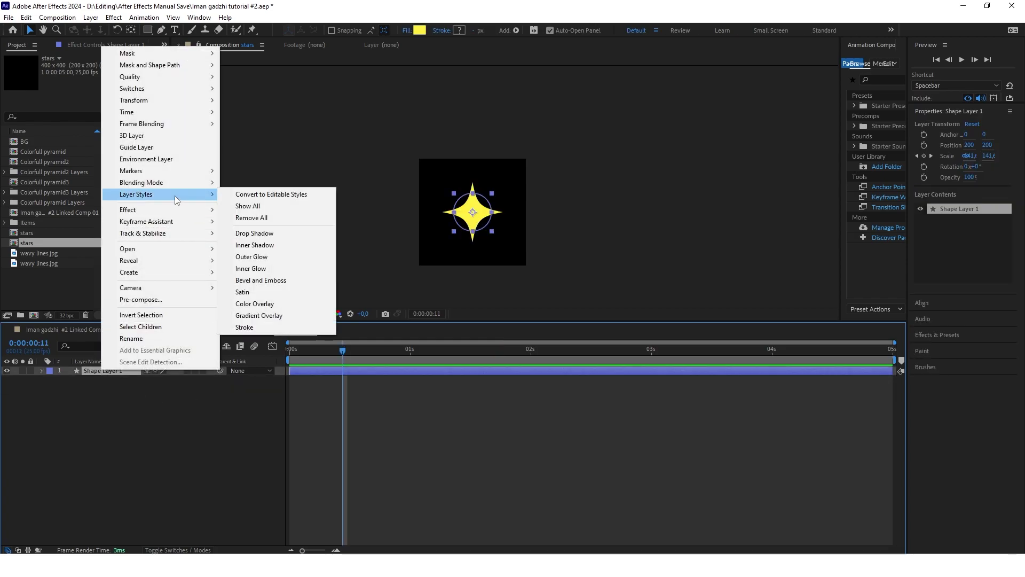
pyautogui.click(285, 257)
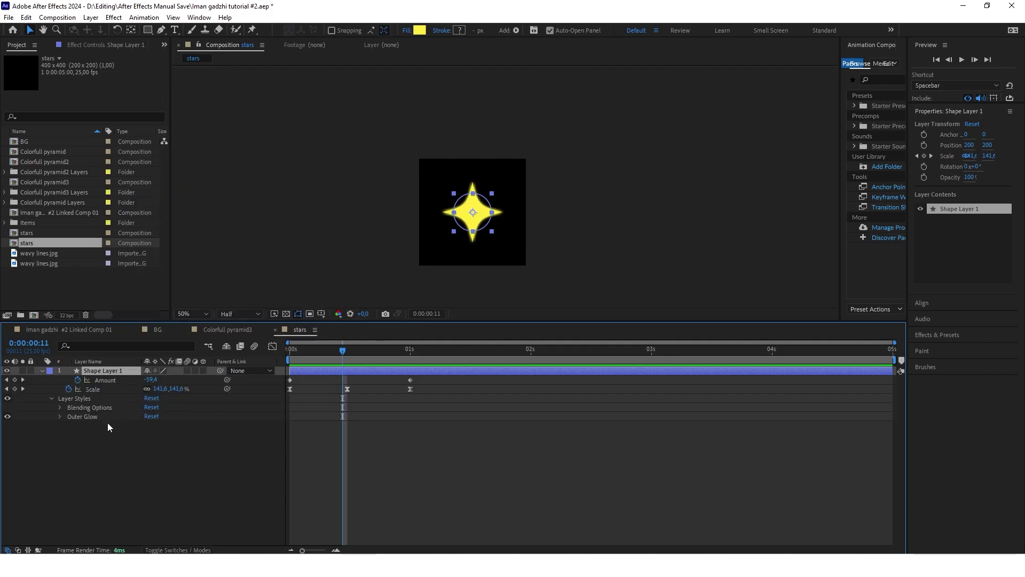
pyautogui.click(59, 416)
pyautogui.click(164, 461)
pyautogui.click(477, 208)
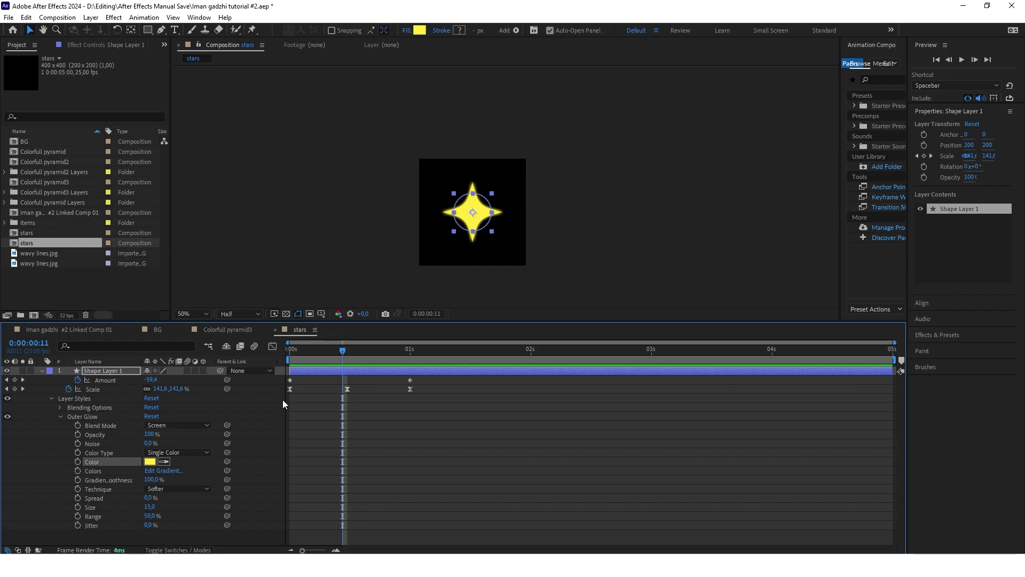
# Set the outer glow's opacity to 70% and its size to 30
pyautogui.doubleClick(150, 434)
pyautogui.write('0')
pyautogui.press('BackSpace')
pyautogui.write('70')
pyautogui.press('Return')
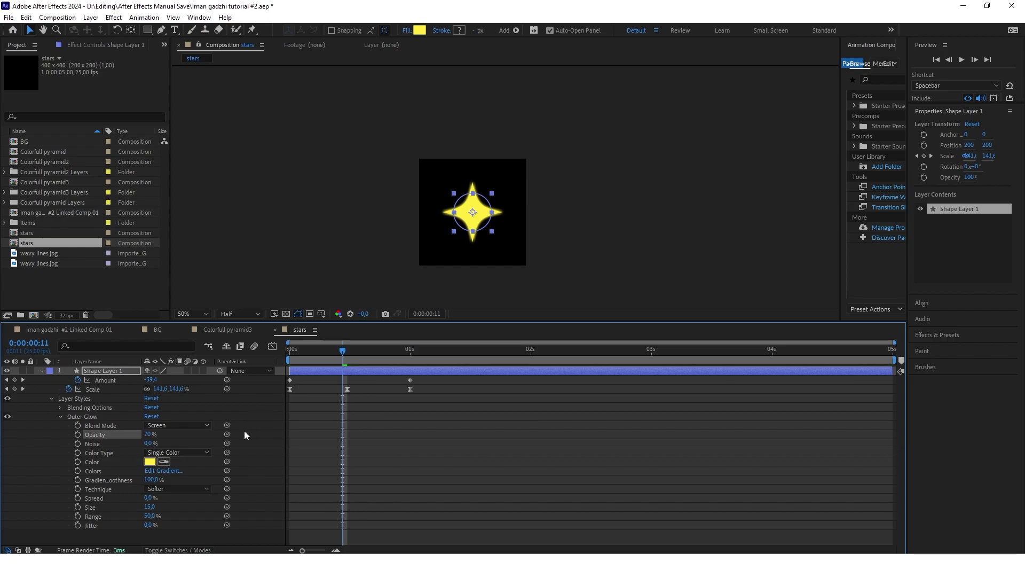
pyautogui.moveTo(149, 507); pyautogui.dragTo(156, 506)
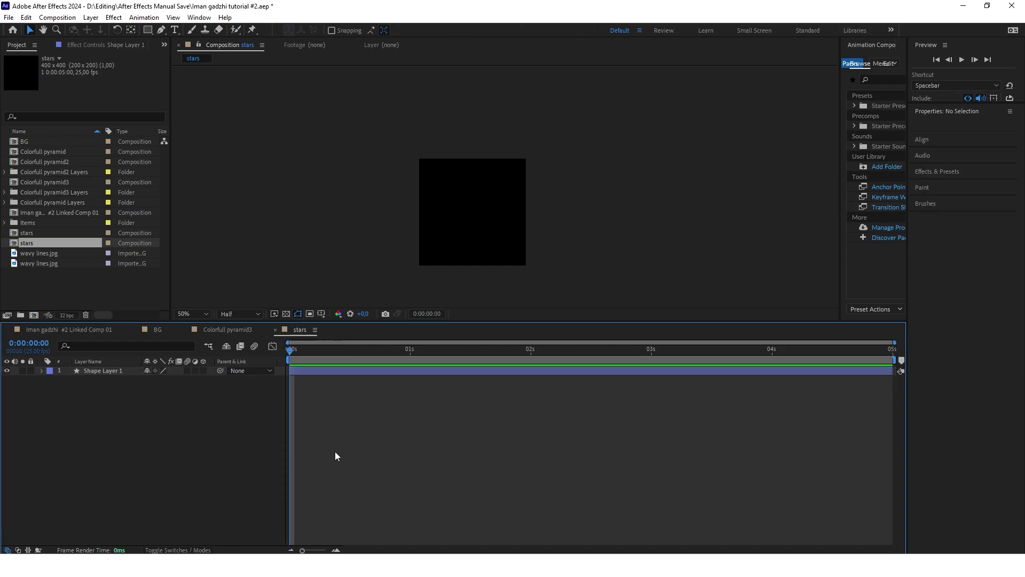
# Keyframe the star's Rotation at the start and set it to 160° at one second
pyautogui.click(97, 371)
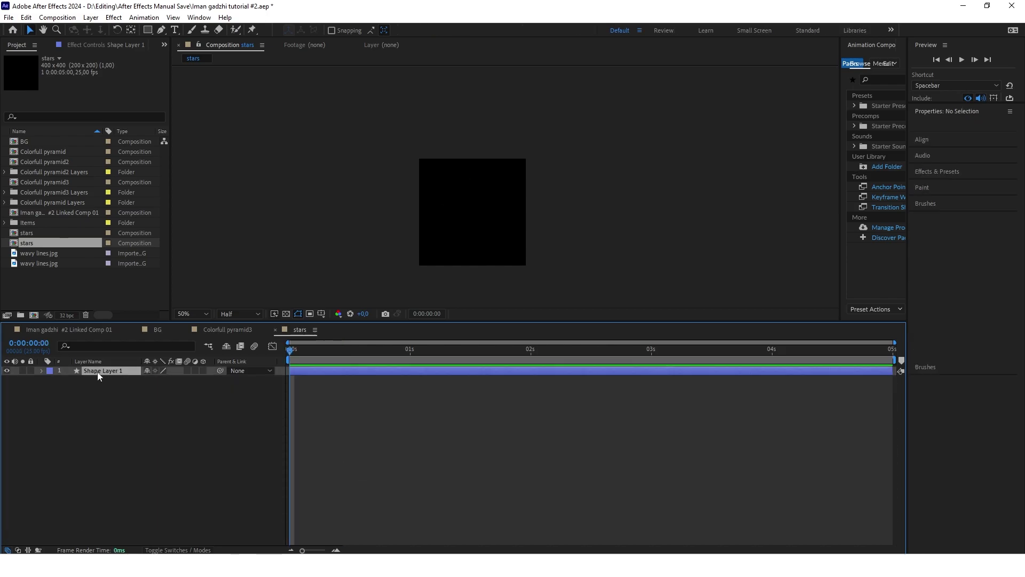
pyautogui.press('r')
pyautogui.press('pagedown')
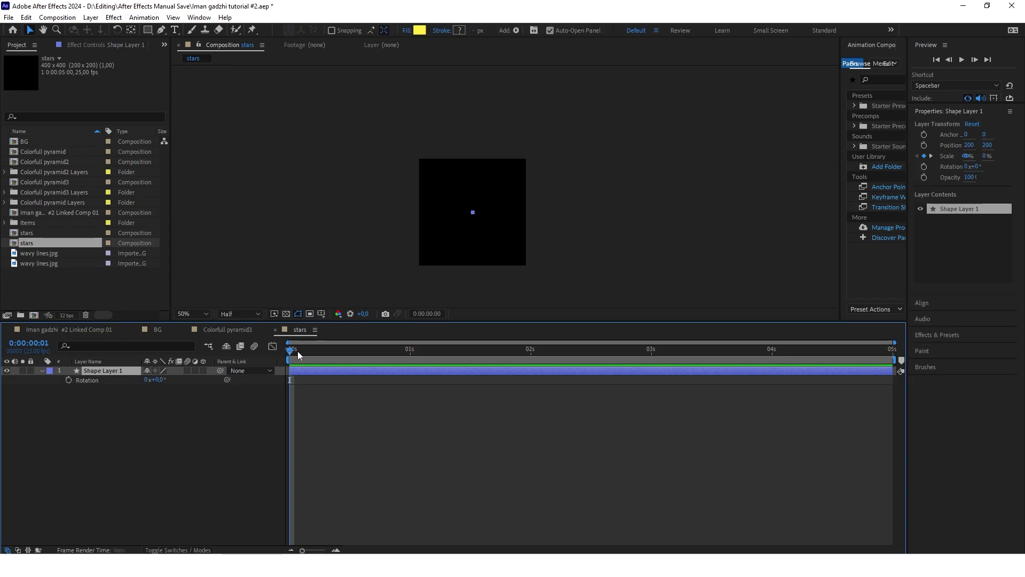
pyautogui.click(68, 380)
pyautogui.moveTo(291, 351); pyautogui.dragTo(409, 349)
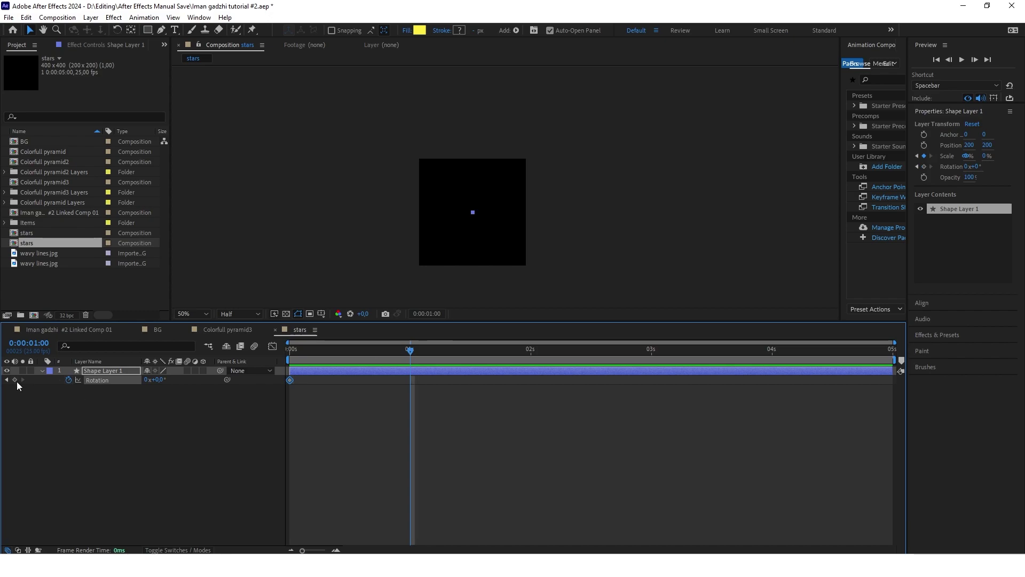
pyautogui.click(157, 380)
pyautogui.write('160')
pyautogui.click(220, 451)
# Preview the star's spin, then switch back to the main scroll composition
pyautogui.moveTo(408, 350); pyautogui.dragTo(292, 349)
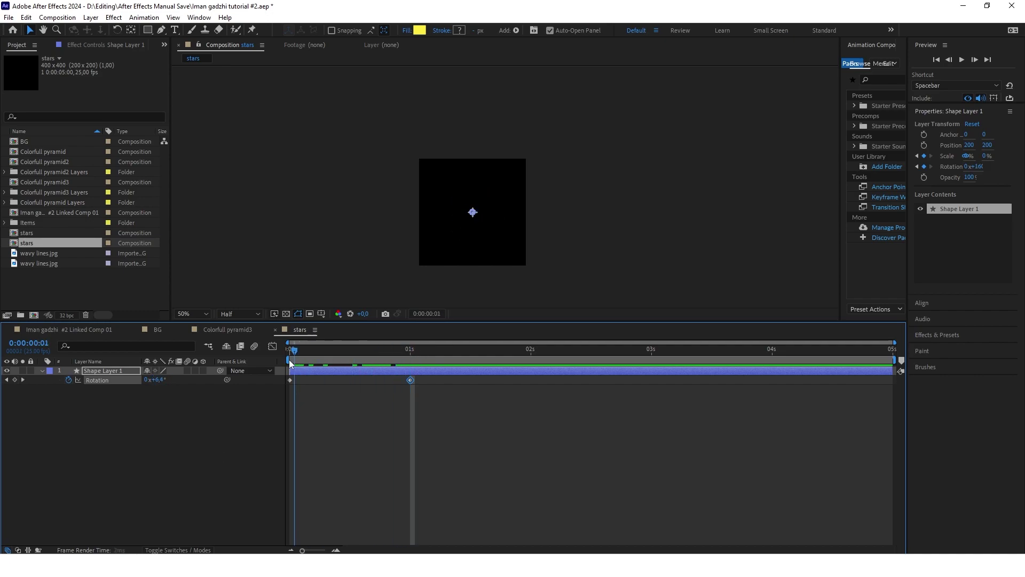
pyautogui.press('space')
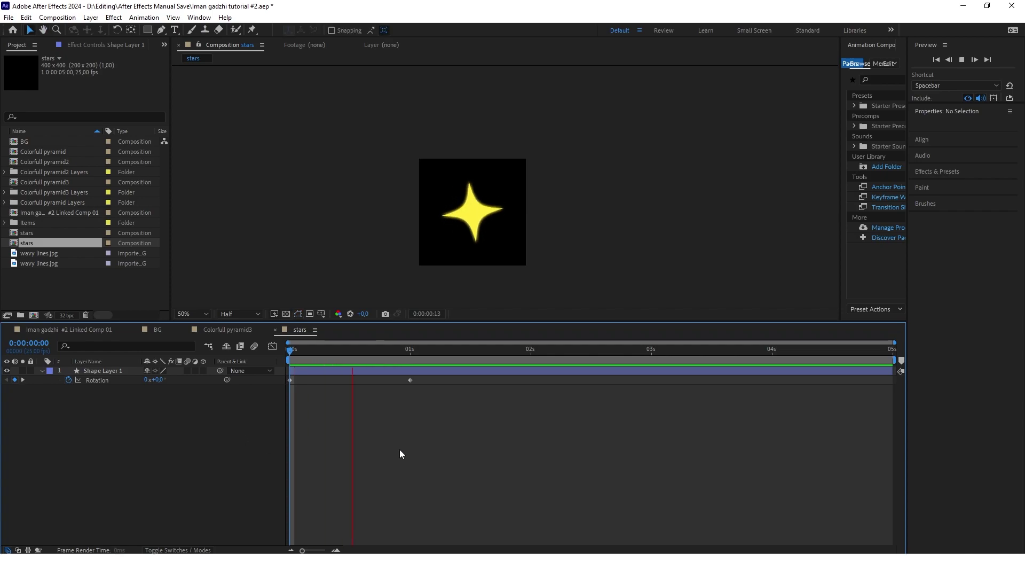
pyautogui.press('space')
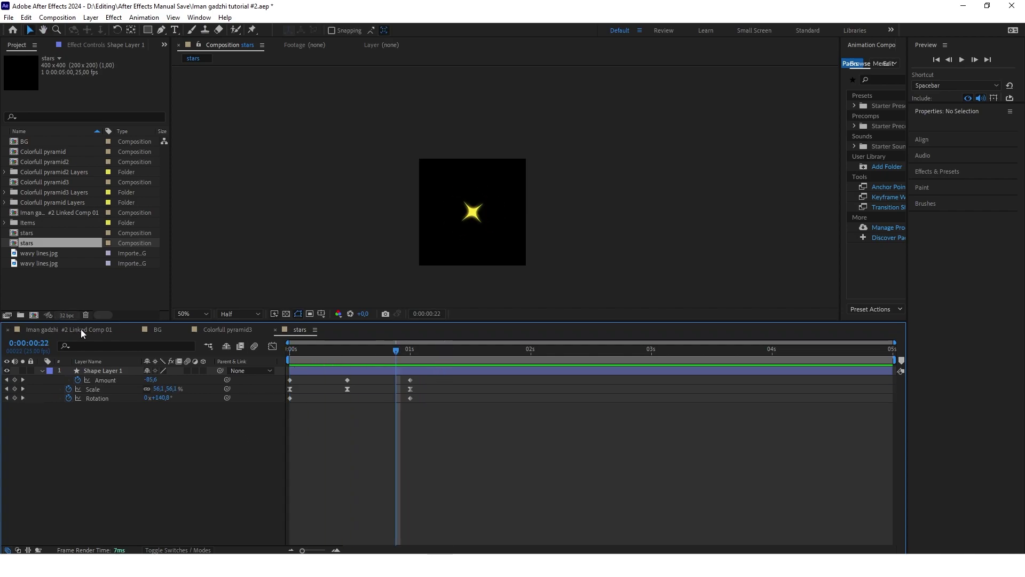
pyautogui.click(81, 329)
pyautogui.click(817, 314)
# Switch the viewer to 1 View and add the stars comp at the top of the layer stack
pyautogui.click(841, 325)
pyautogui.click(700, 348)
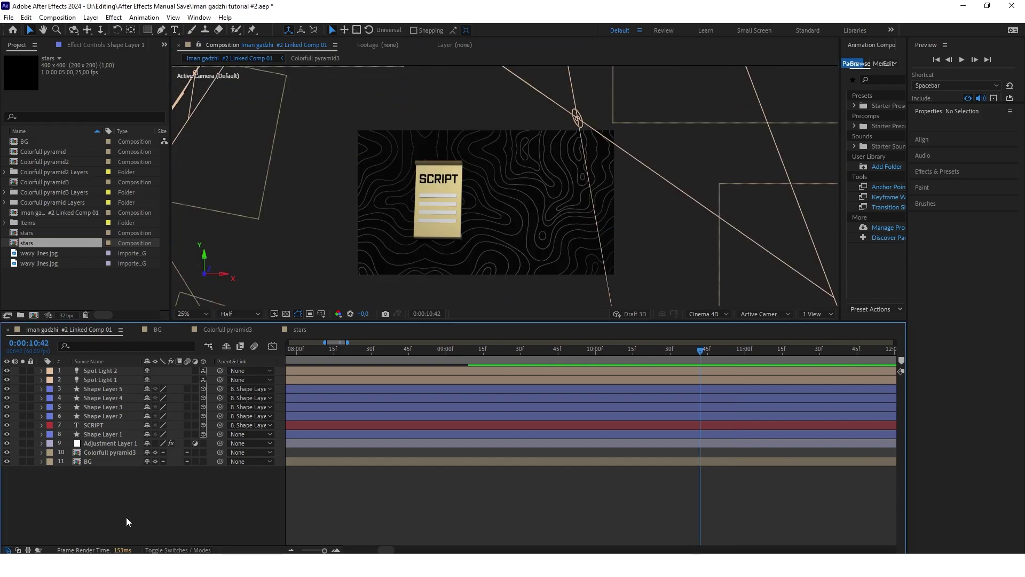
pyautogui.moveTo(27, 242); pyautogui.dragTo(87, 481)
pyautogui.moveTo(91, 470); pyautogui.dragTo(102, 367)
# Slide the stars layer to start around 10 seconds, beside the SCRIPT card
pyautogui.click(546, 353)
pyautogui.press('pageup')
pyautogui.press('pagedown')
pyautogui.press('pagedown')
pyautogui.press('pagedown')
pyautogui.press('pagedown')
pyautogui.press('pagedown')
pyautogui.press('pagedown')
pyautogui.press('pagedown')
pyautogui.press('pagedown')
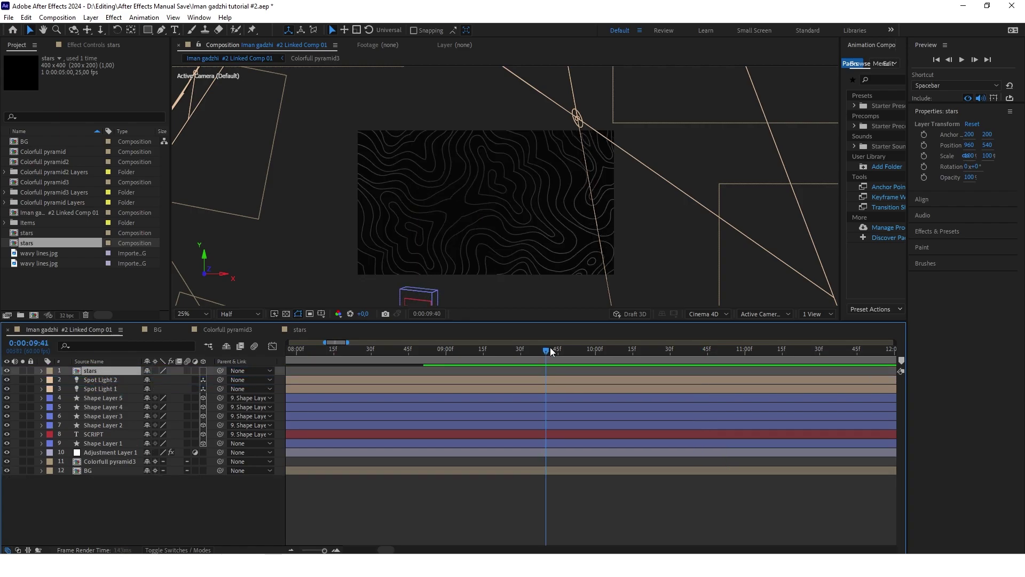
pyautogui.moveTo(570, 348); pyautogui.dragTo(675, 350)
pyautogui.scroll(-2, 473, 382)
pyautogui.scroll(-2, 472, 382)
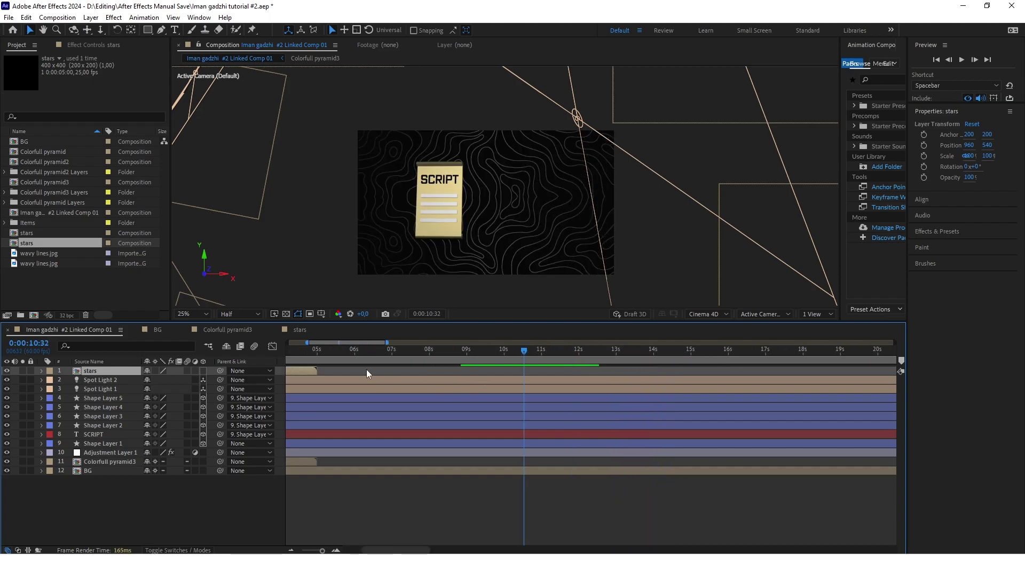
pyautogui.moveTo(294, 370); pyautogui.dragTo(601, 373)
pyautogui.click(507, 354)
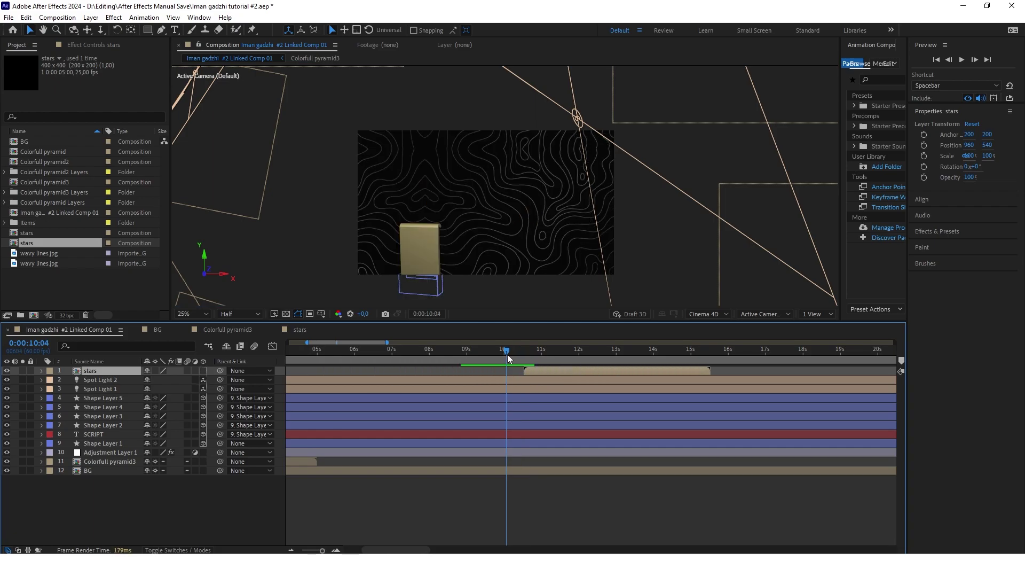
pyautogui.moveTo(508, 354); pyautogui.dragTo(554, 350)
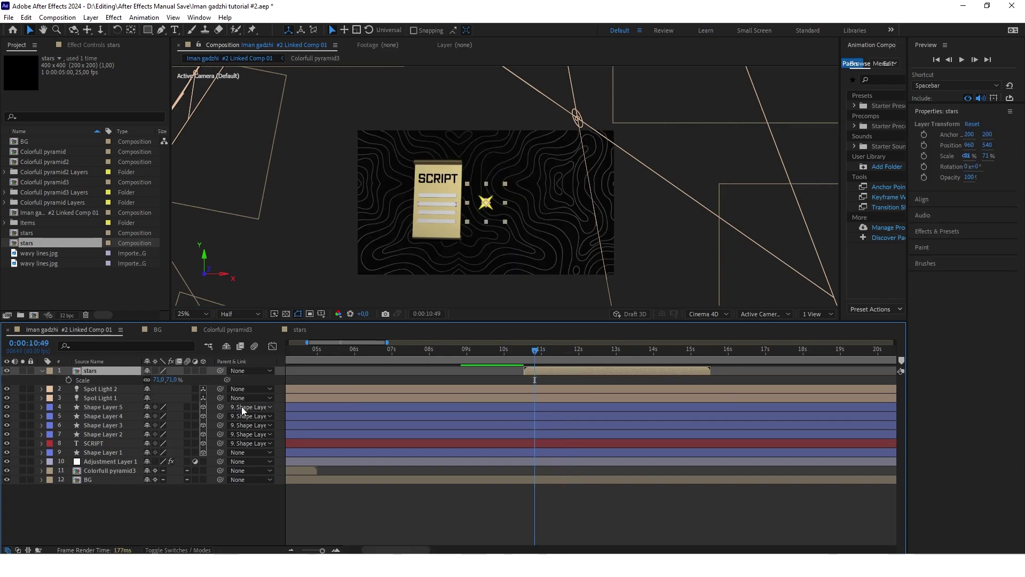
# Duplicate the stars layer twice and move the copies to the lower and upper left of the card
pyautogui.hotkey('ctrl', 'd')
pyautogui.hotkey('ctrl', 'd')
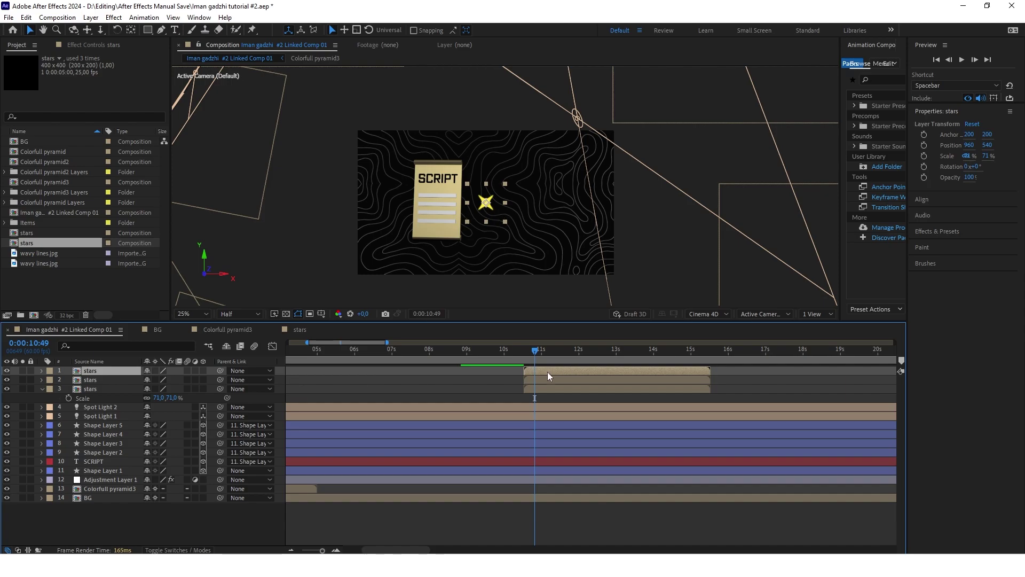
pyautogui.moveTo(488, 205); pyautogui.dragTo(392, 229)
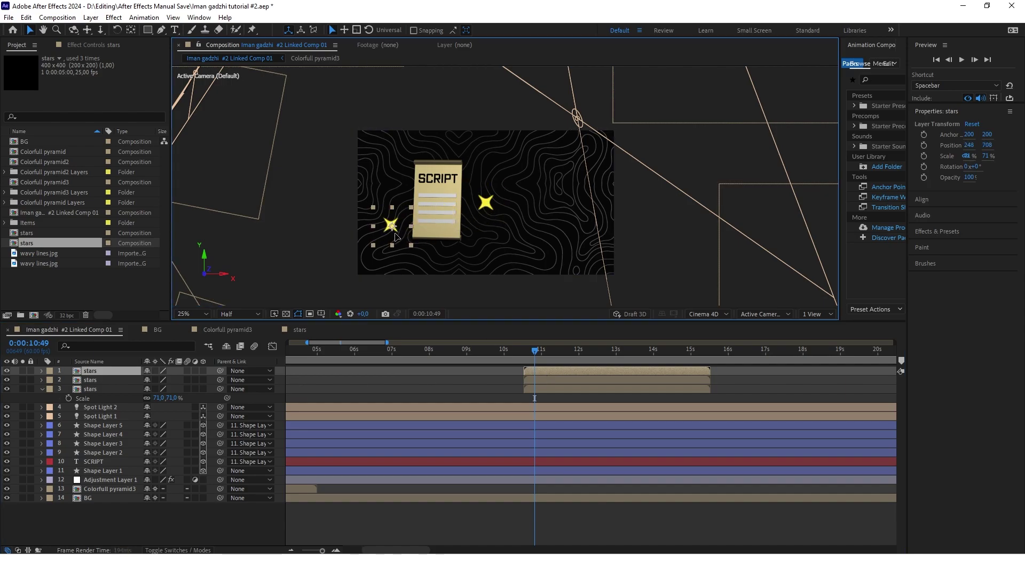
pyautogui.moveTo(489, 210); pyautogui.dragTo(400, 187)
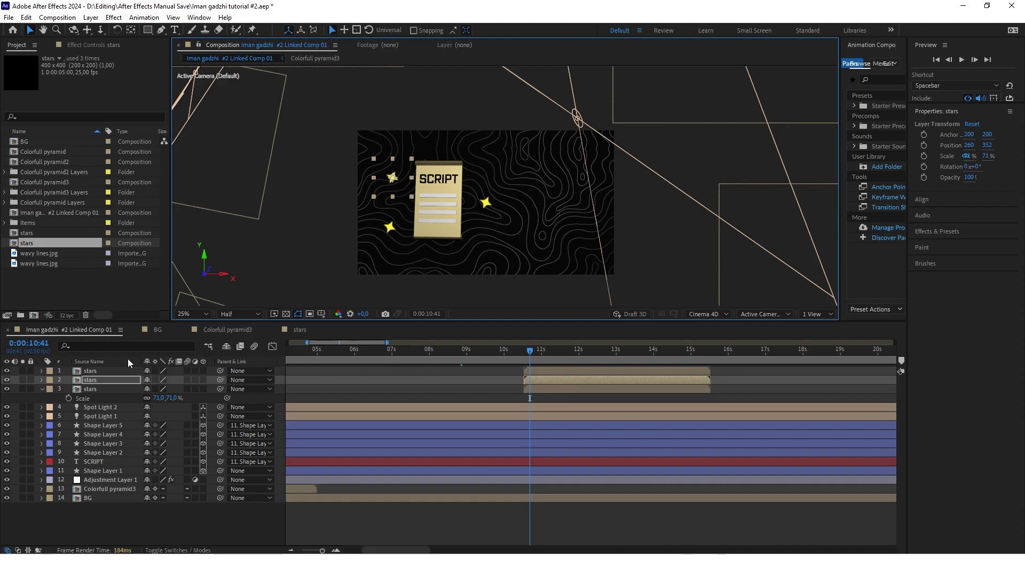
# Scale the upper-left star to 59% and the lower-left star to 96%
pyautogui.press('s')
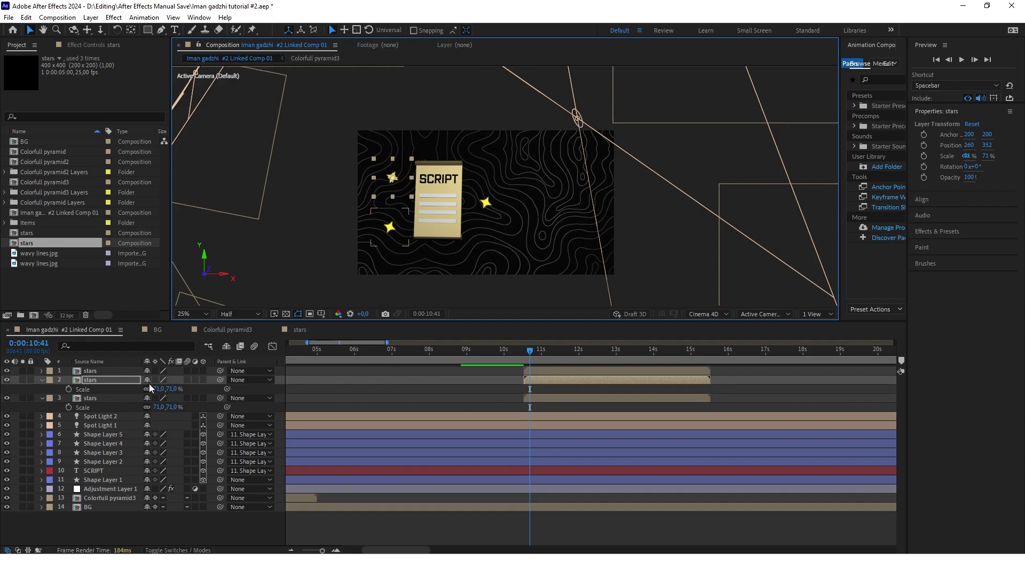
pyautogui.moveTo(161, 389); pyautogui.dragTo(152, 389)
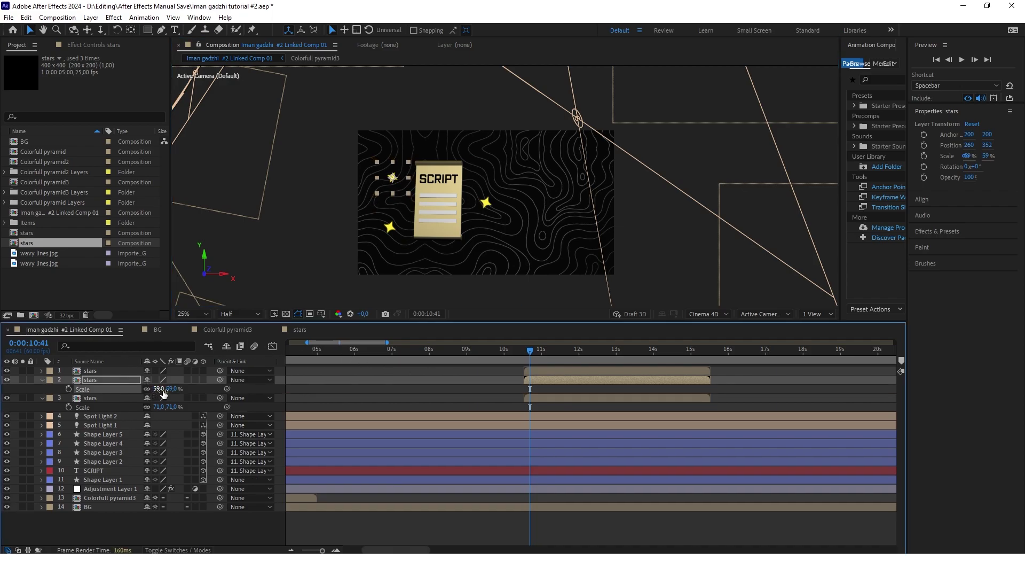
pyautogui.click(117, 371)
pyautogui.press('s')
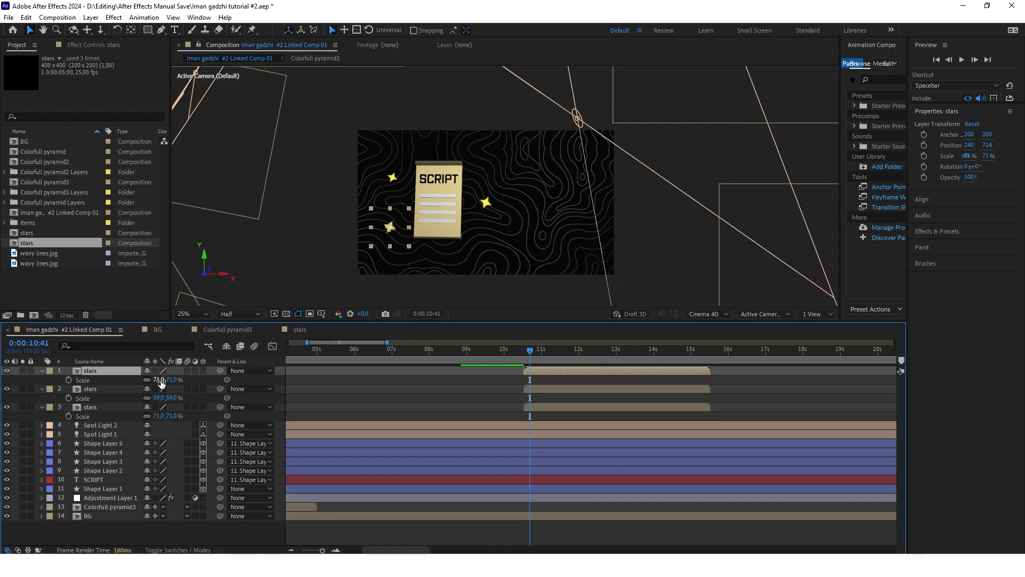
pyautogui.moveTo(158, 380); pyautogui.dragTo(172, 380)
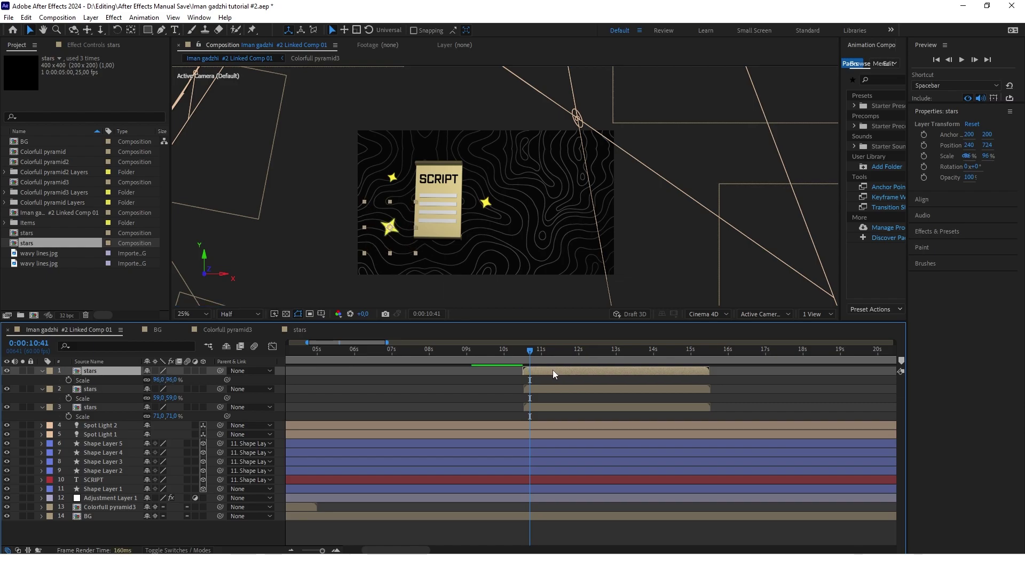